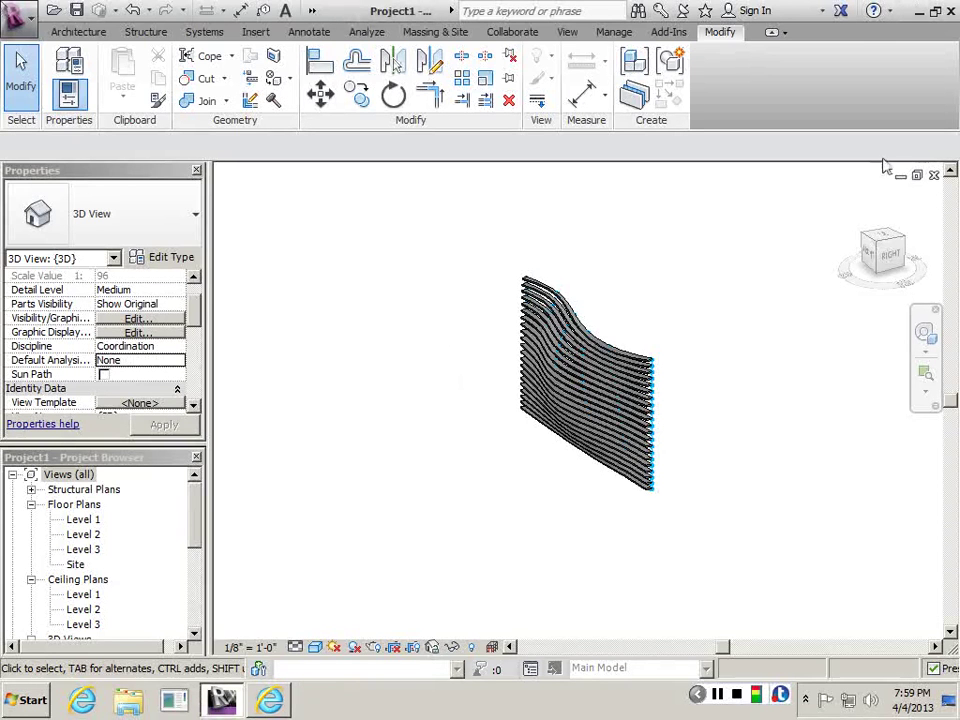
# Step: Create a new family from the Generic Model Pattern Based.rft template
pyautogui.click(16, 16)
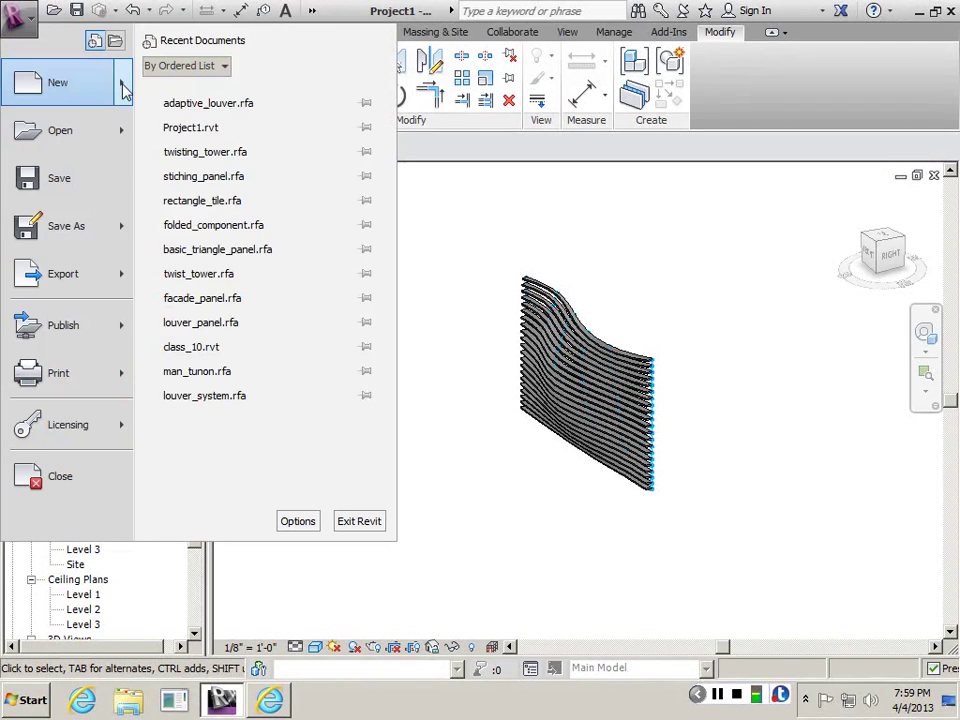
pyautogui.moveTo(123, 90)
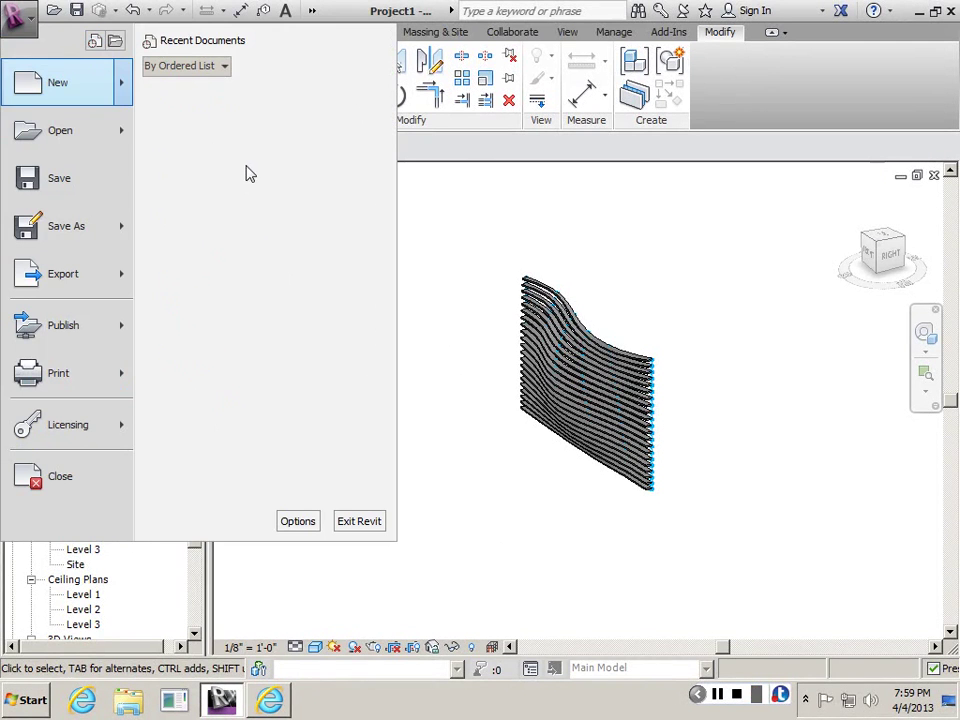
pyautogui.click(208, 152)
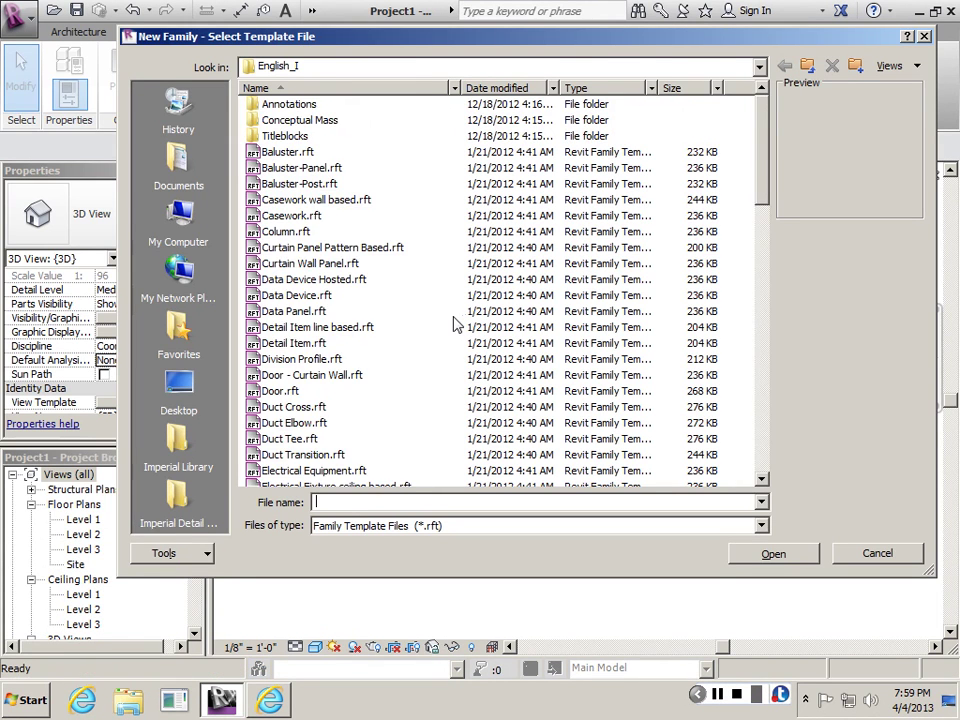
pyautogui.moveTo(761, 160); pyautogui.dragTo(765, 263)
pyautogui.click(310, 343)
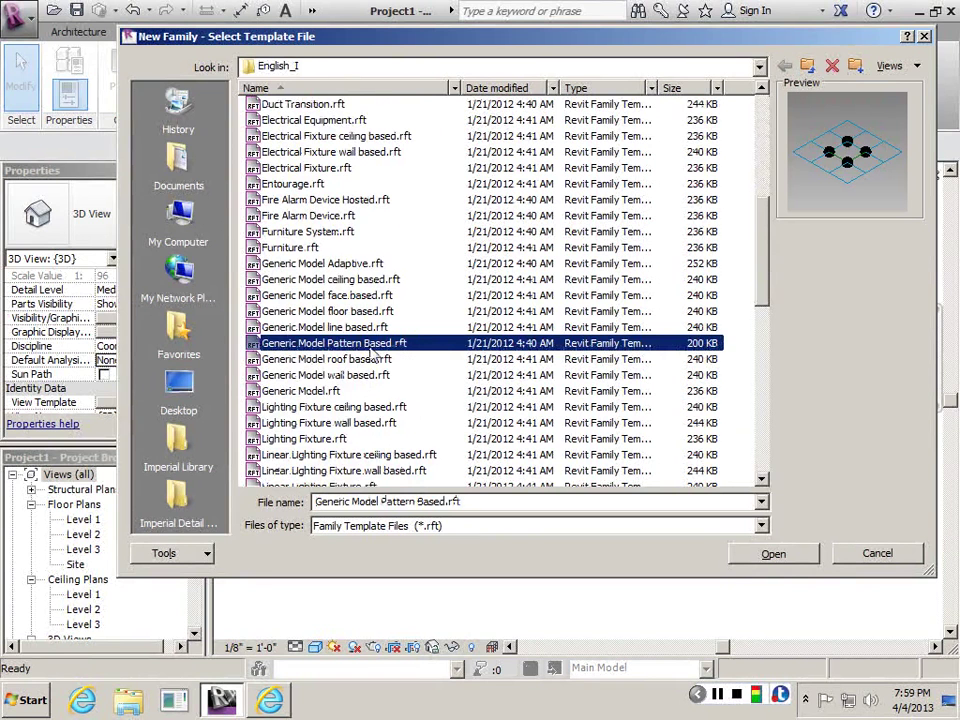
pyautogui.doubleClick(368, 344)
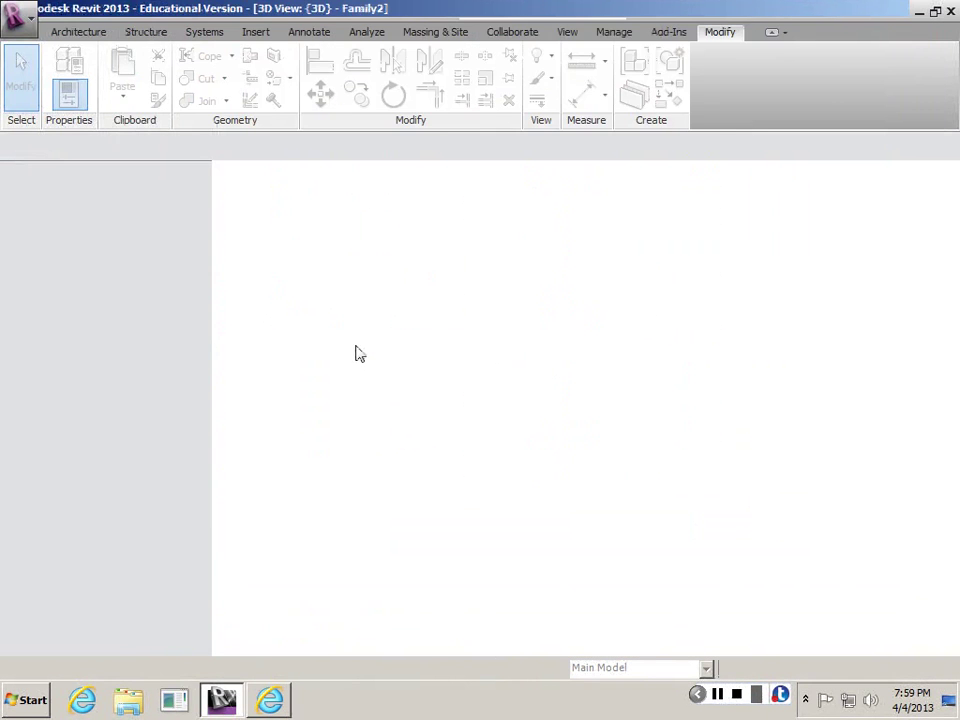
# Step: Create a flat planar surface form from the chain of four reference lines around the central tile
pyautogui.scroll(4, 677, 416)
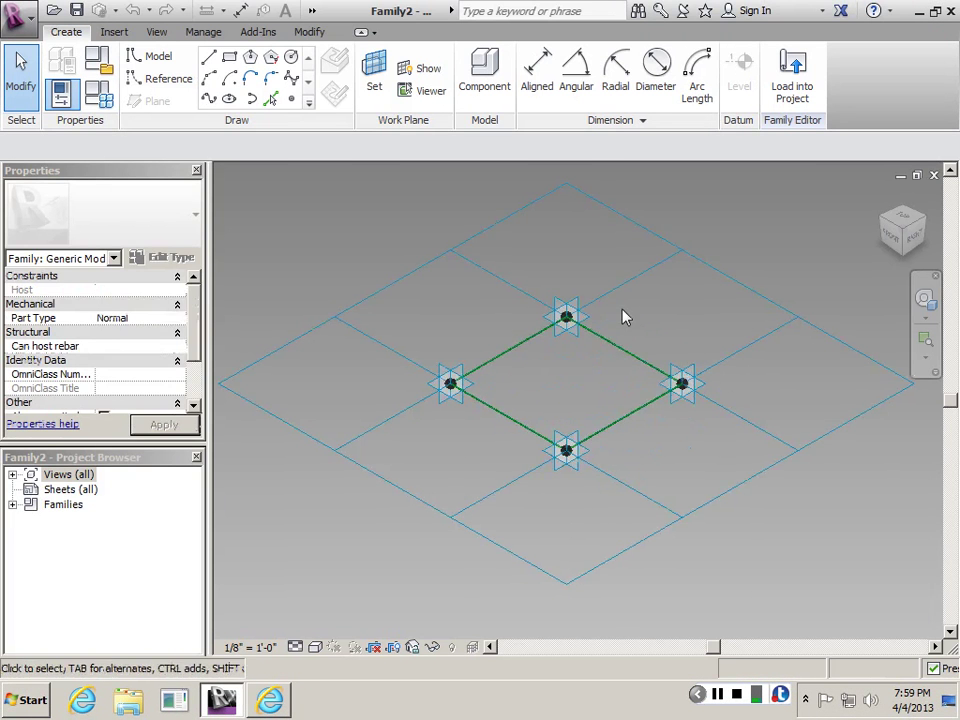
pyautogui.scroll(-4, 638, 340)
pyautogui.scroll(5, 636, 336)
pyautogui.scroll(-4, 542, 356)
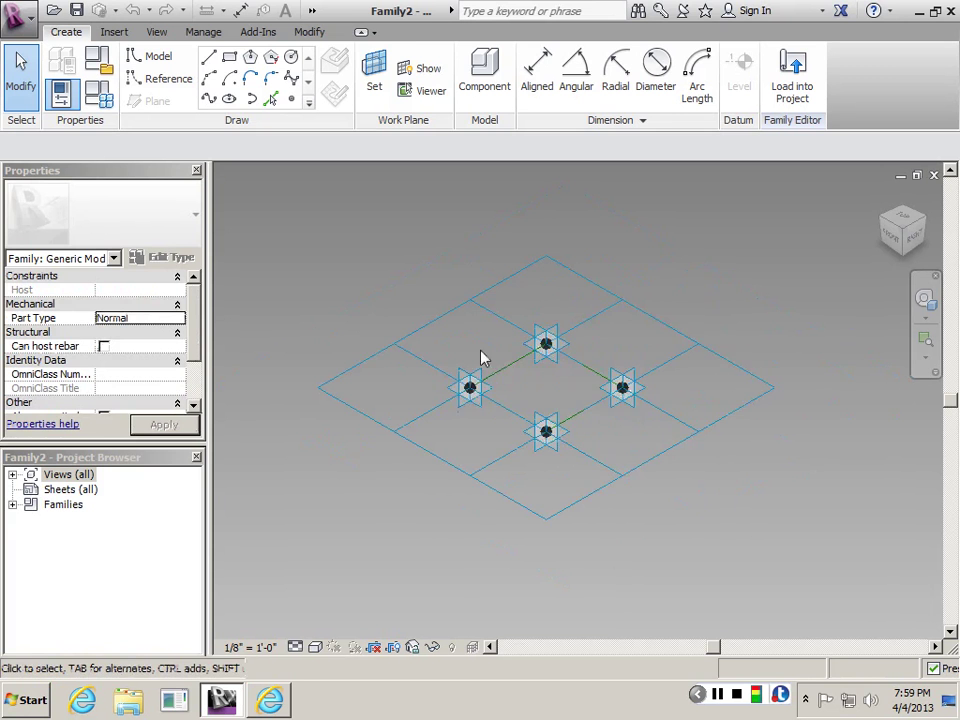
pyautogui.scroll(4, 484, 350)
pyautogui.scroll(-2, 505, 375)
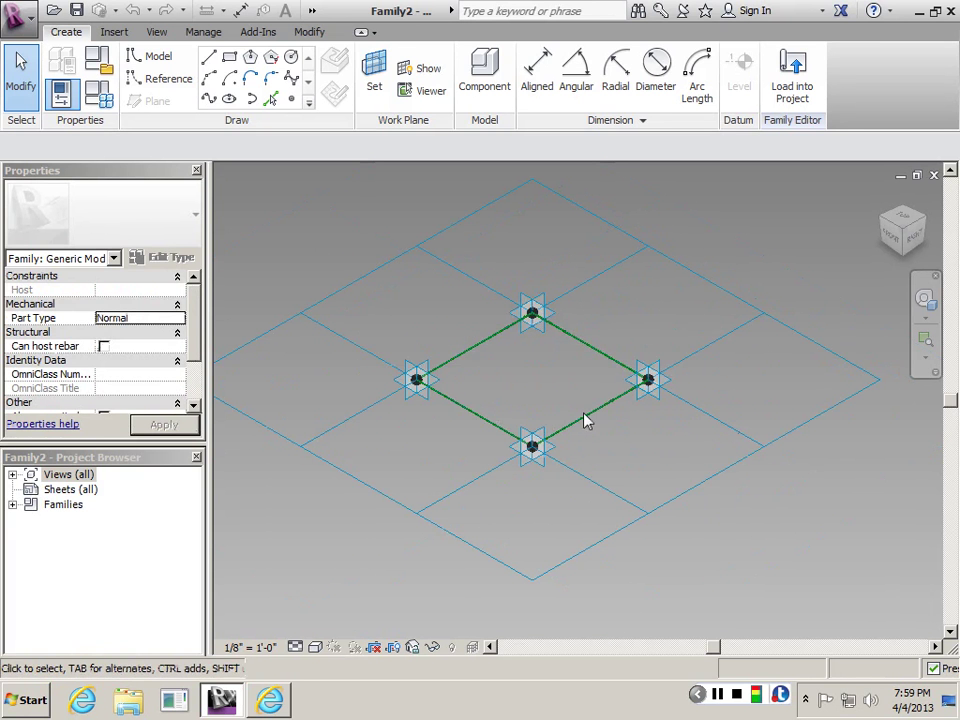
pyautogui.press('Tab')
pyautogui.click(591, 348)
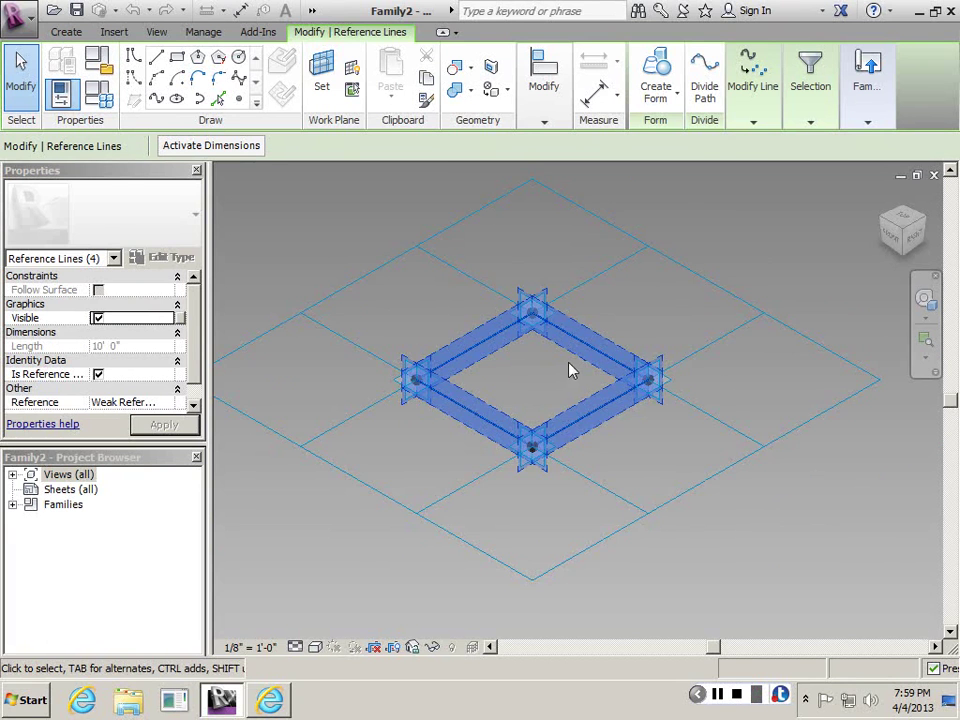
pyautogui.scroll(1, 477, 345)
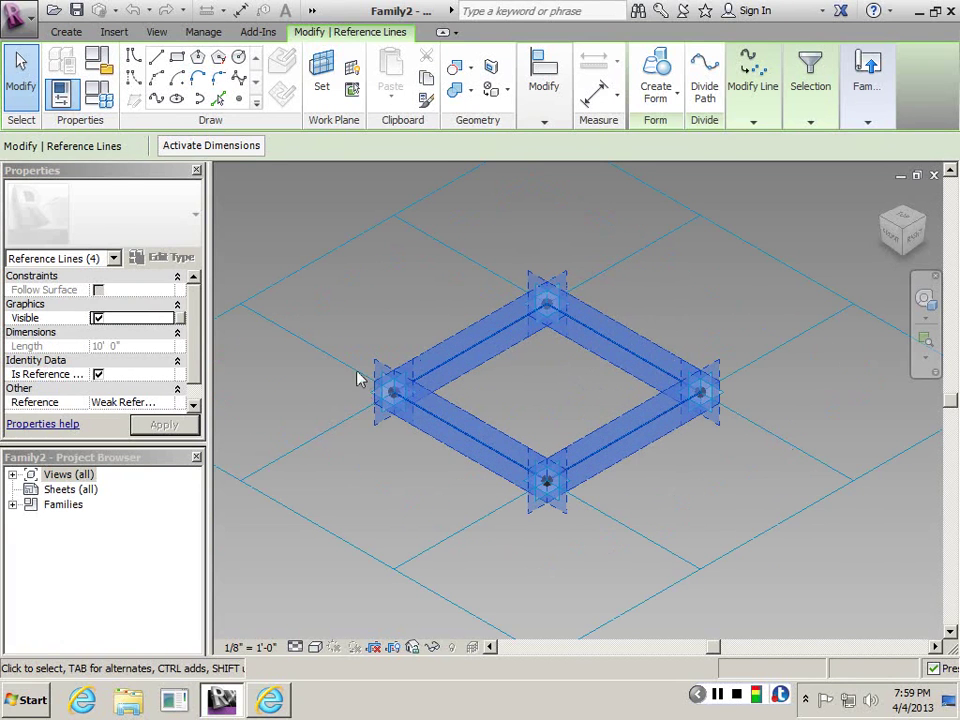
pyautogui.click(655, 75)
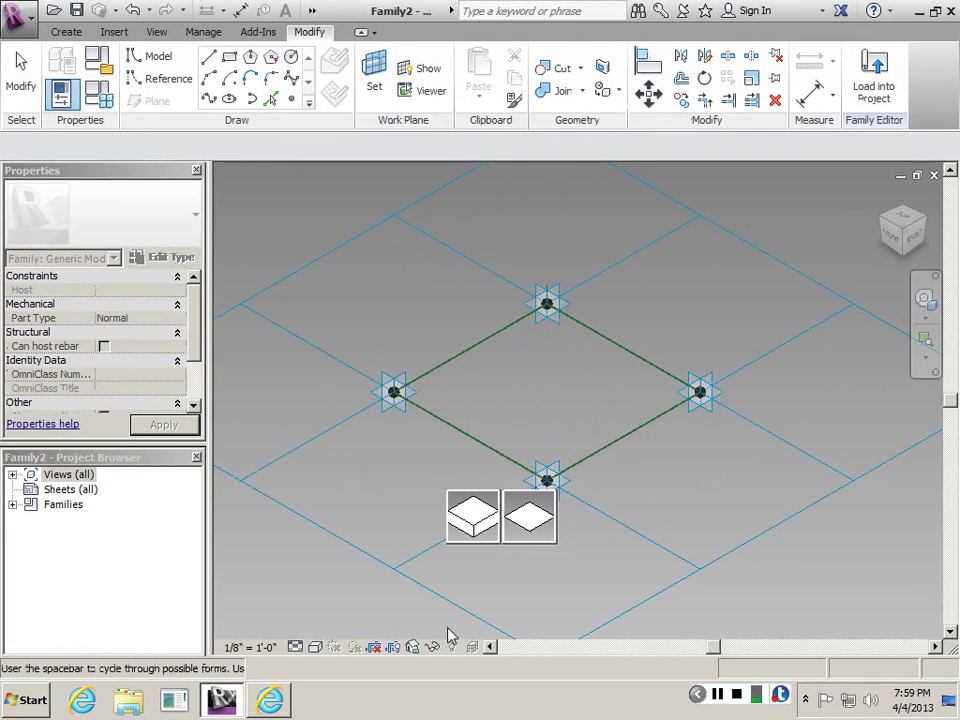
pyautogui.click(556, 533)
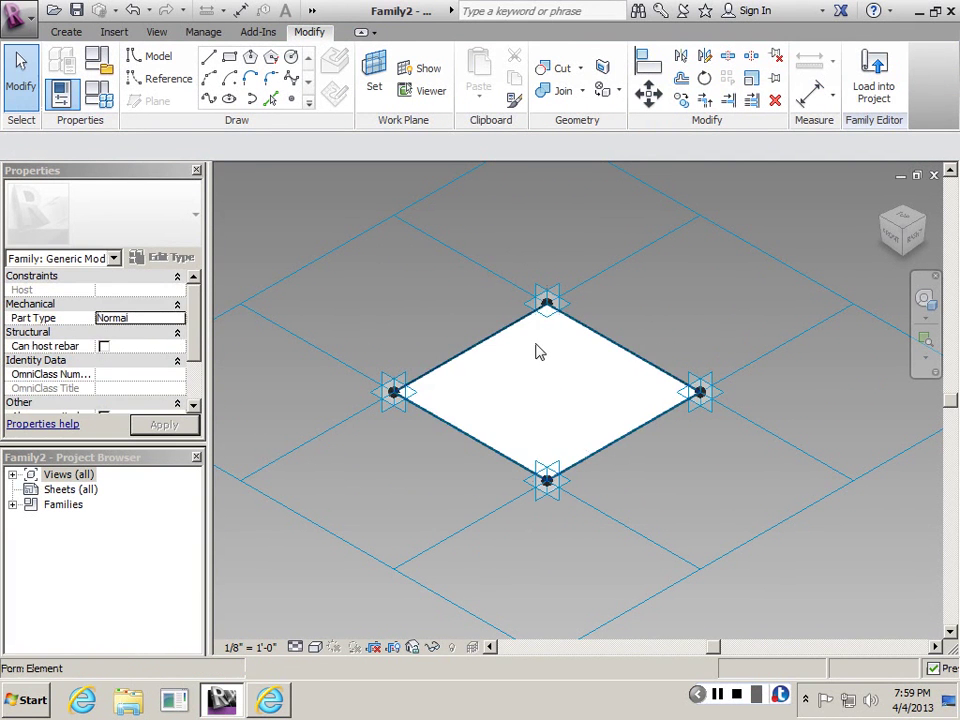
# Step: Divide the flat surface form into a UV grid
pyautogui.click(538, 351)
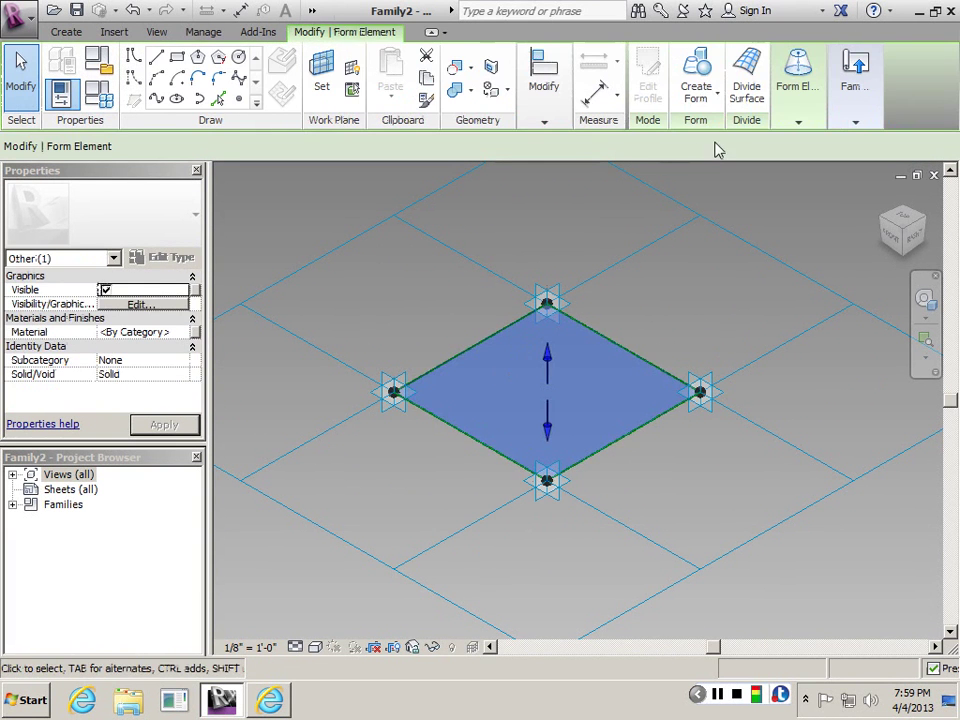
pyautogui.click(752, 72)
pyautogui.click(700, 392)
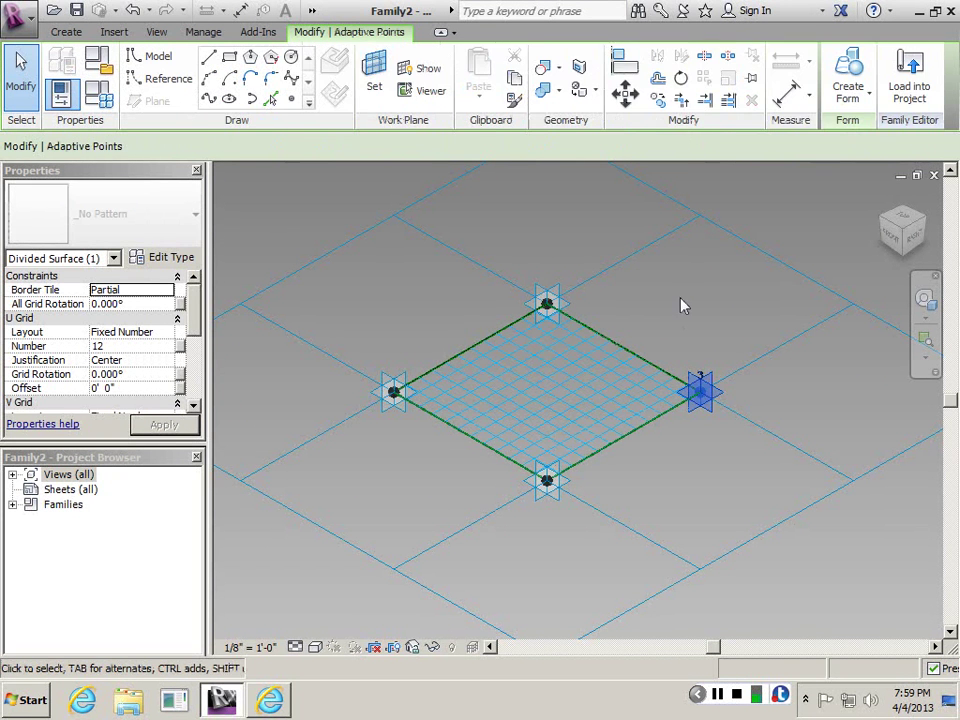
# Step: Set both the U grid and V grid numbers of the divided surface to 6
pyautogui.click(540, 338)
pyautogui.moveTo(303, 146); pyautogui.dragTo(181, 143)
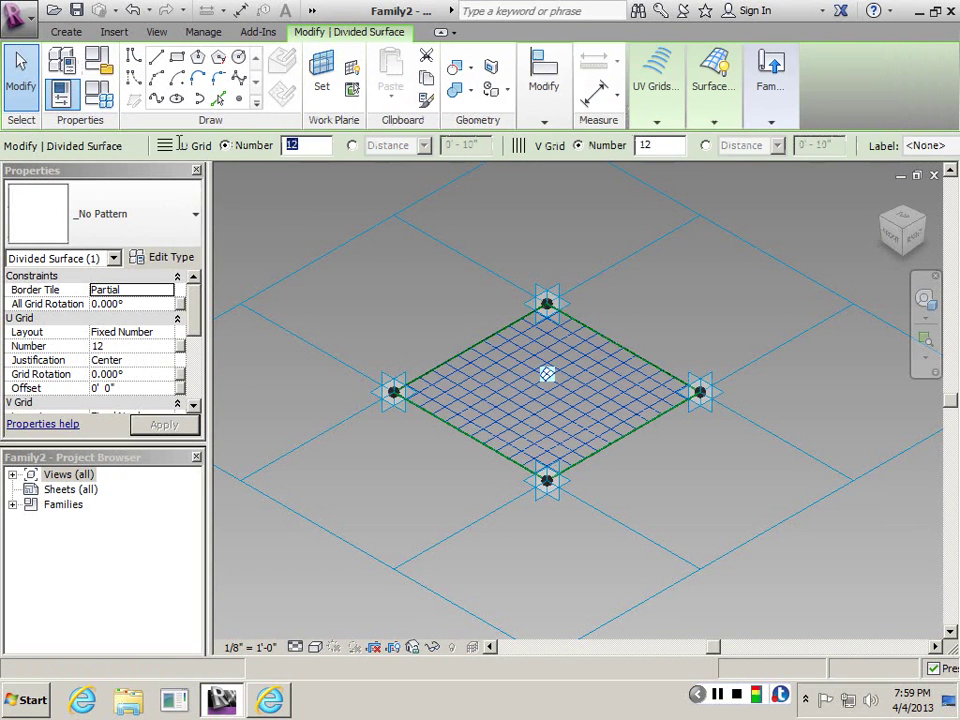
pyautogui.write('6')
pyautogui.moveTo(653, 147); pyautogui.dragTo(580, 149)
pyautogui.write('6')
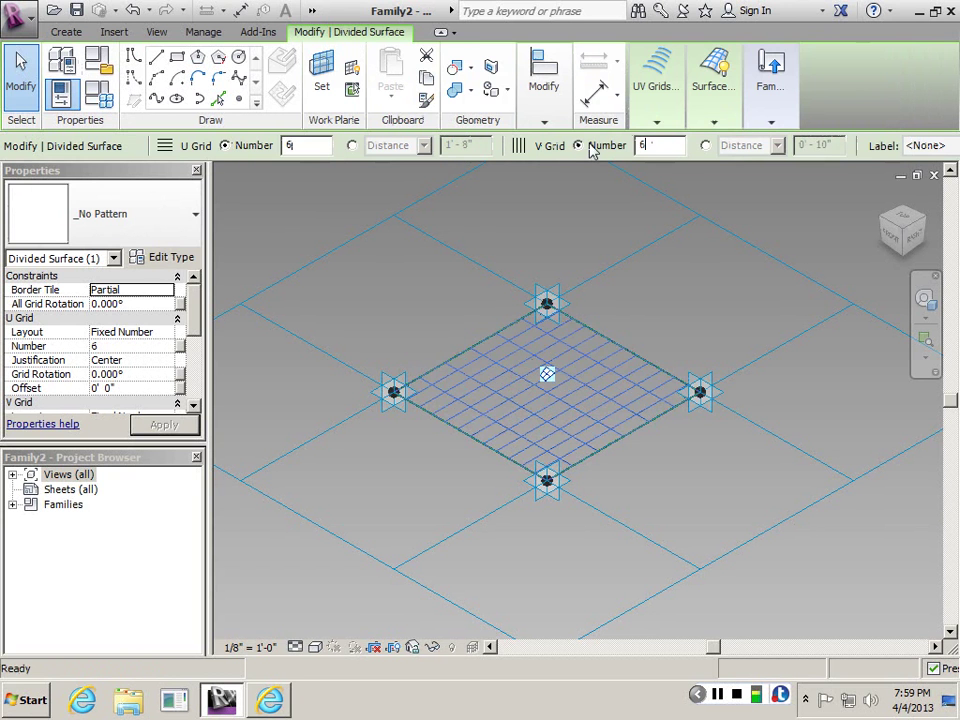
pyautogui.press('Return')
pyautogui.press('Escape')
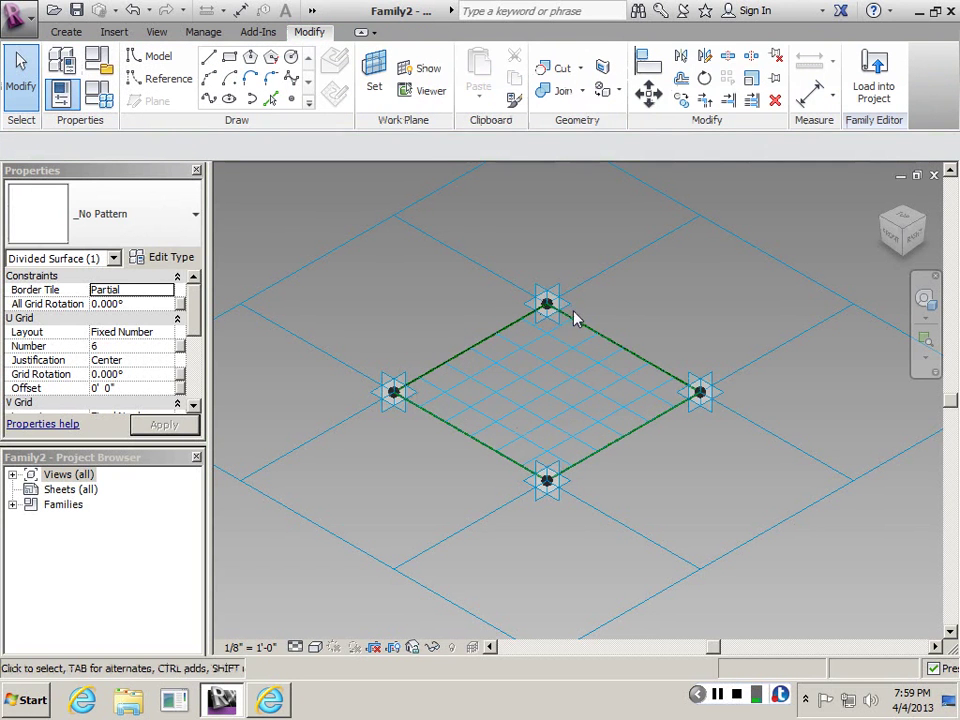
# Step: Turn on the display of nodes in the divided surface's representation settings
pyautogui.keyDown('shift'); pyautogui.moveTo(576, 316); pyautogui.dragTo(562, 345, button='middle'); pyautogui.keyUp('shift')
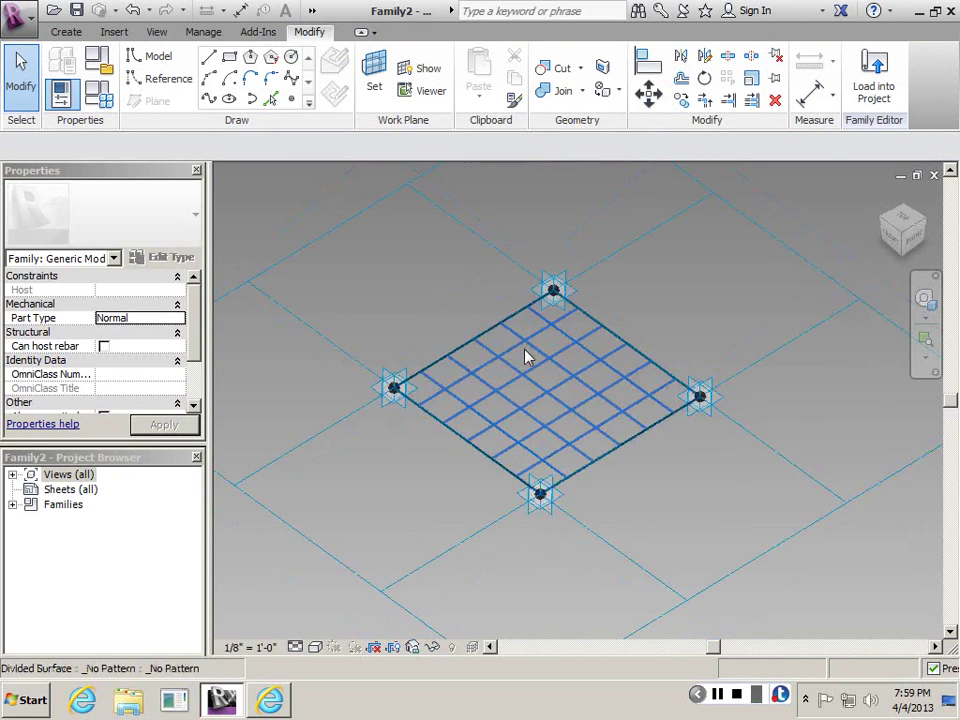
pyautogui.scroll(1, 527, 357)
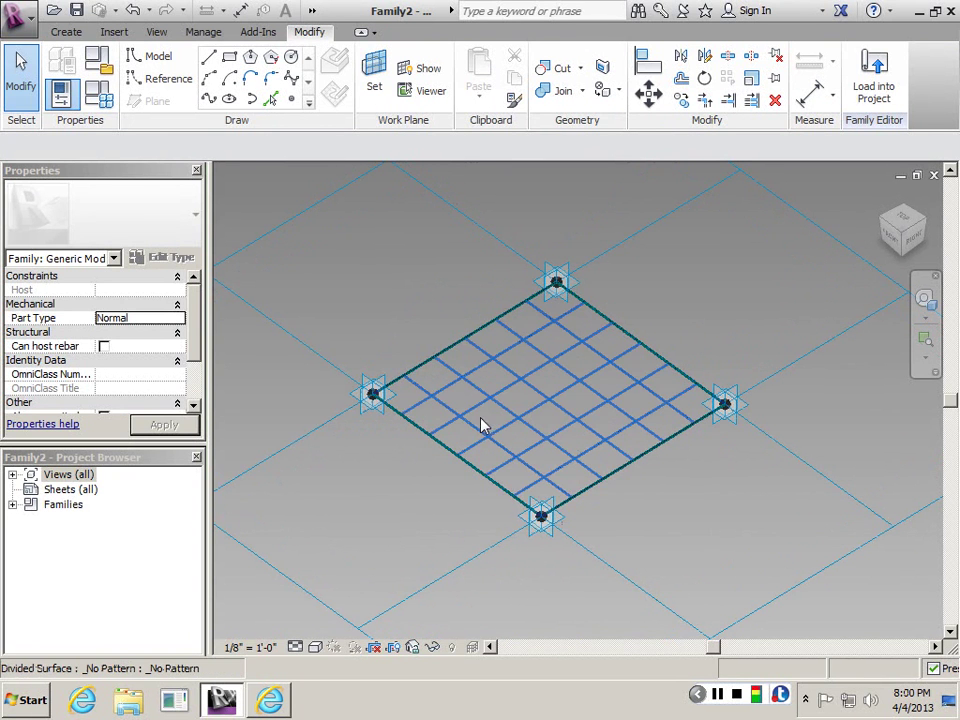
pyautogui.scroll(-1, 482, 422)
pyautogui.click(530, 373)
pyautogui.scroll(1, 480, 358)
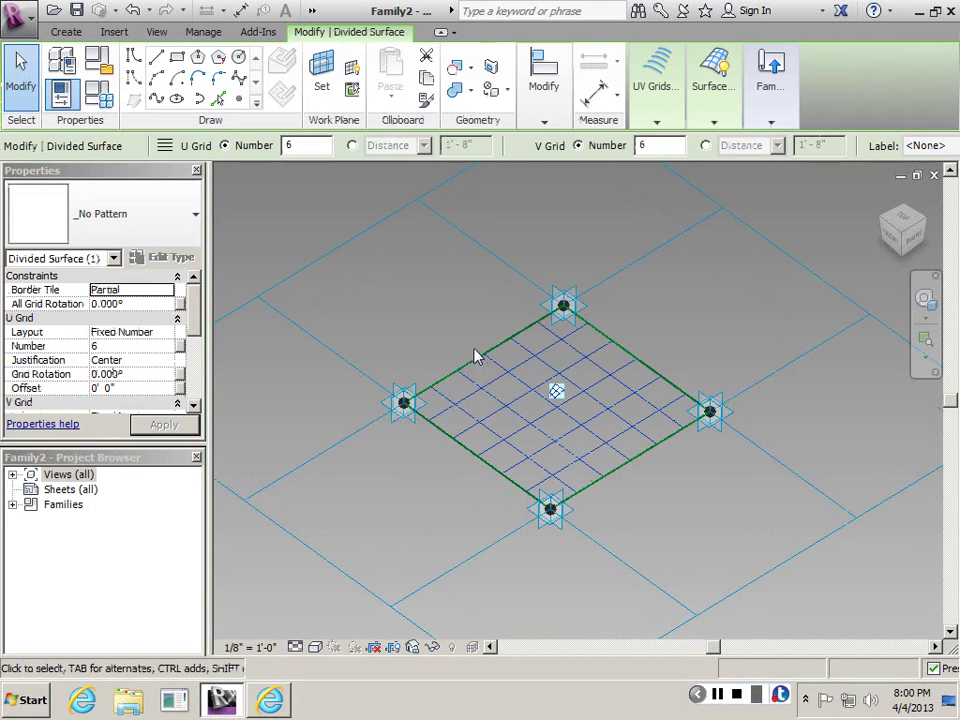
pyautogui.click(713, 88)
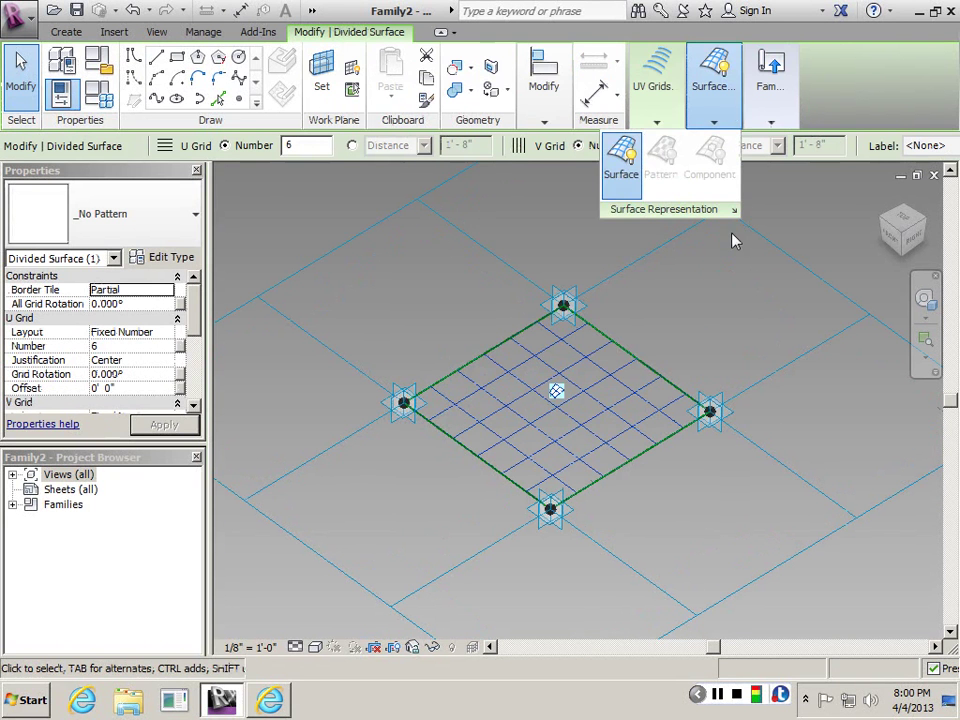
pyautogui.click(734, 209)
pyautogui.click(351, 350)
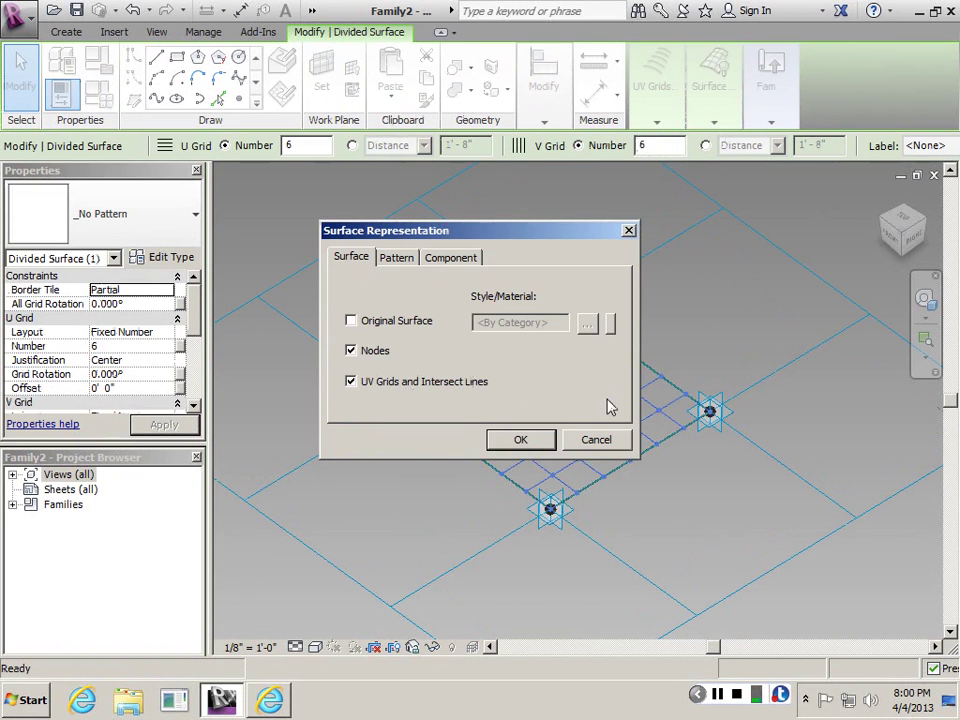
pyautogui.click(520, 440)
pyautogui.click(416, 266)
pyautogui.keyDown('shift'); pyautogui.moveTo(416, 266); pyautogui.dragTo(480, 505, button='middle'); pyautogui.keyUp('shift')
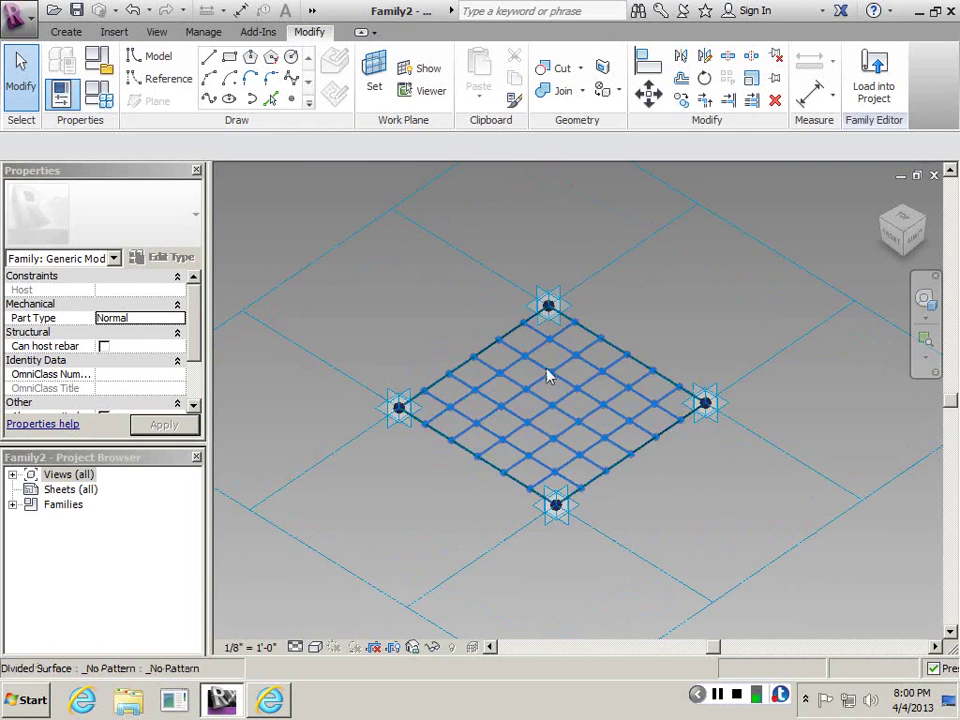
pyautogui.scroll(3, 460, 390)
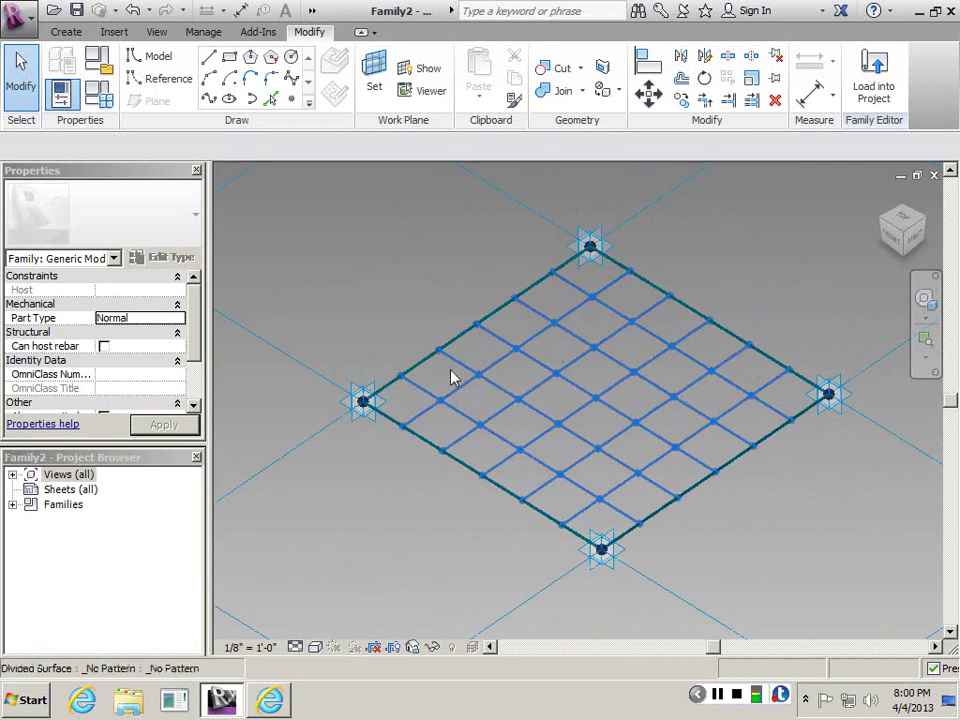
pyautogui.scroll(-2, 450, 383)
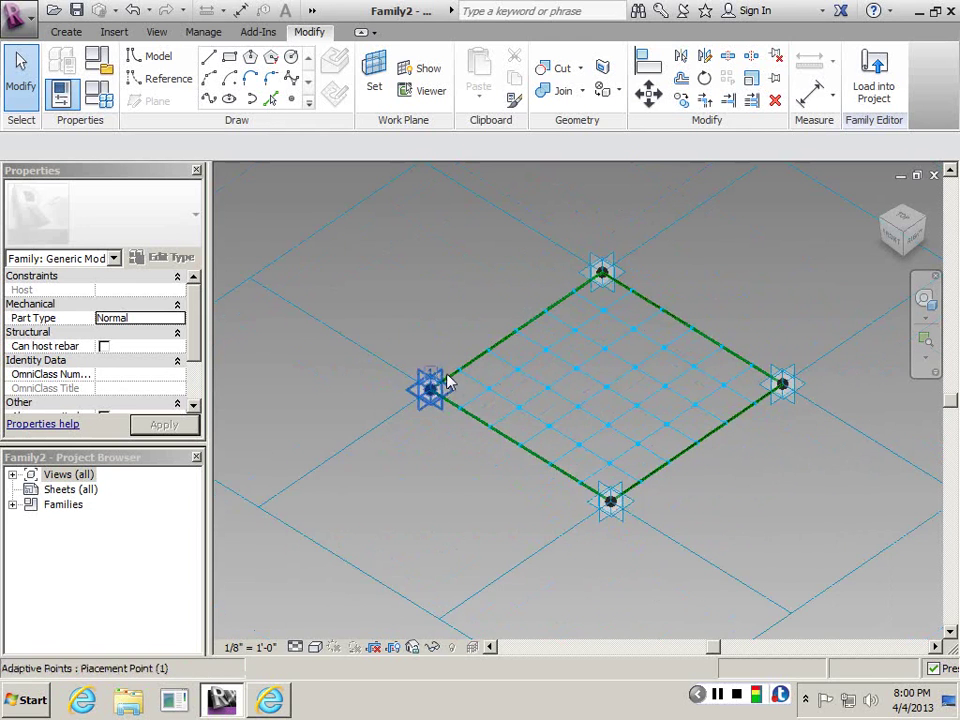
pyautogui.scroll(3, 517, 388)
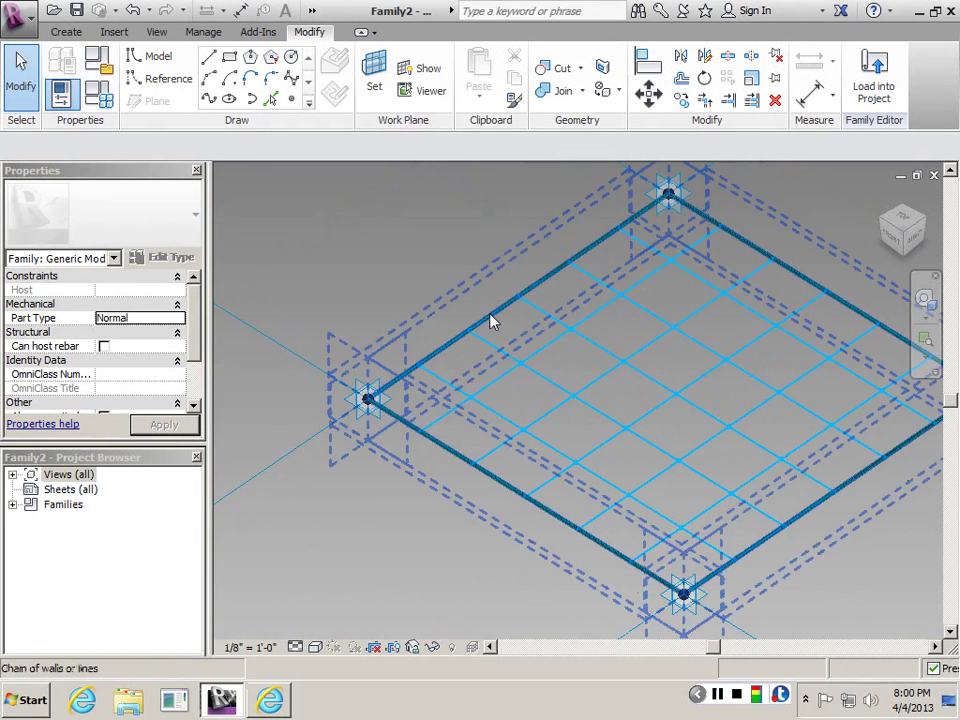
pyautogui.click(491, 321)
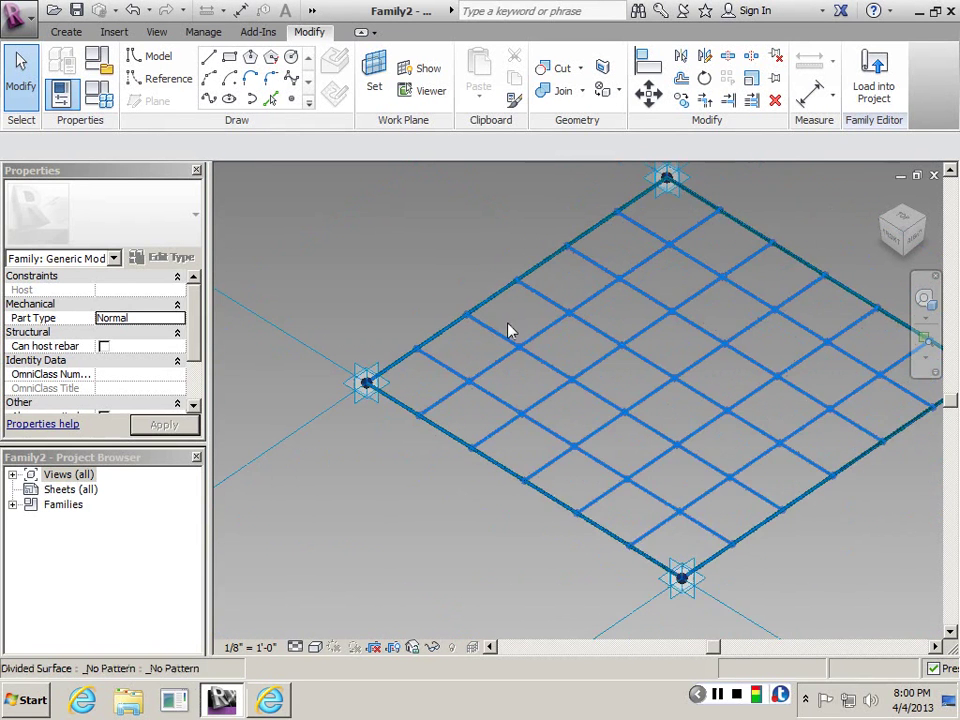
pyautogui.scroll(-2, 455, 314)
pyautogui.click(405, 268)
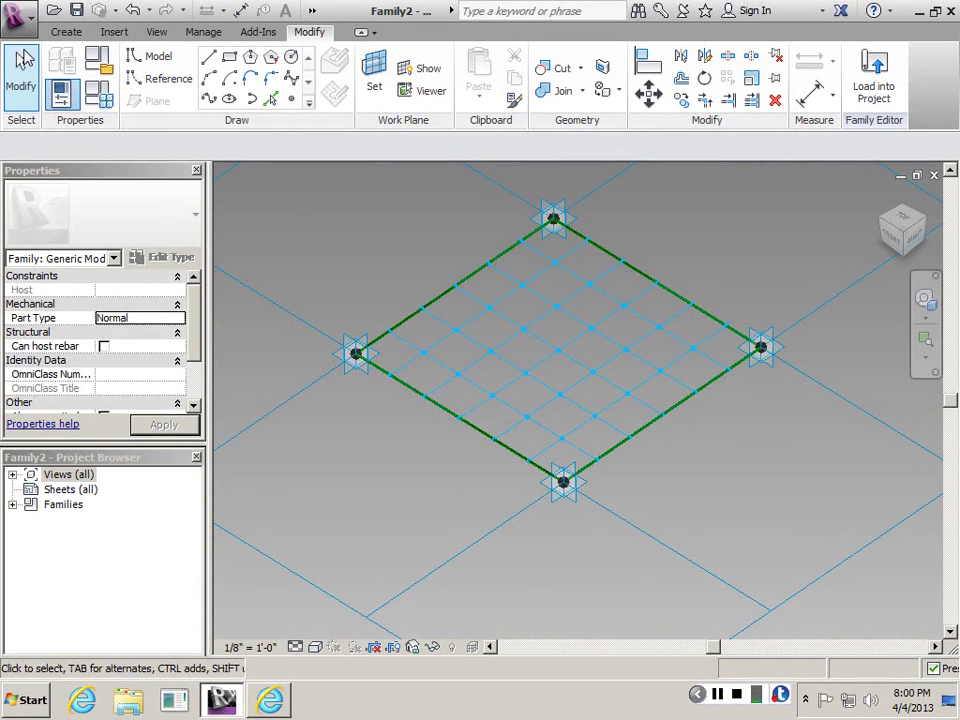
# Step: Start a second new family, also based on the Generic Model Pattern Based.rft template
pyautogui.click(20, 18)
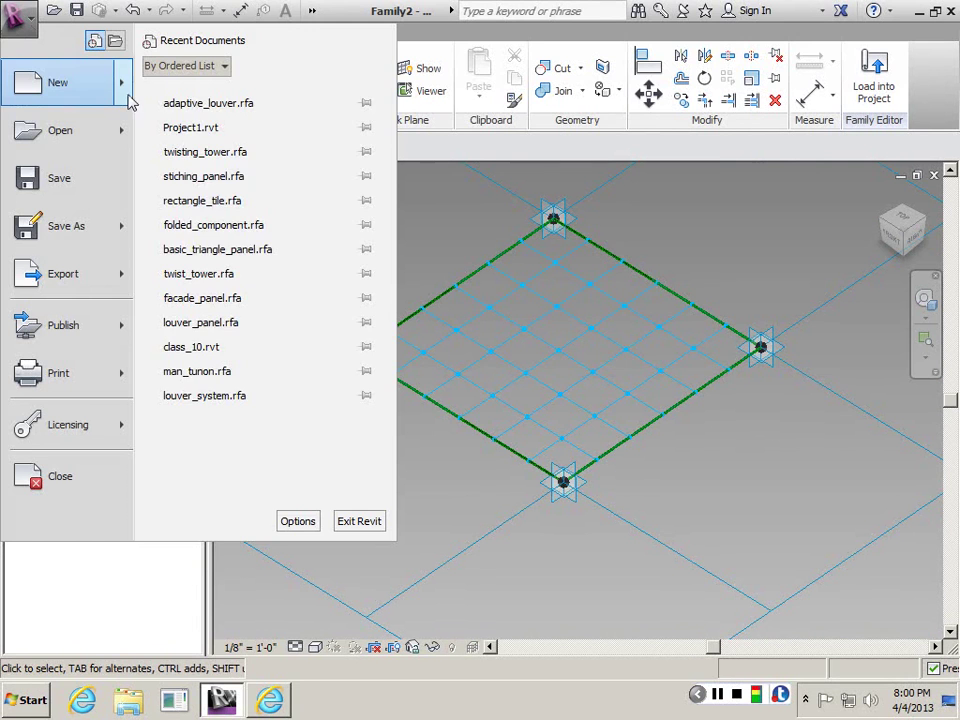
pyautogui.moveTo(128, 96)
pyautogui.click(254, 151)
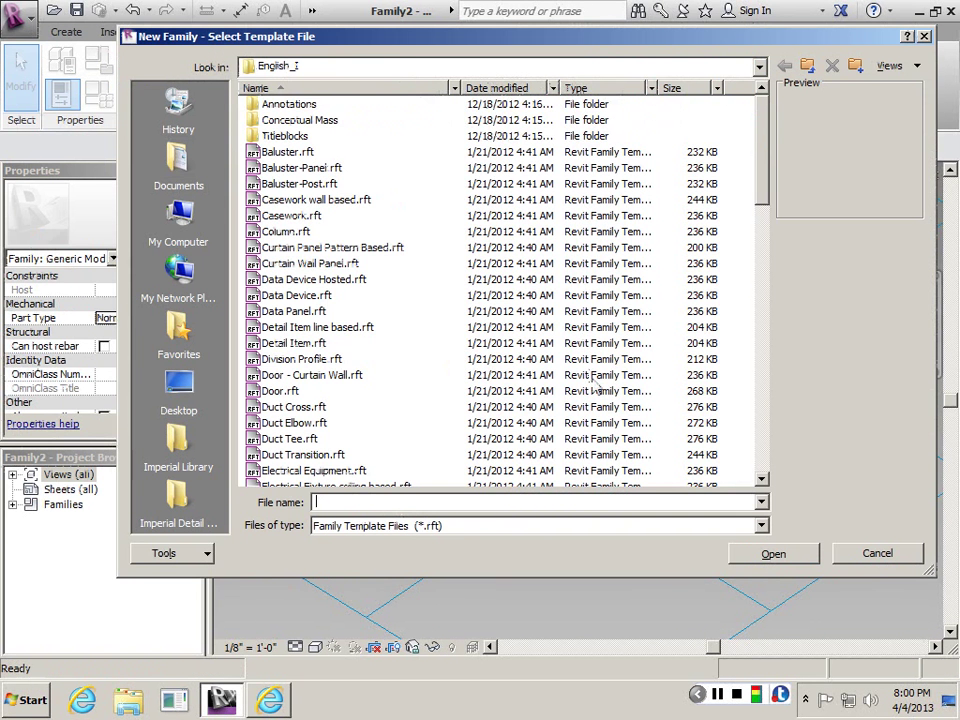
pyautogui.moveTo(765, 146); pyautogui.dragTo(765, 238)
pyautogui.click(407, 295)
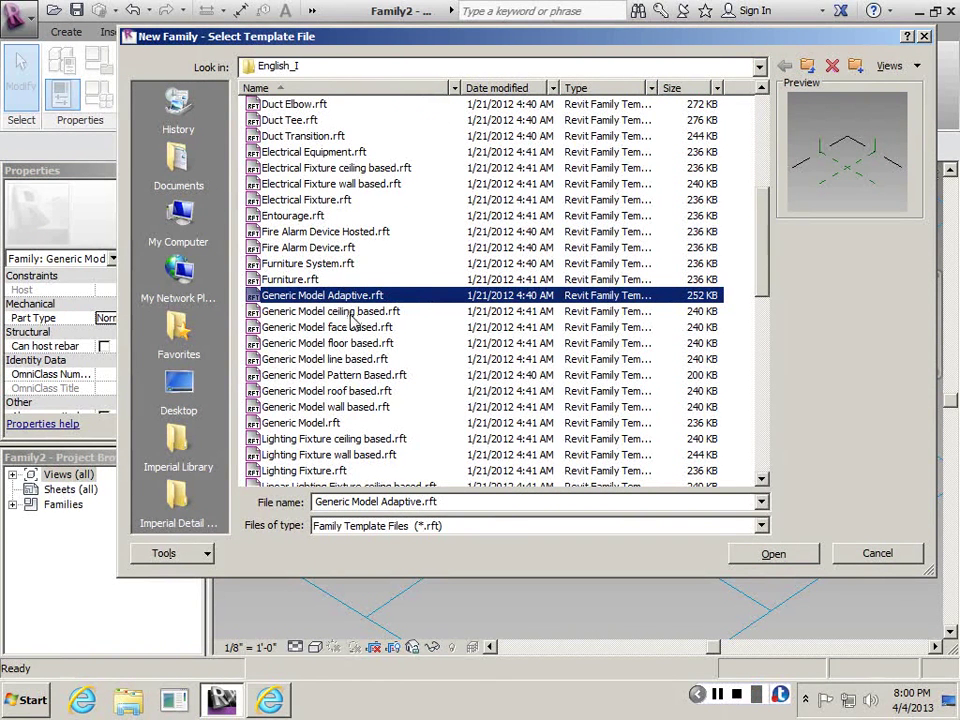
pyautogui.click(414, 377)
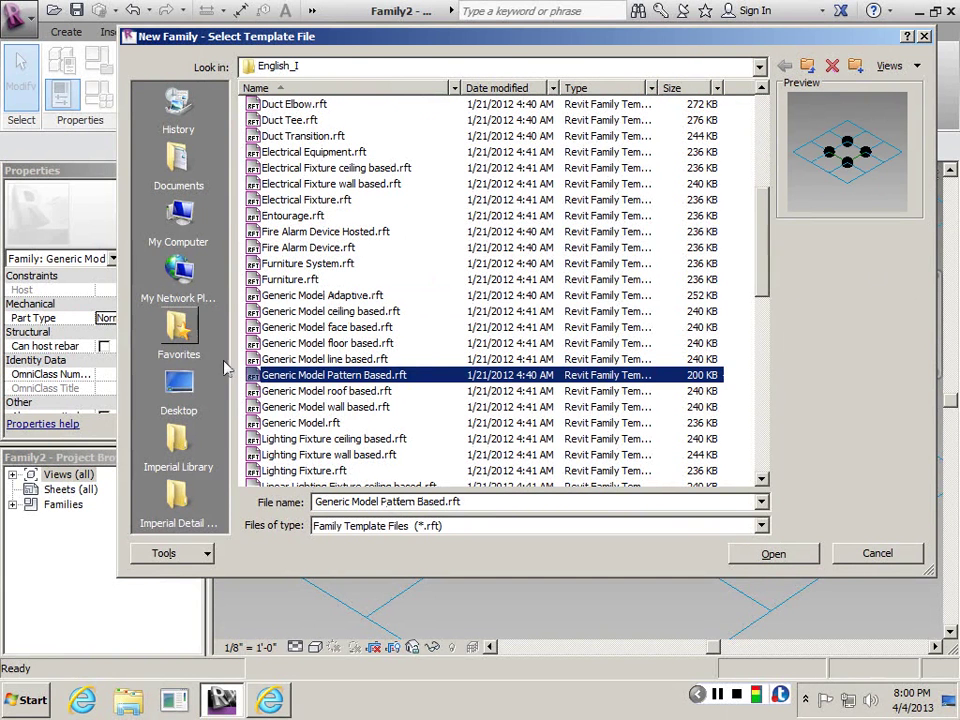
pyautogui.doubleClick(339, 380)
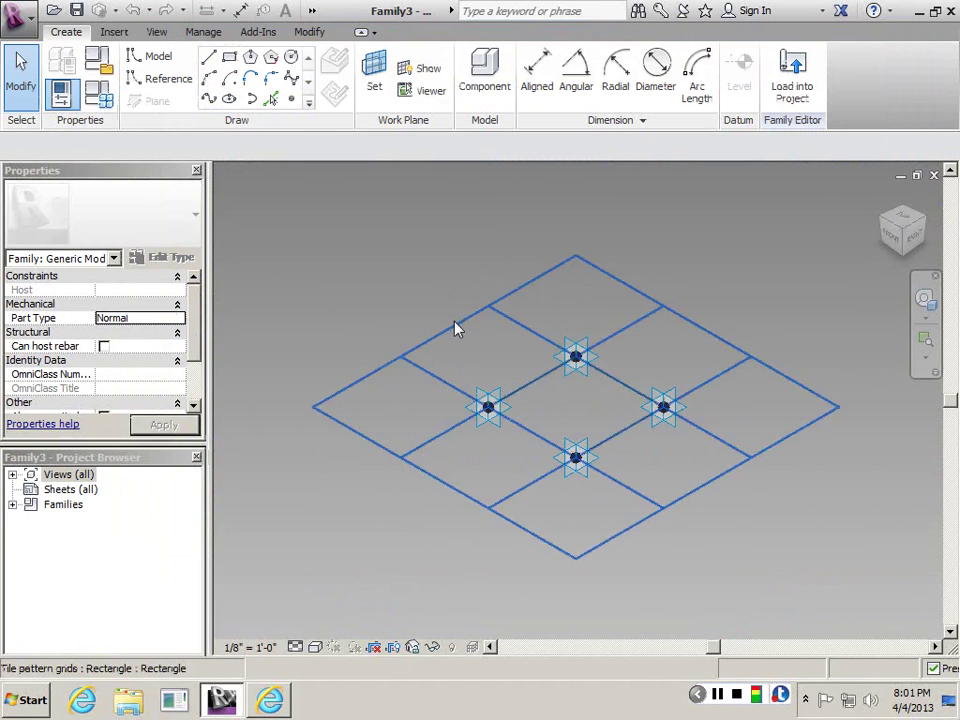
# Step: Create a solid form from the chain of four reference lines in the middle of the pattern grid
pyautogui.scroll(2, 548, 473)
pyautogui.press('Tab')
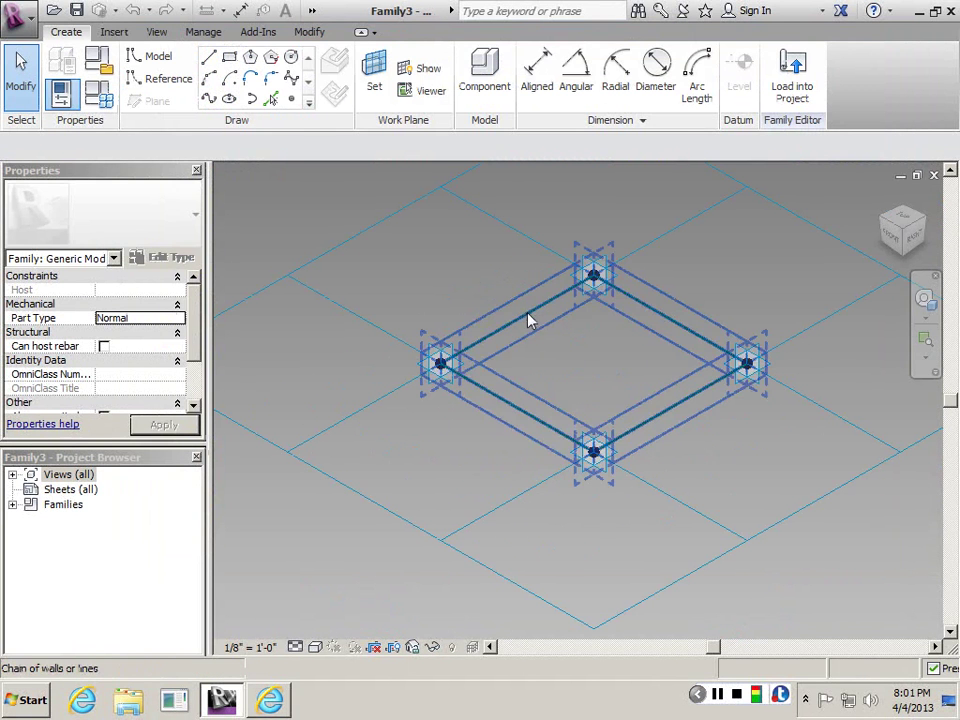
pyautogui.click(527, 319)
pyautogui.moveTo(631, 386); pyautogui.dragTo(521, 438, button='middle')
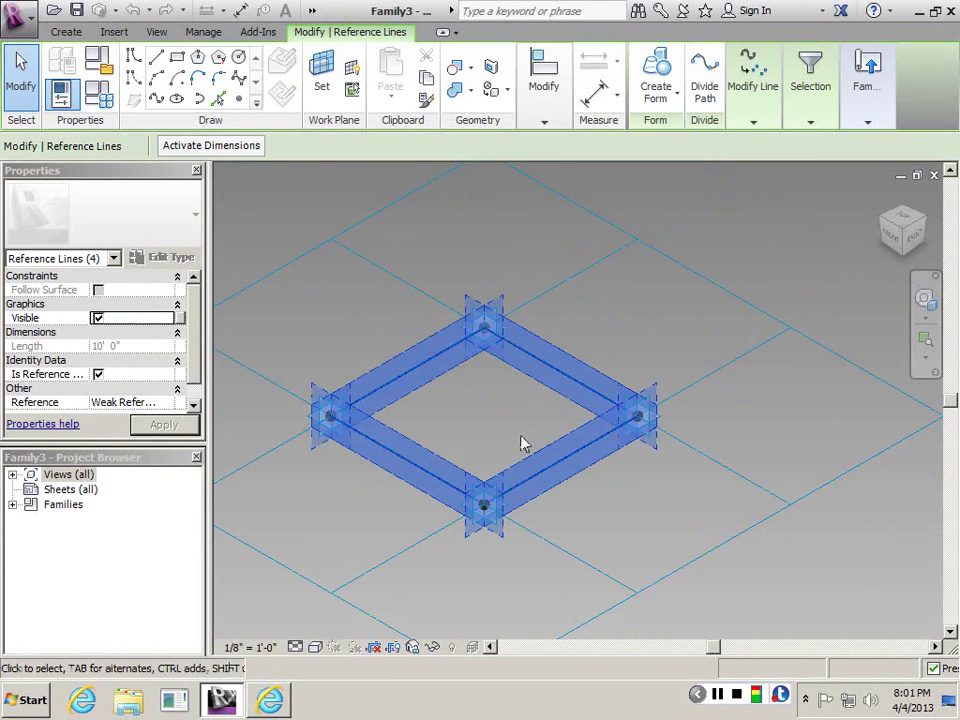
pyautogui.scroll(-2, 520, 444)
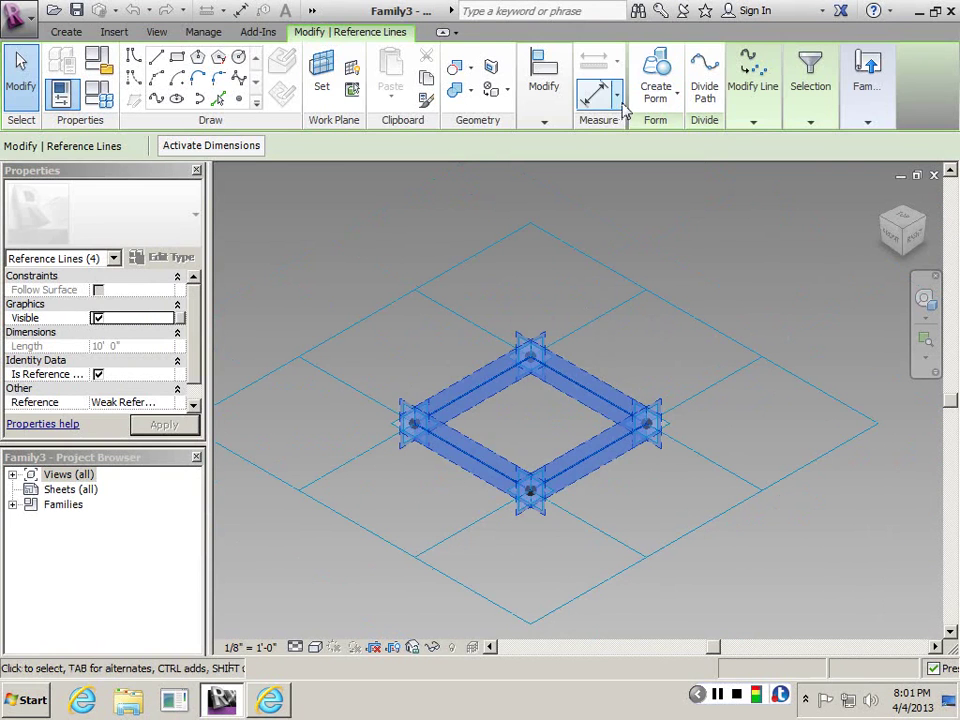
pyautogui.click(656, 78)
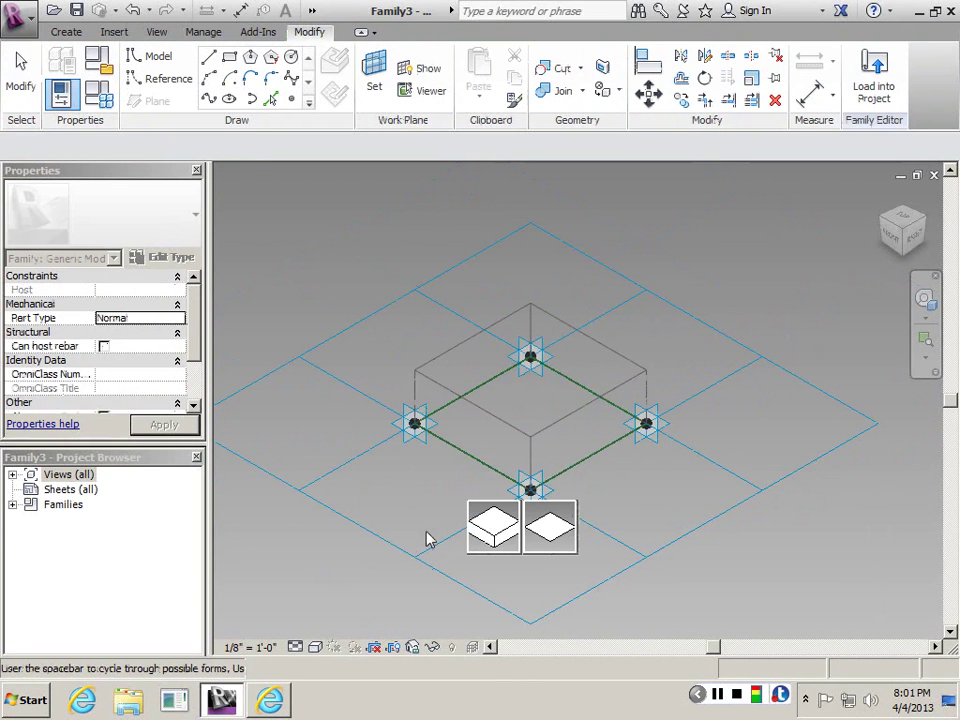
pyautogui.click(494, 526)
pyautogui.click(448, 275)
# Step: Associate the solid form's Positive Offset with a new family type parameter named "height"
pyautogui.scroll(2, 445, 368)
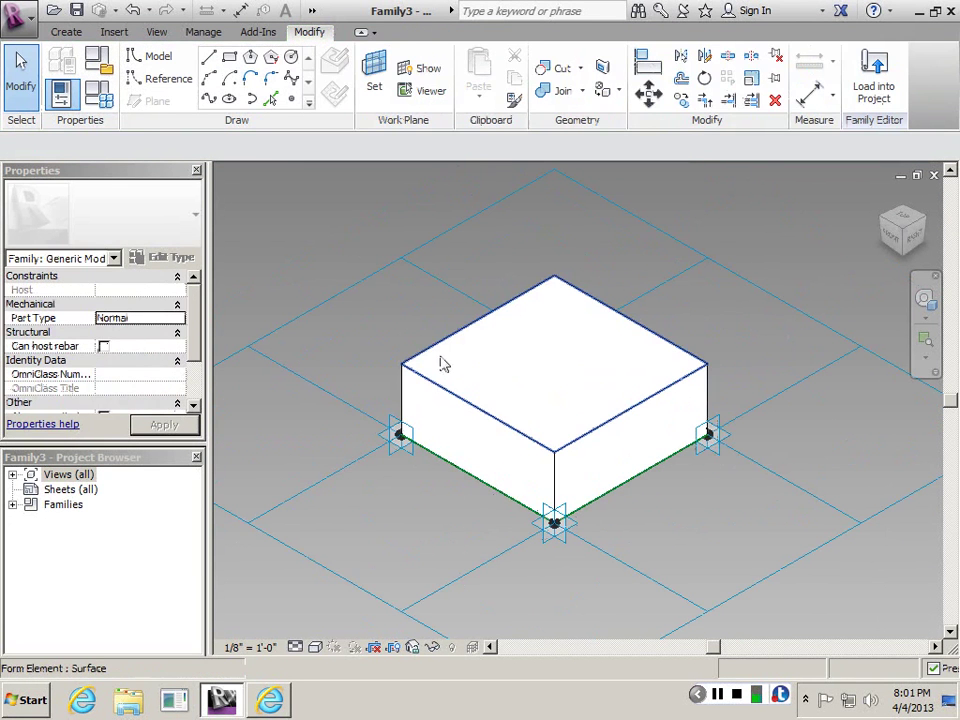
pyautogui.click(437, 350)
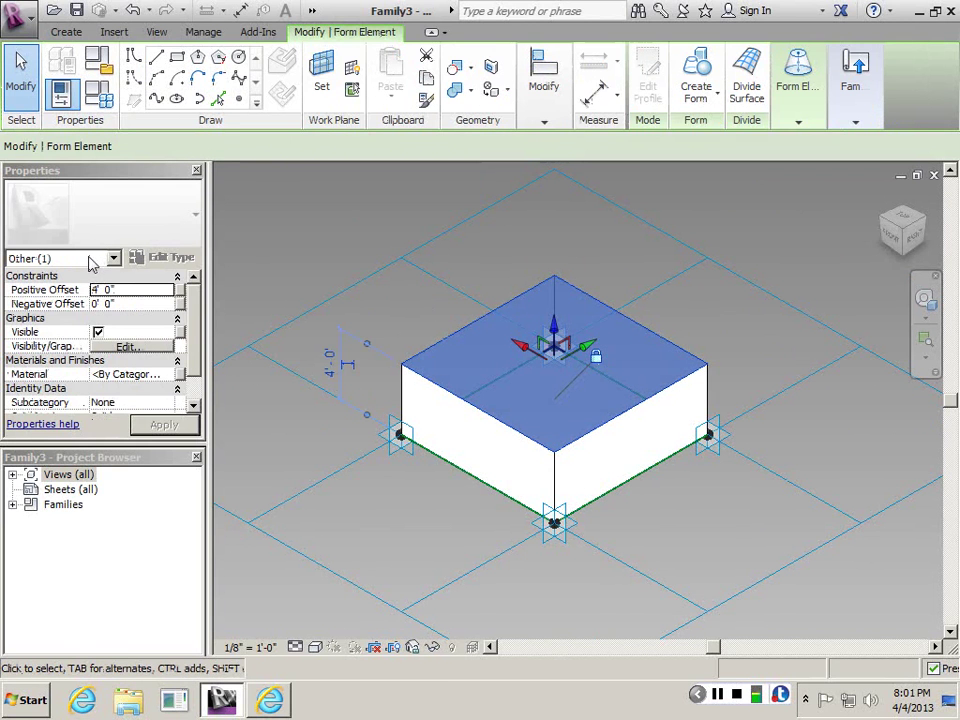
pyautogui.click(195, 360)
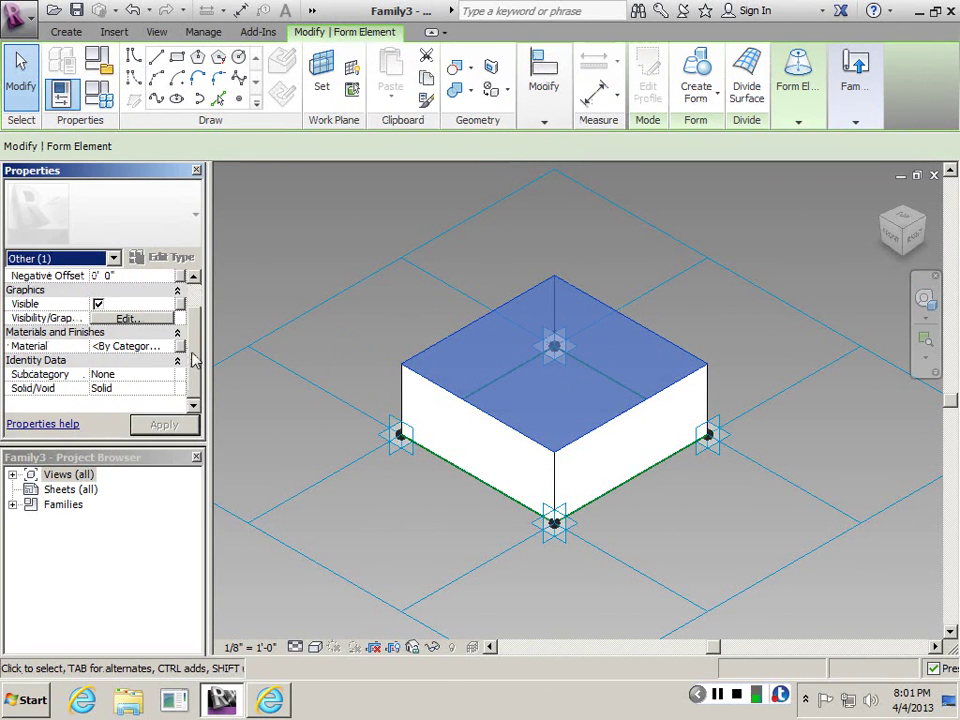
pyautogui.moveTo(194, 360); pyautogui.dragTo(194, 320)
pyautogui.click(181, 292)
pyautogui.click(182, 292)
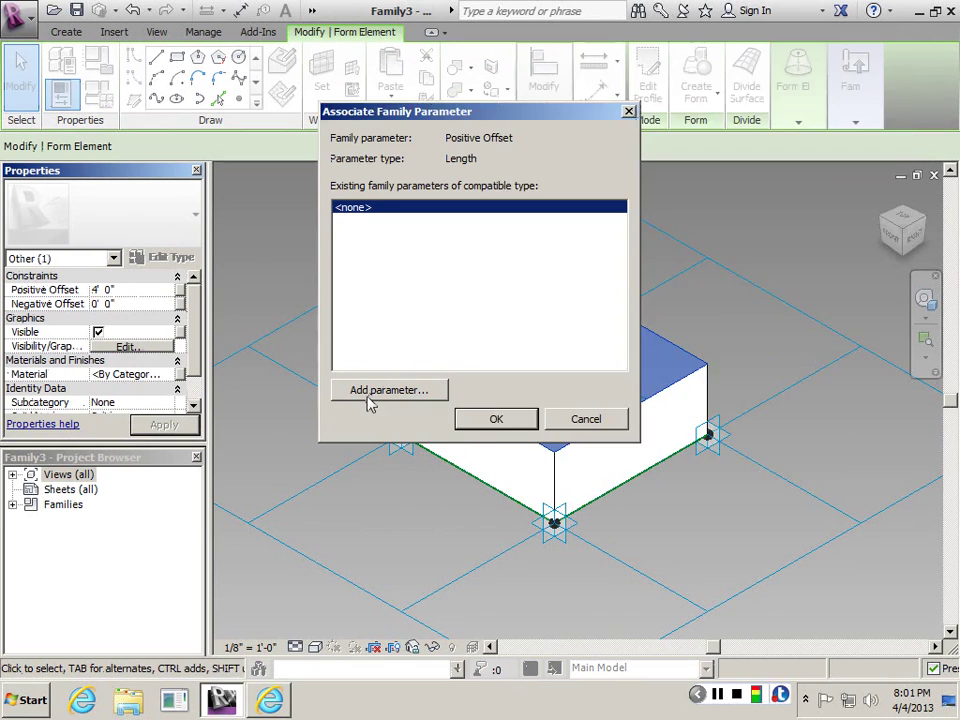
pyautogui.click(374, 396)
pyautogui.write('height')
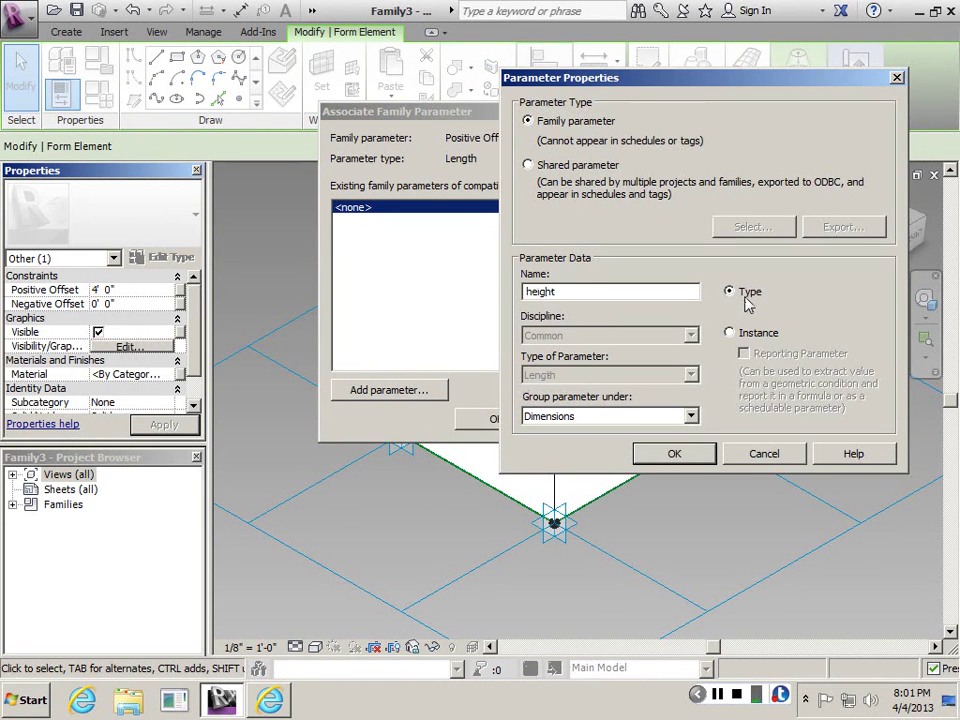
pyautogui.click(680, 455)
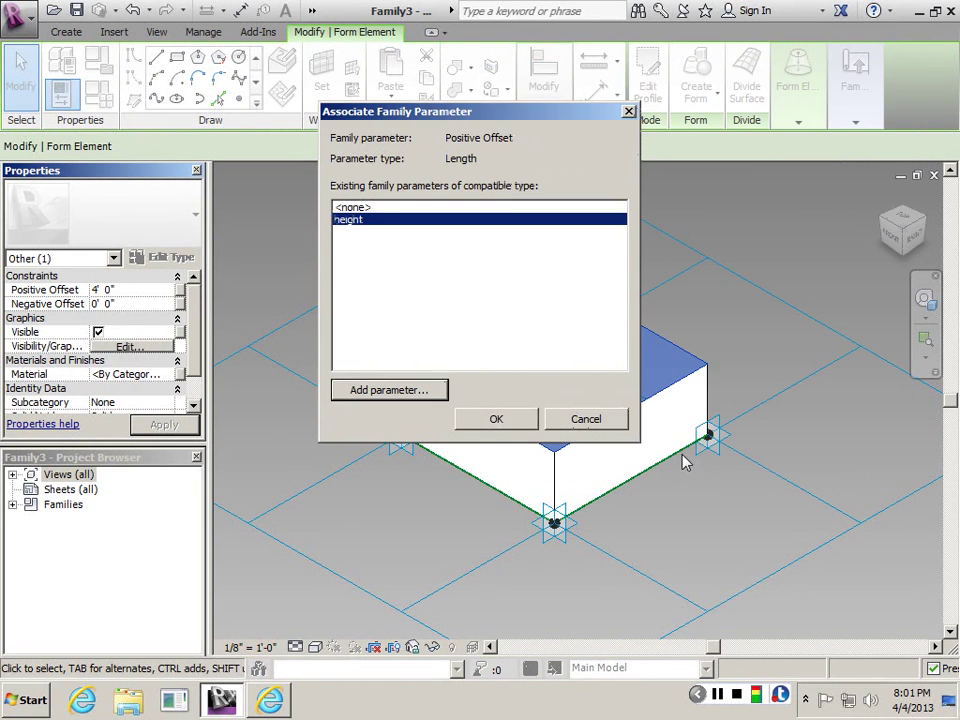
pyautogui.click(496, 419)
pyautogui.click(676, 482)
# Step: Save the family to the Desktop as tracery_block
pyautogui.scroll(-5, 676, 482)
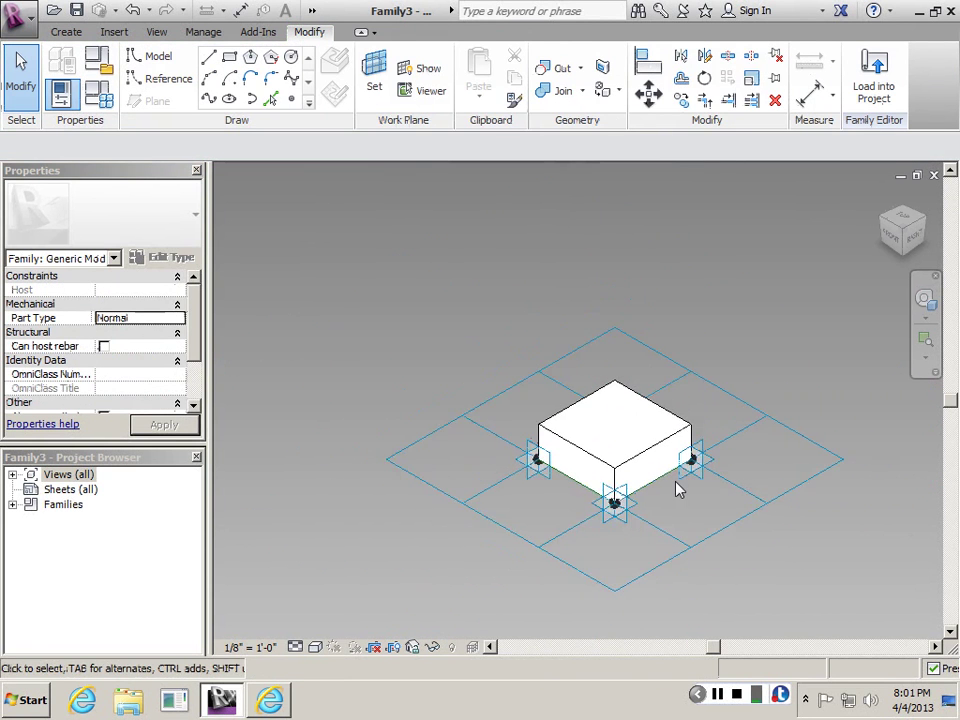
pyautogui.hotkey('ctrl', 's')
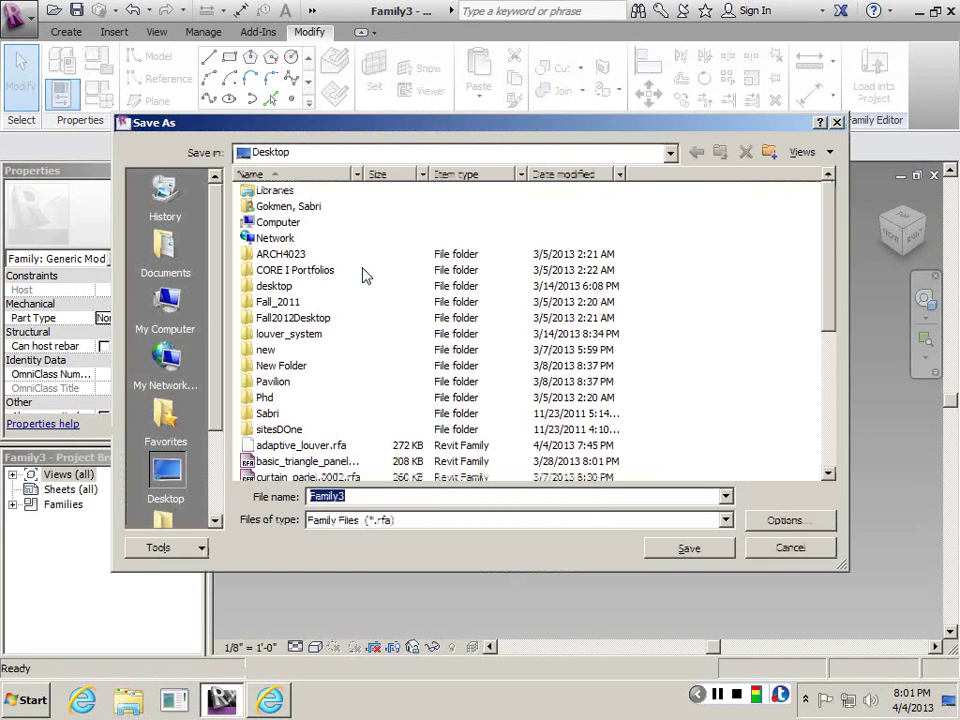
pyautogui.write('trace')
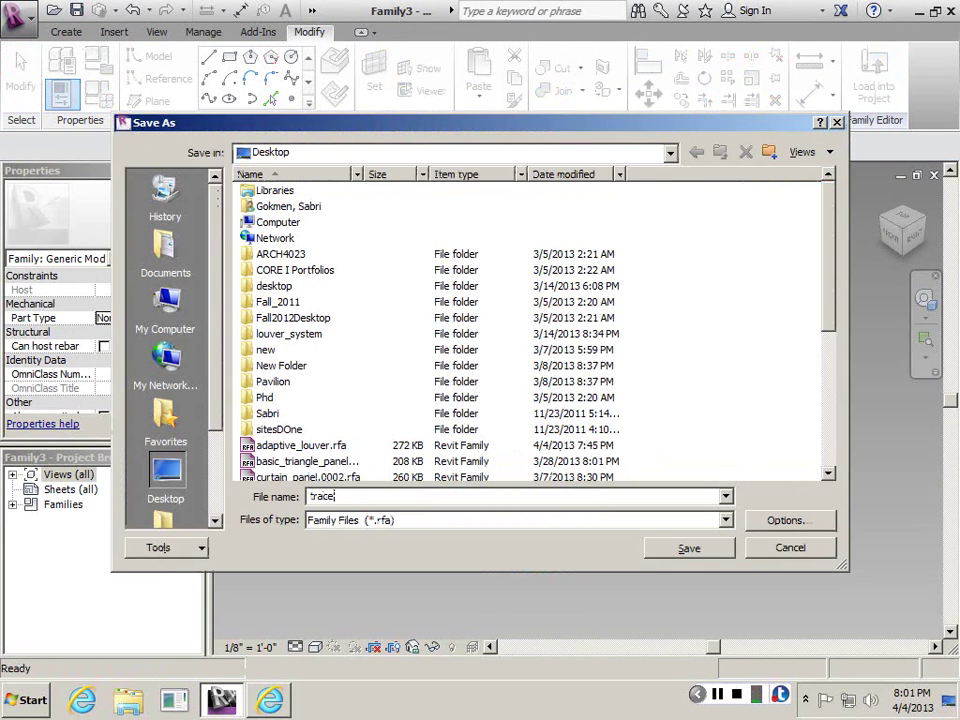
pyautogui.write('ry_')
pyautogui.write('patch')
pyautogui.press('BackSpace')
pyautogui.press('BackSpace')
pyautogui.press('BackSpace')
pyautogui.press('BackSpace')
pyautogui.write('block')
pyautogui.press('Tab')
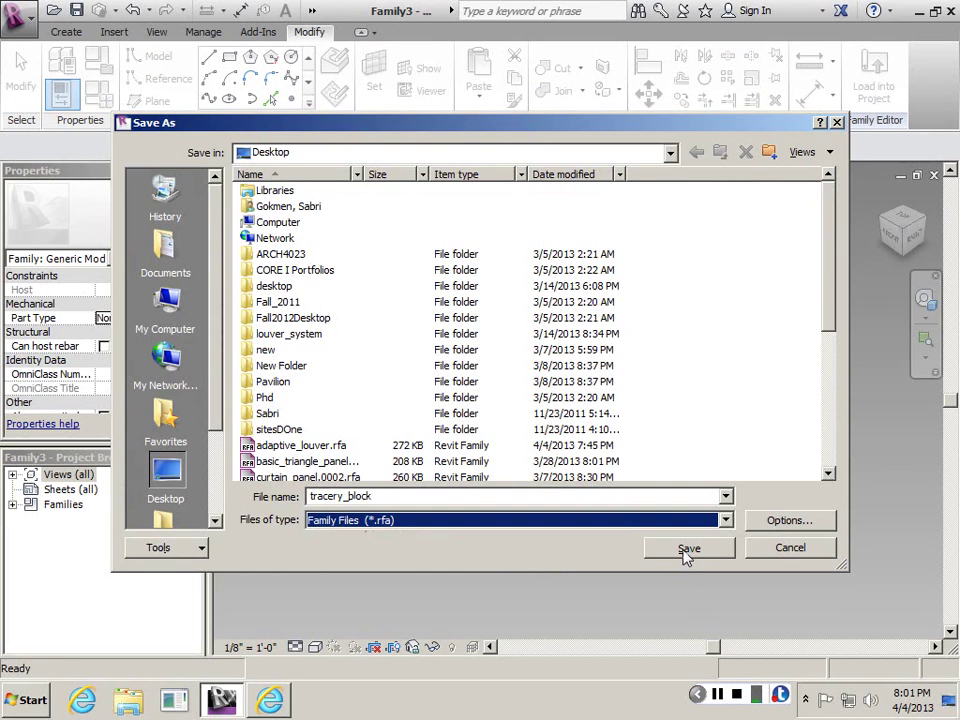
pyautogui.click(688, 549)
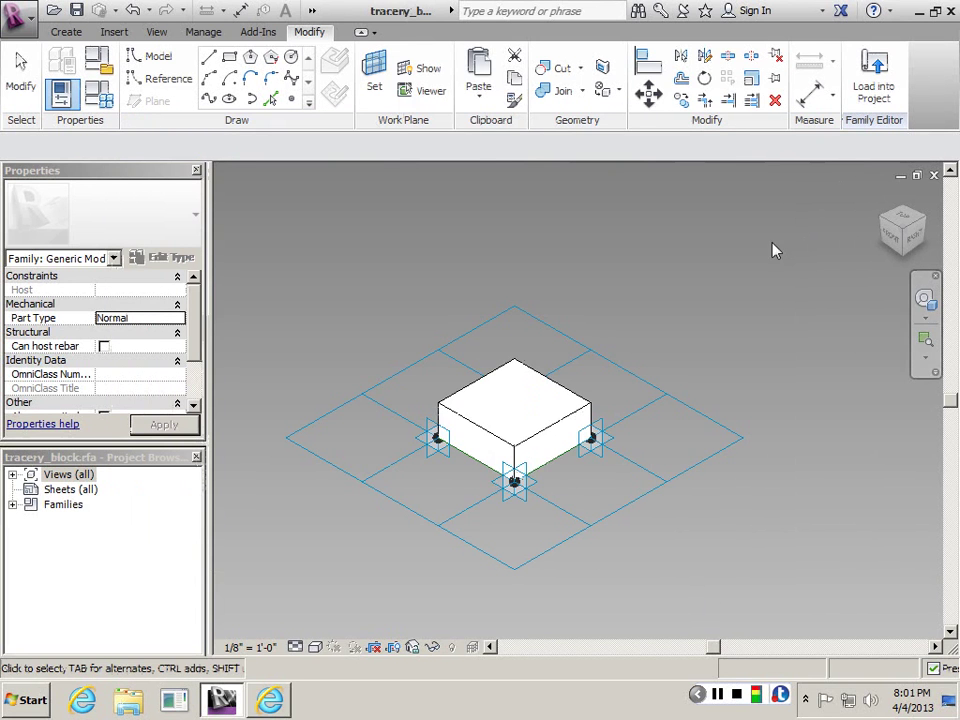
# Step: Load the tracery_block family into Family2 only, excluding Project1
pyautogui.click(871, 90)
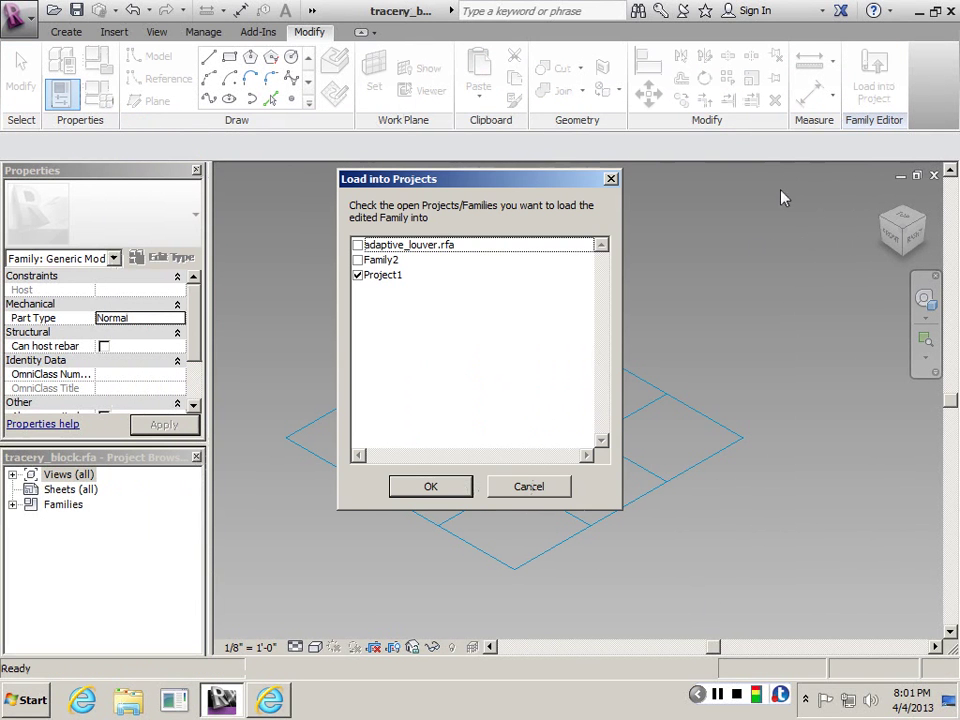
pyautogui.click(358, 262)
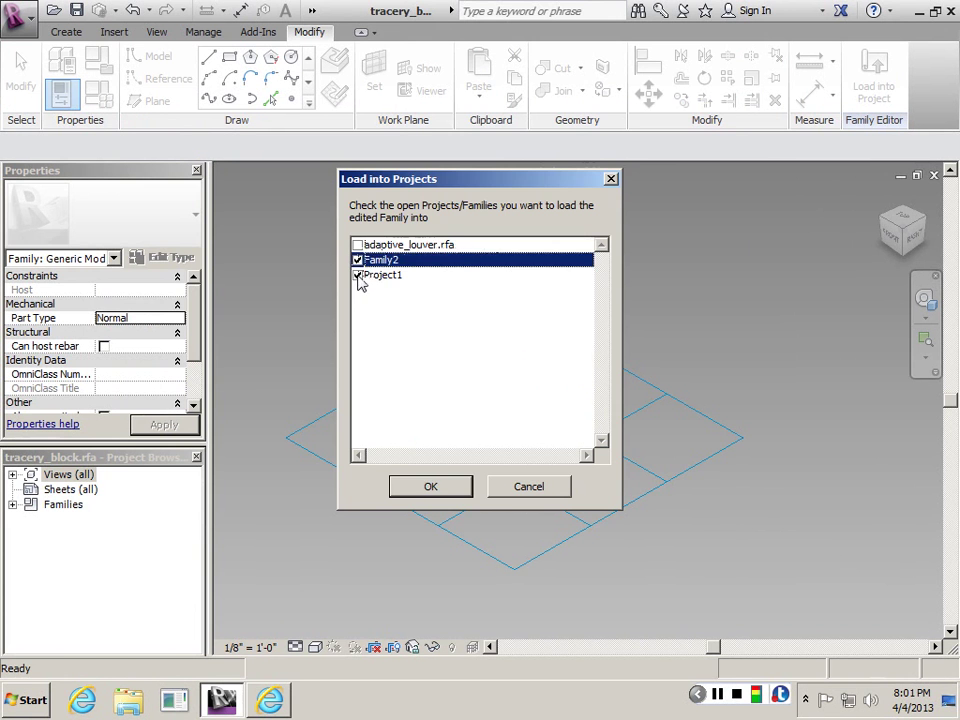
pyautogui.click(358, 275)
pyautogui.click(430, 486)
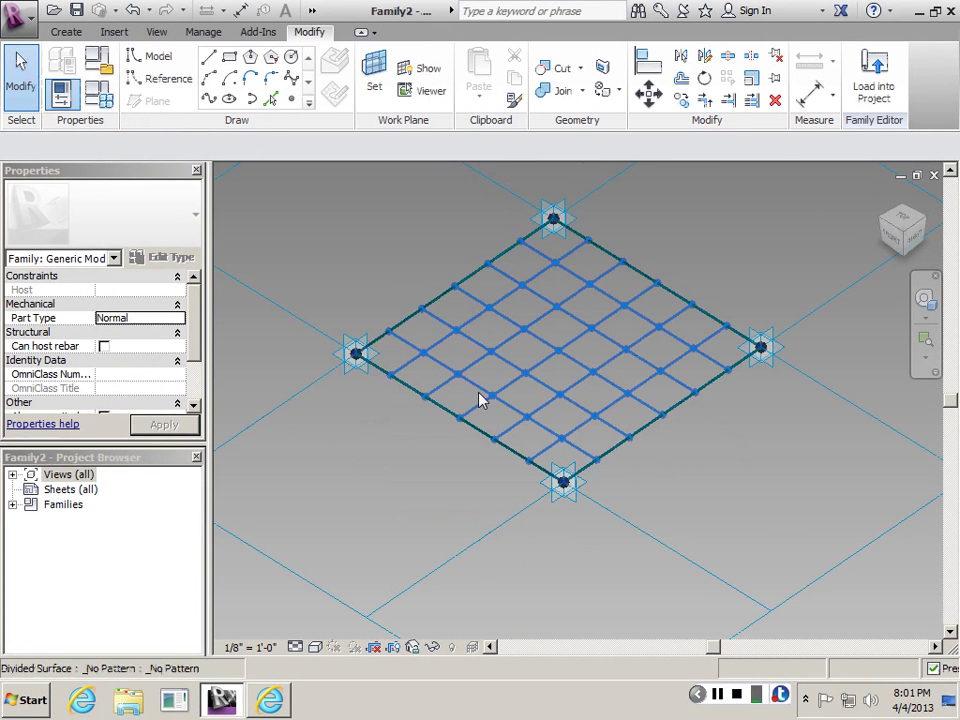
# Step: Open the Level 1 floor plan of Family2 to see the divided surface from above
pyautogui.scroll(-1, 478, 393)
pyautogui.moveTo(396, 322); pyautogui.dragTo(448, 397, button='middle')
pyautogui.scroll(5, 450, 405)
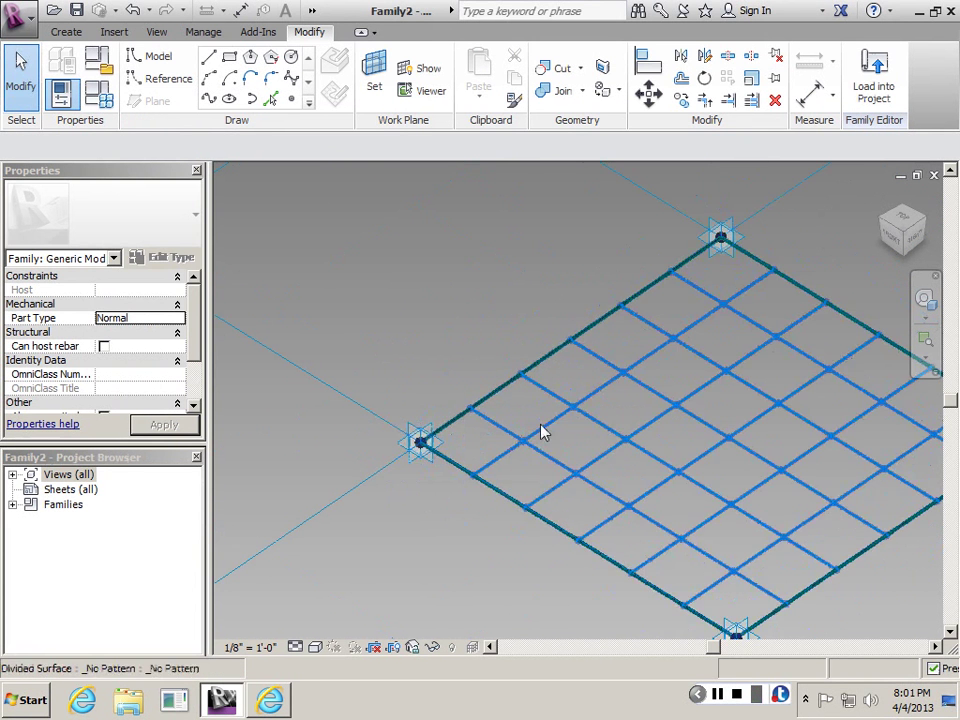
pyautogui.scroll(-4, 520, 410)
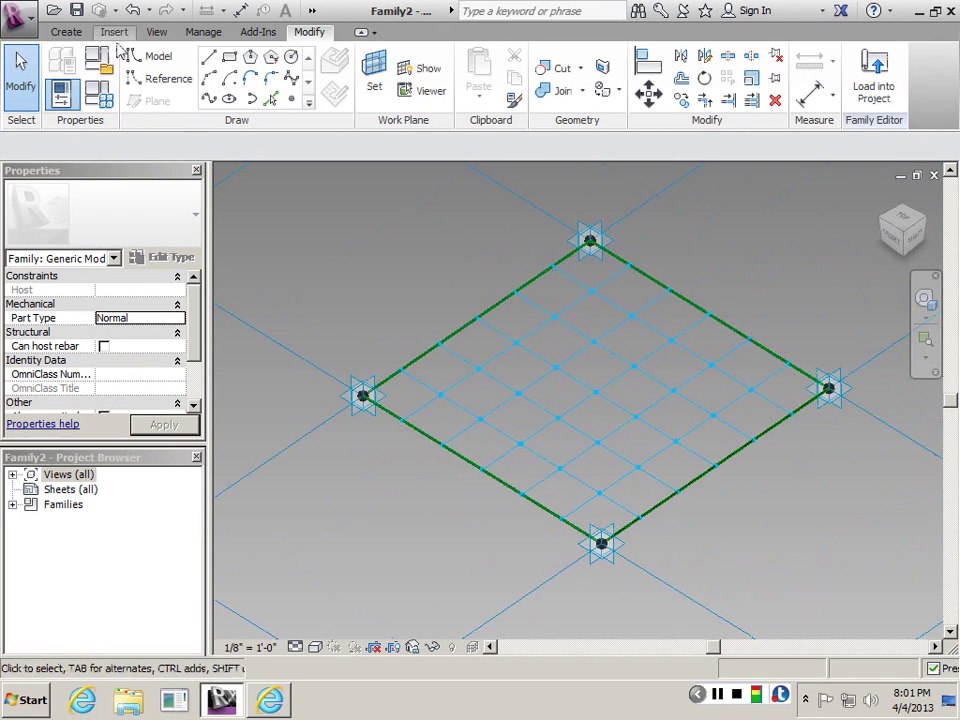
pyautogui.click(68, 32)
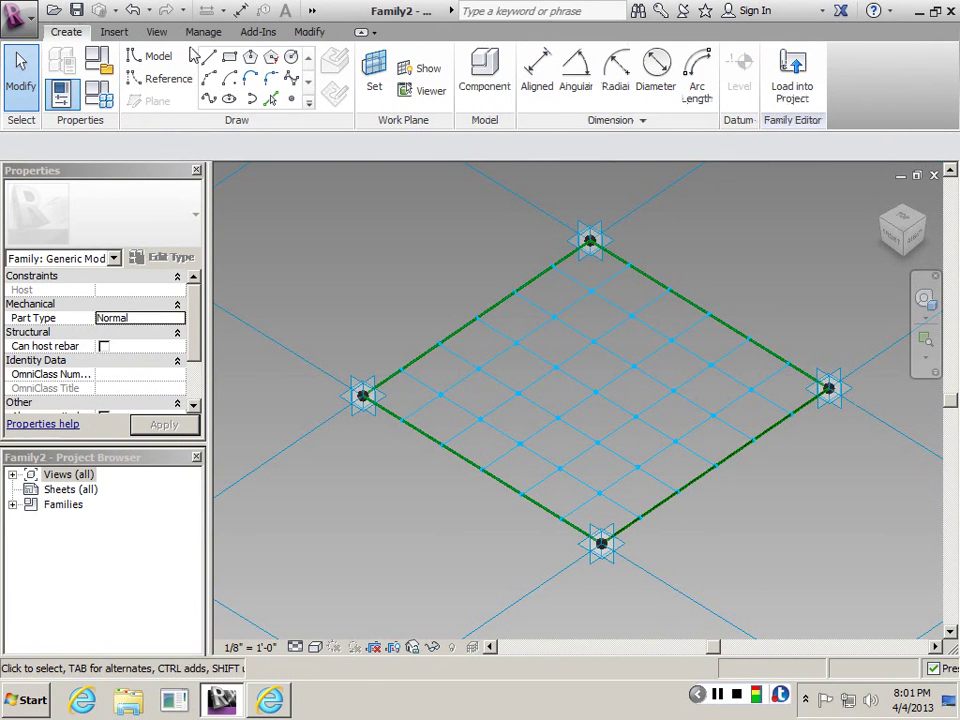
pyautogui.click(484, 72)
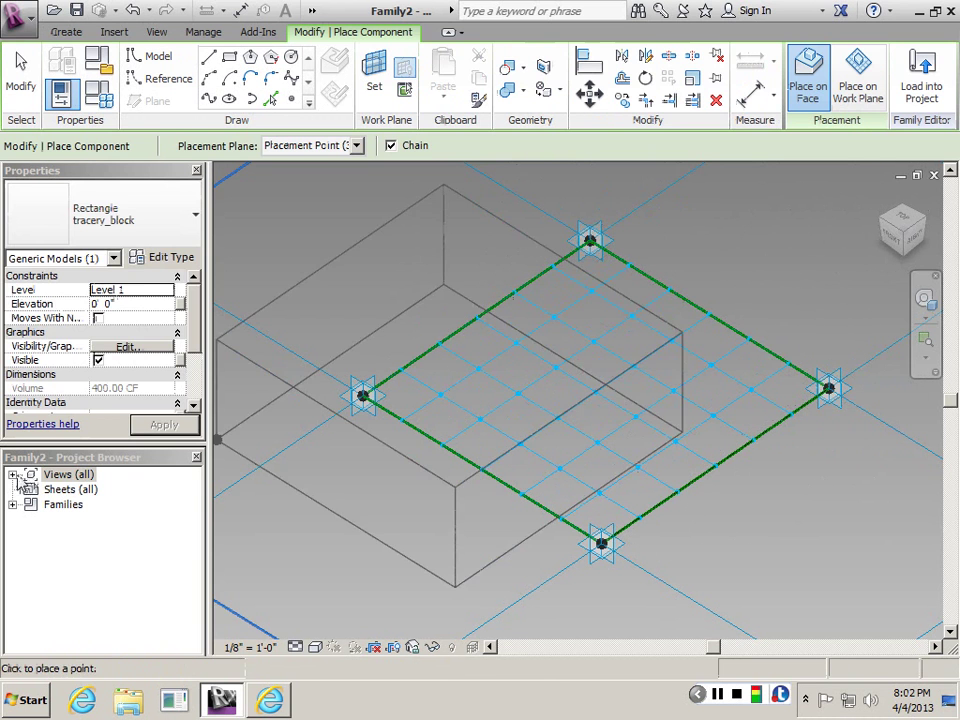
pyautogui.doubleClick(18, 477)
pyautogui.click(31, 489)
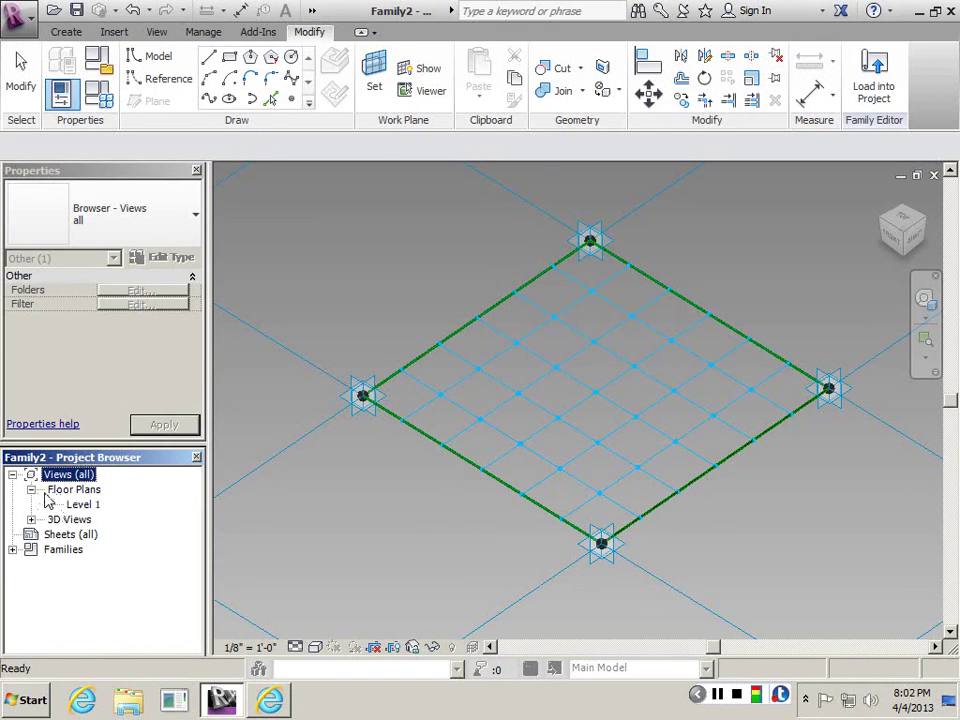
pyautogui.doubleClick(84, 504)
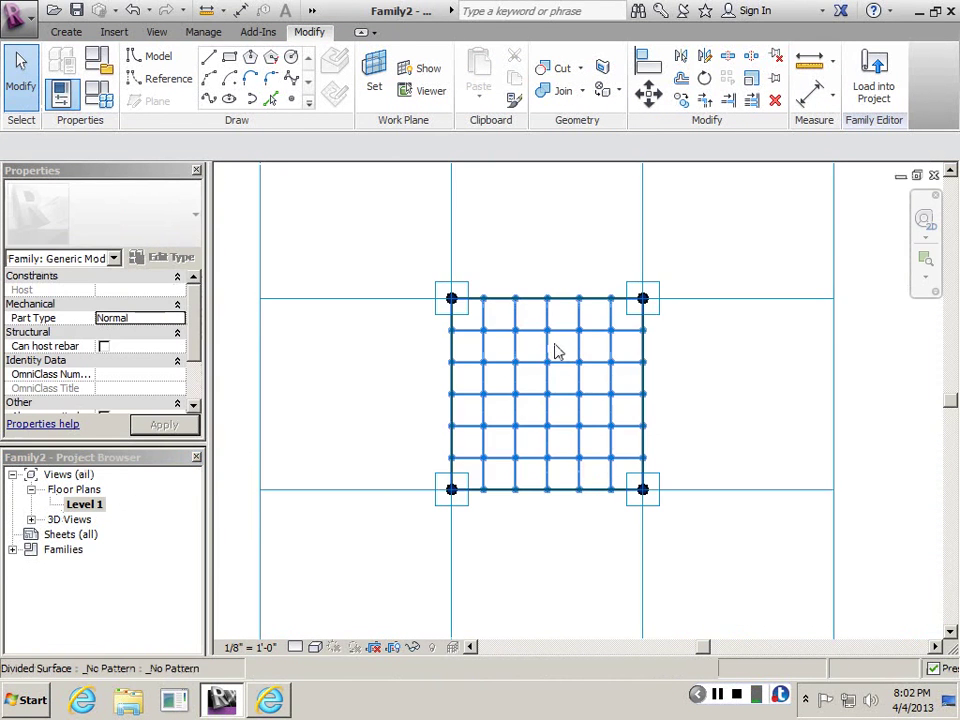
# Step: Place a tracery_block component diagonally on four grid nodes, spanning from the surface's left edge to its top edge
pyautogui.scroll(2, 554, 346)
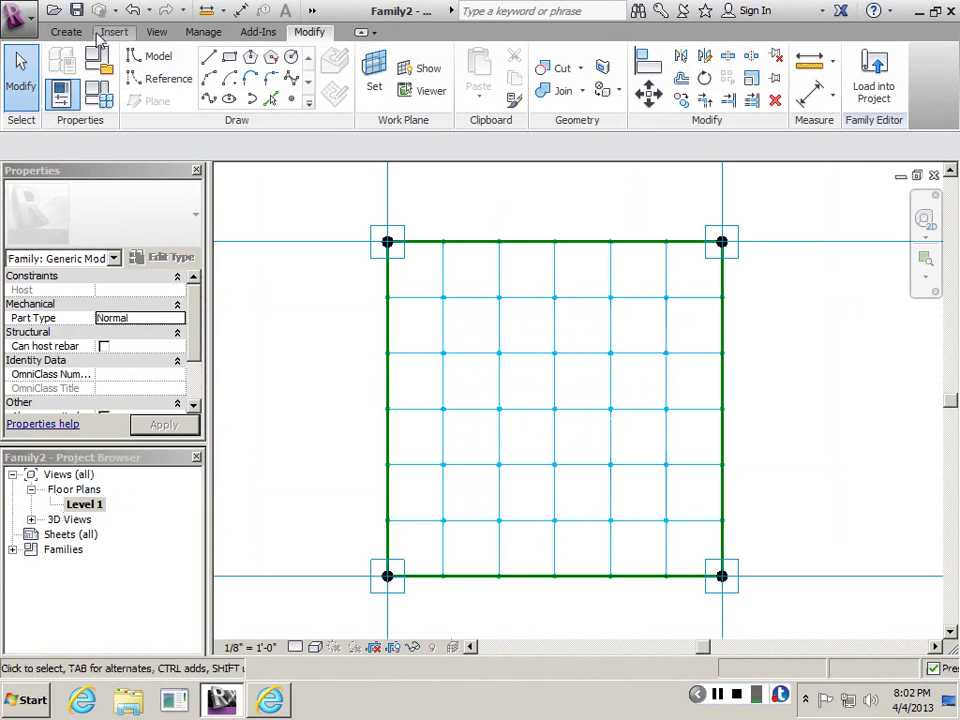
pyautogui.click(66, 31)
pyautogui.click(491, 73)
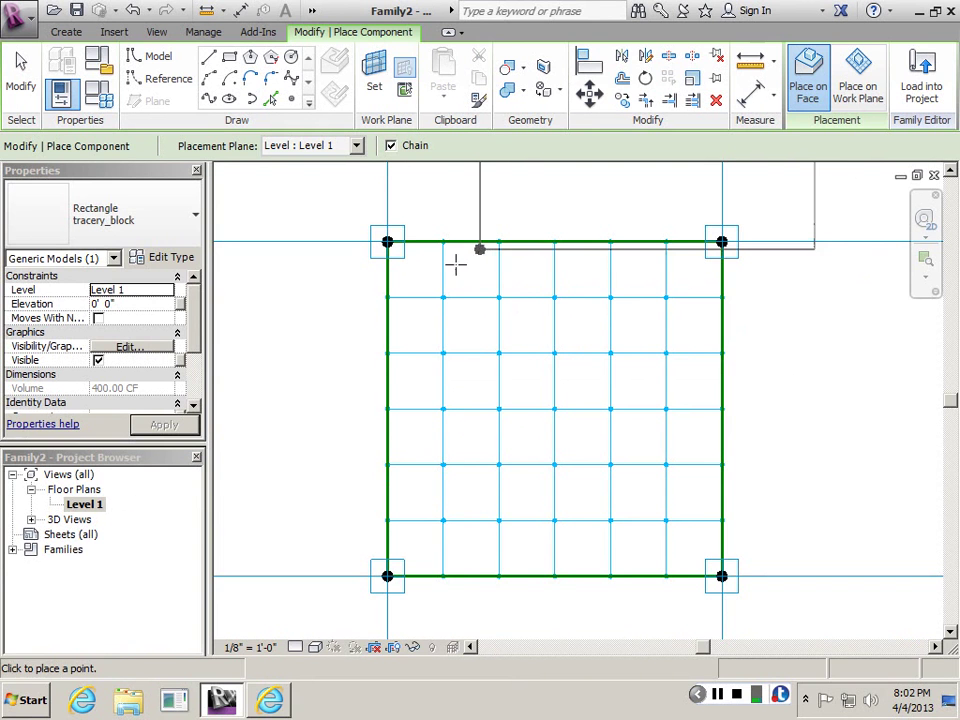
pyautogui.click(387, 353)
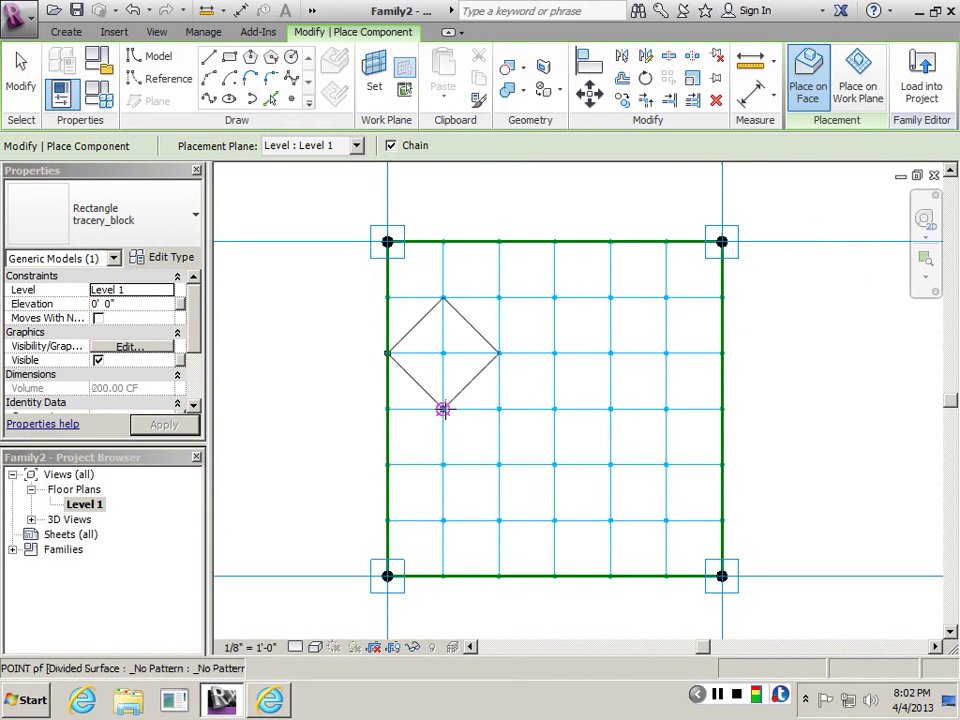
pyautogui.click(443, 409)
pyautogui.click(554, 298)
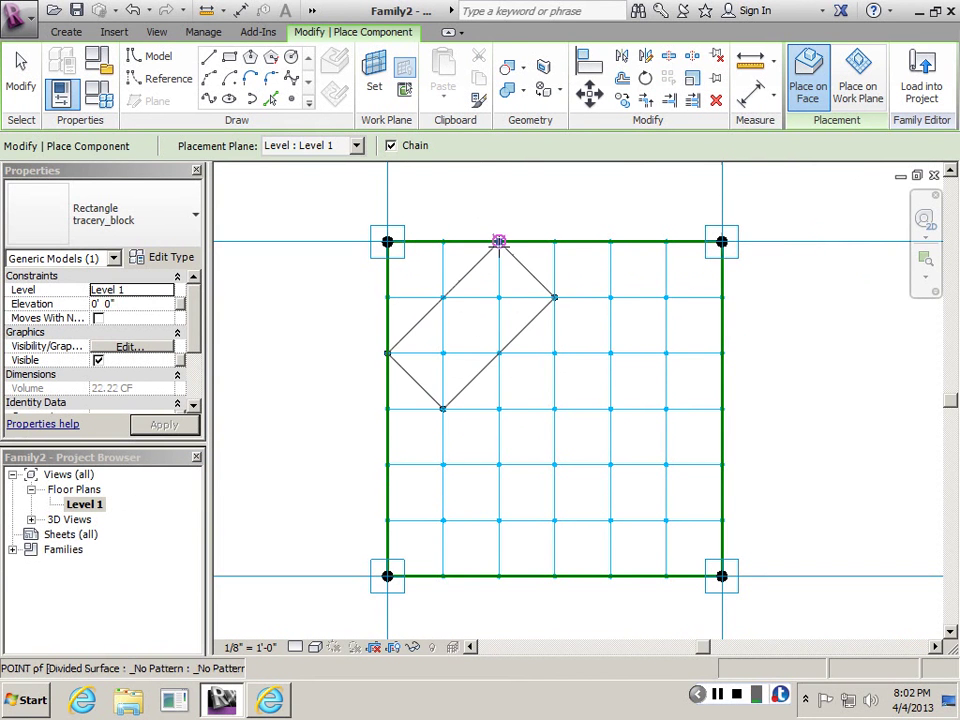
pyautogui.click(499, 241)
pyautogui.press('Escape')
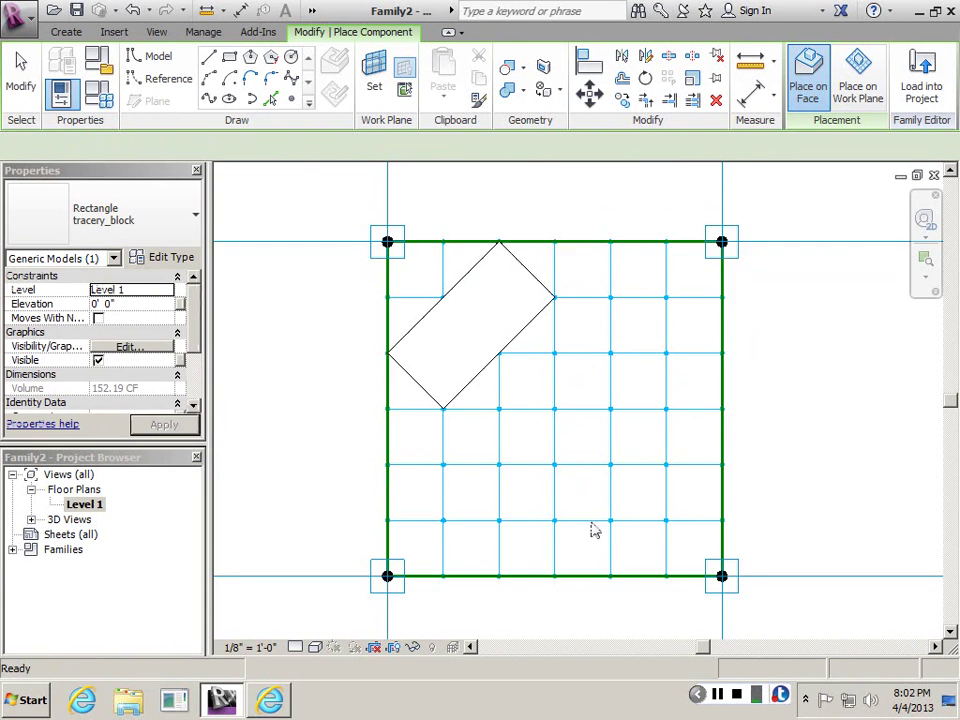
# Step: Place a second tracery_block diagonally on four nodes from the left edge to the bottom edge, meeting the first block's lowest corner
pyautogui.scroll(-1, 590, 524)
pyautogui.scroll(1, 521, 381)
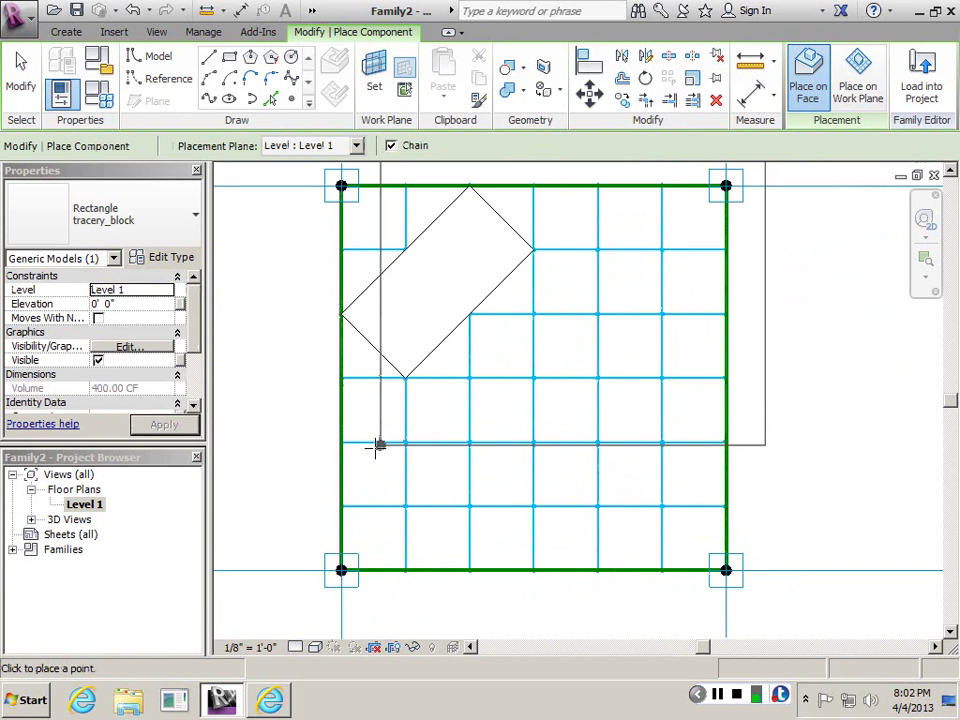
pyautogui.click(345, 440)
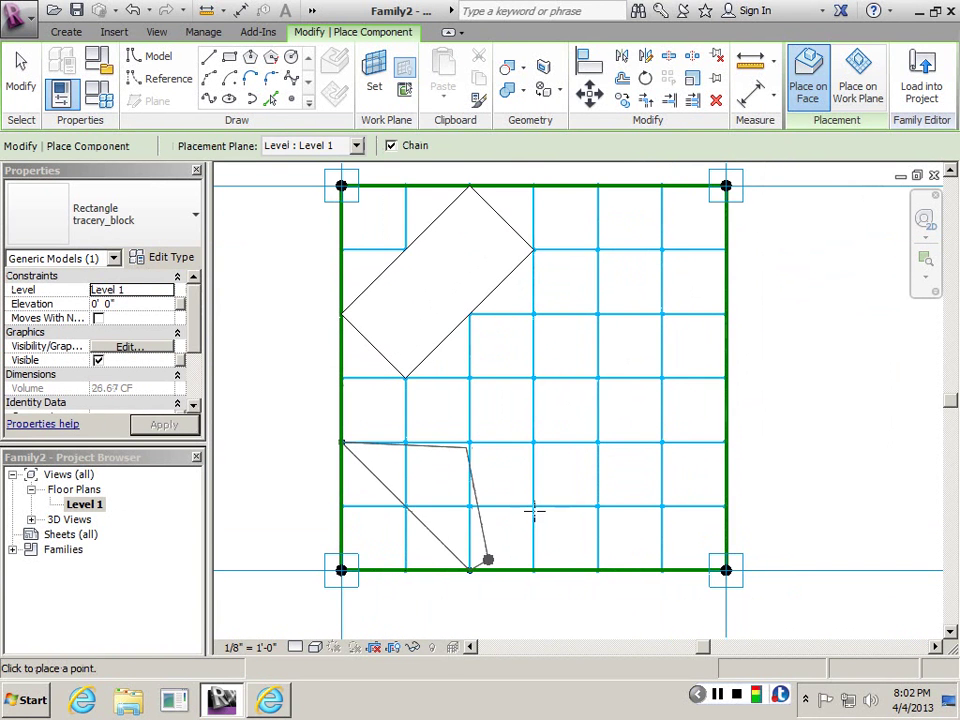
pyautogui.press('Escape')
pyautogui.click(533, 505)
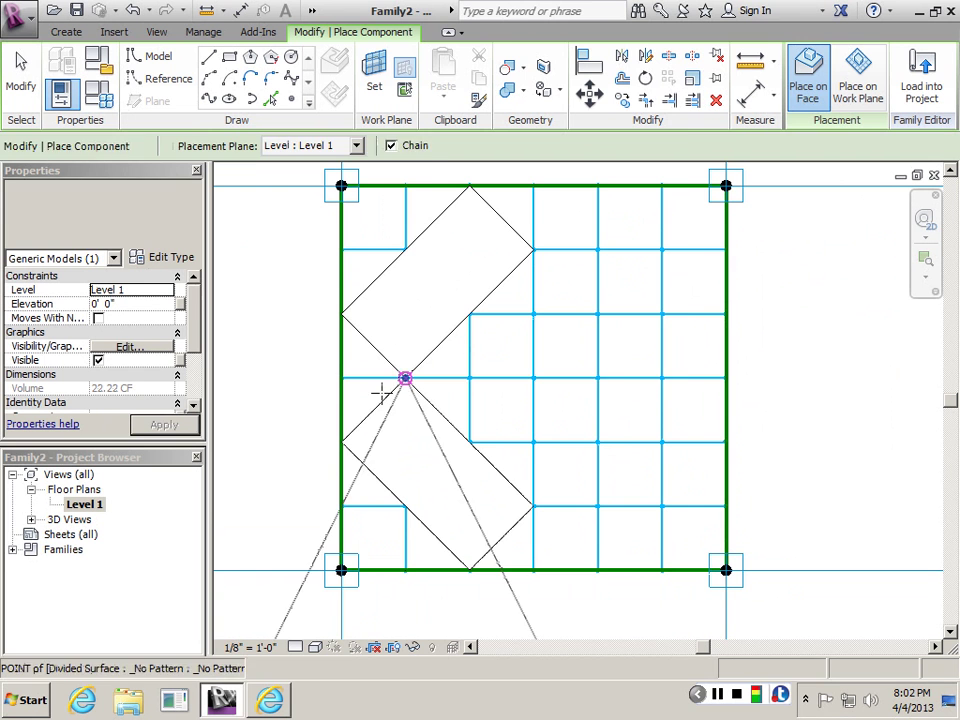
pyautogui.click(401, 380)
pyautogui.press('Return')
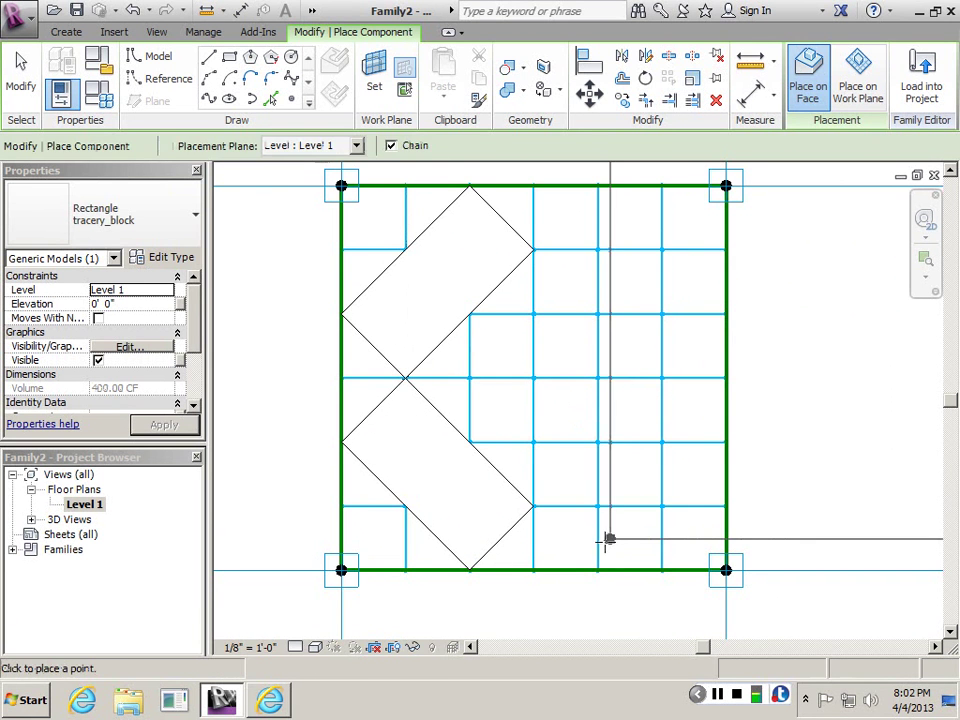
# Step: Remove both placed tracery_block components from the divided surface
pyautogui.press('Escape')
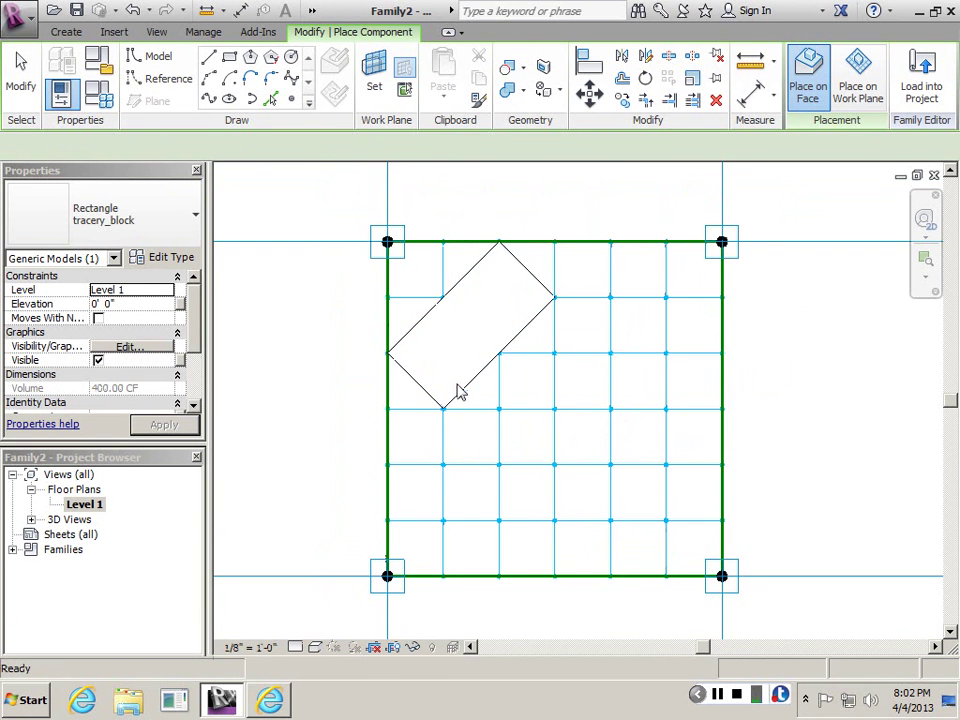
pyautogui.click(455, 394)
pyautogui.press('Delete')
pyautogui.press('Escape')
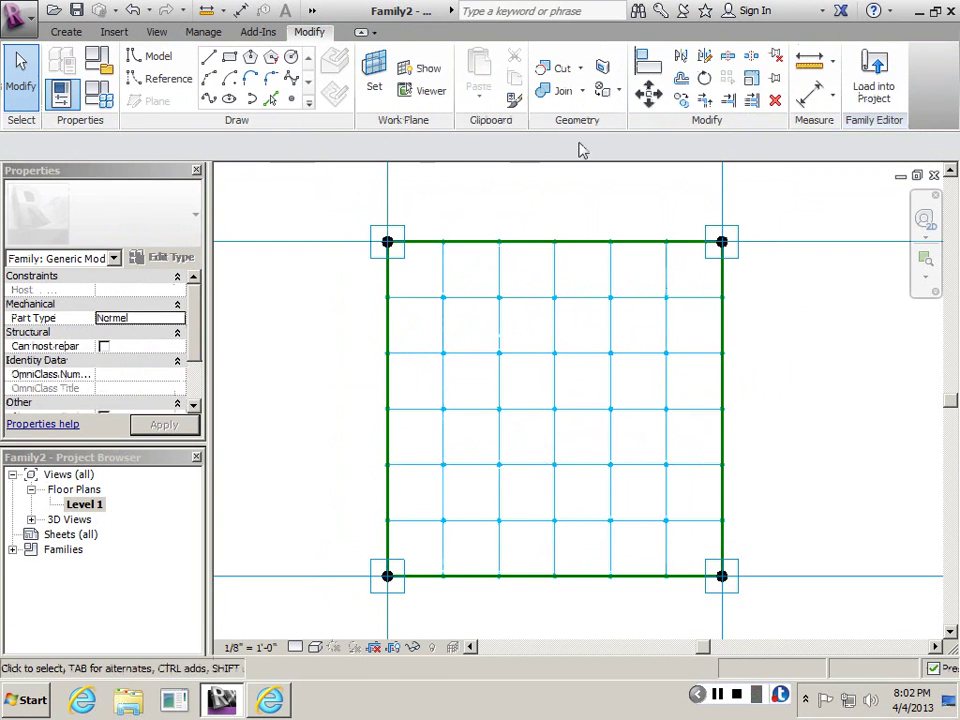
# Step: Place a rectangular tracery_block component diagonally on four grid nodes, spanning from the surface's left edge to its bottom edge
pyautogui.click(67, 32)
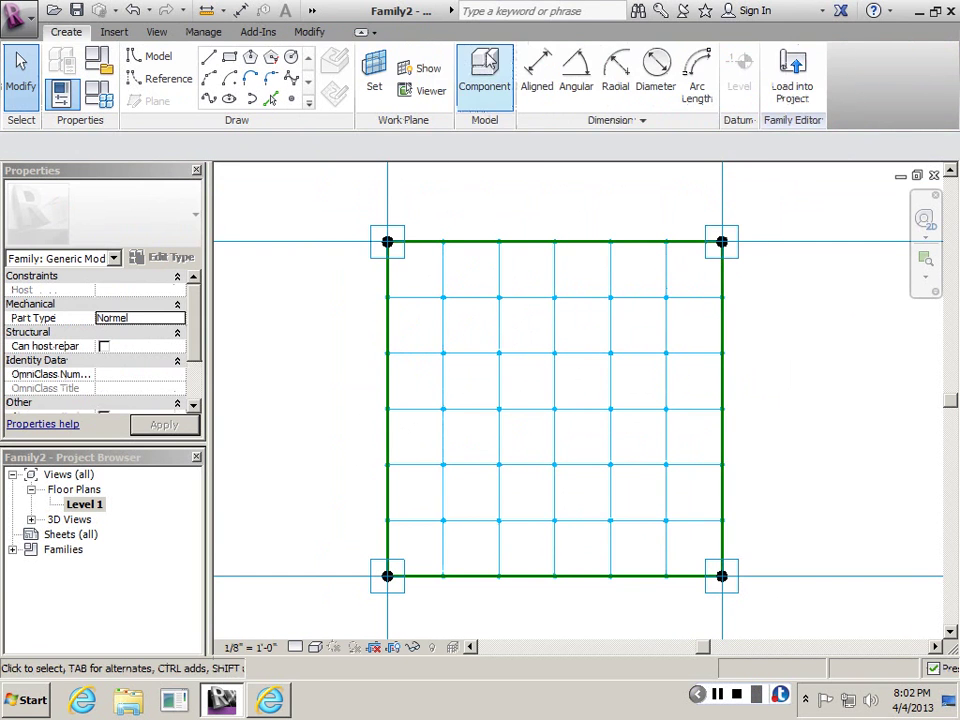
pyautogui.click(486, 66)
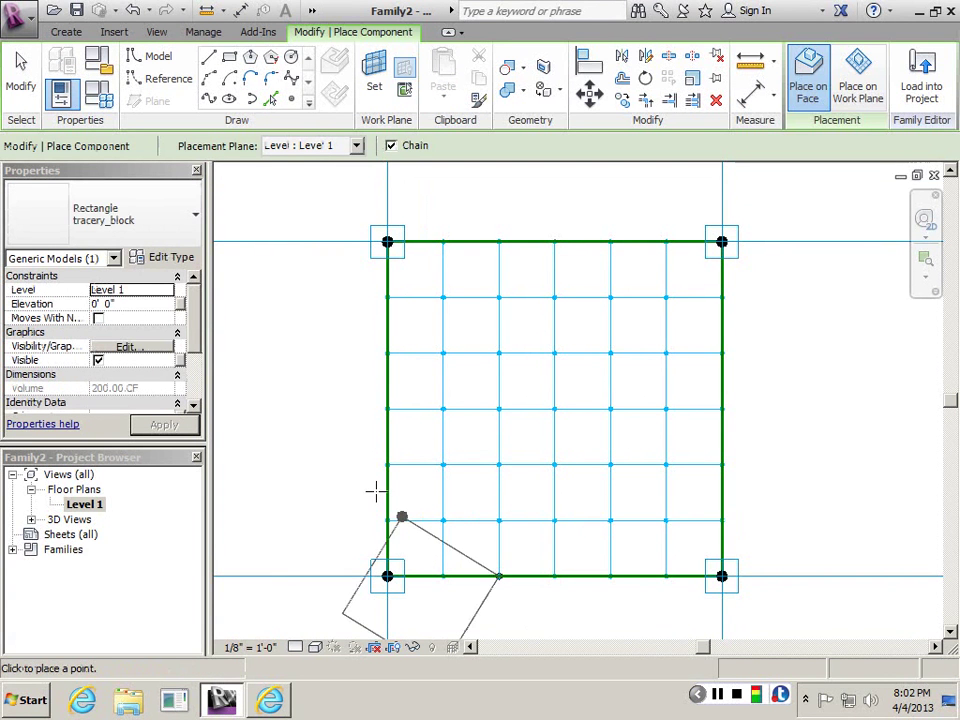
pyautogui.click(387, 464)
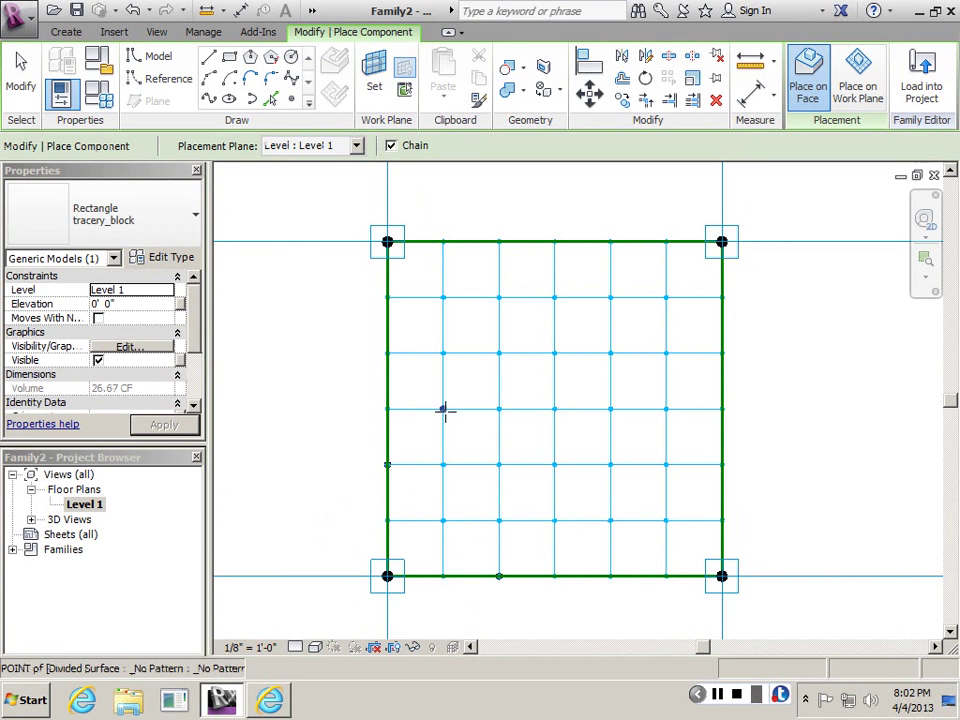
pyautogui.click(444, 409)
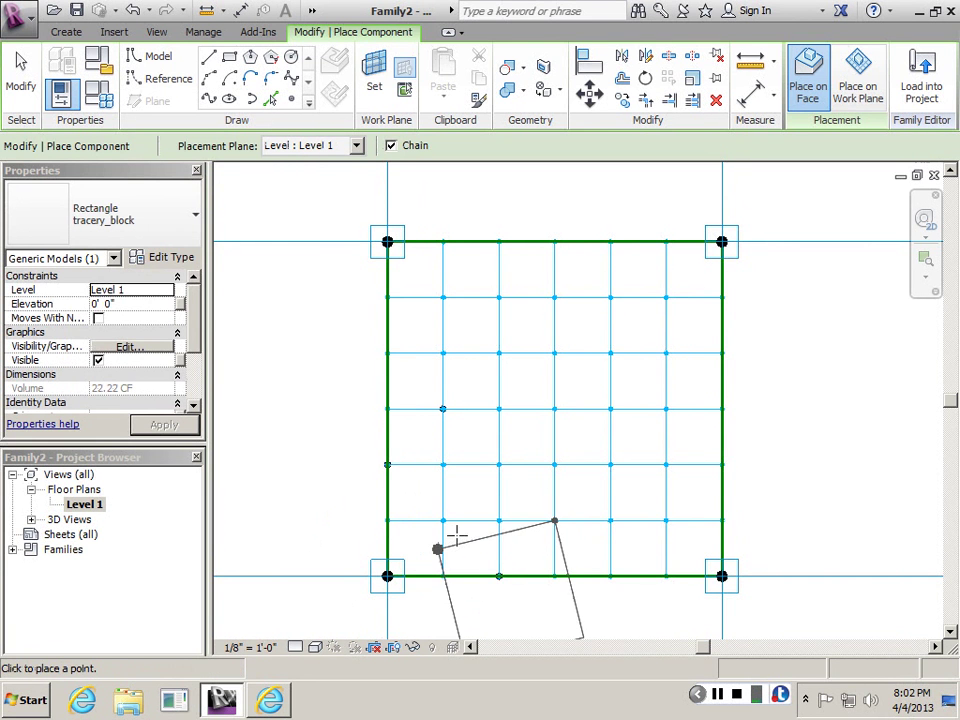
pyautogui.click(390, 464)
pyautogui.click(499, 576)
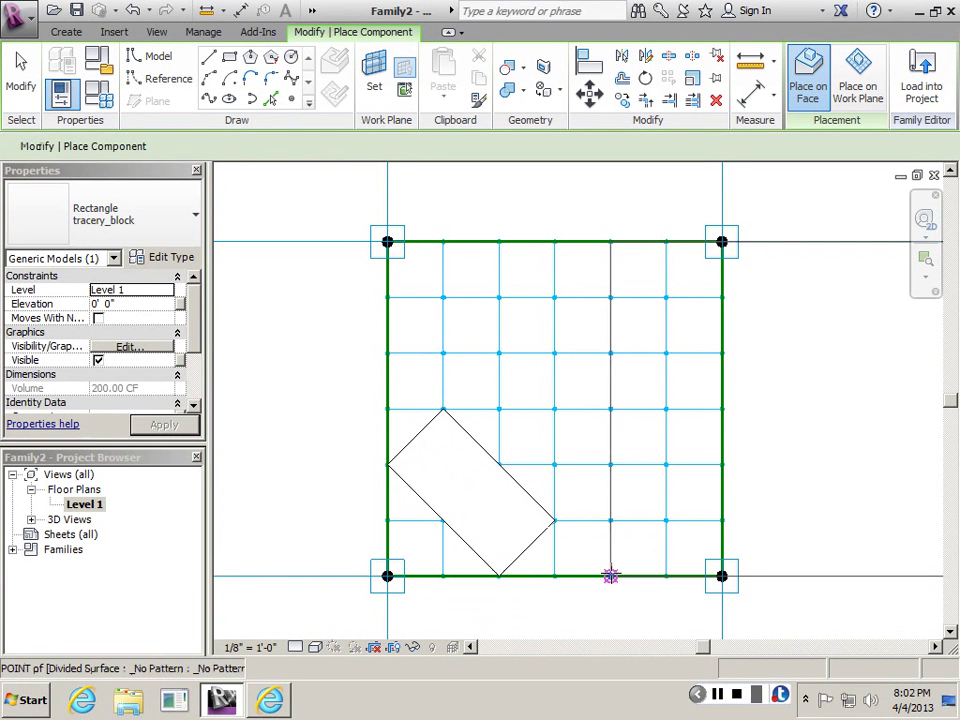
# Step: Place a square tracery_block diagonally on four nodes, with corners on the surface's top and right edges
pyautogui.click(610, 241)
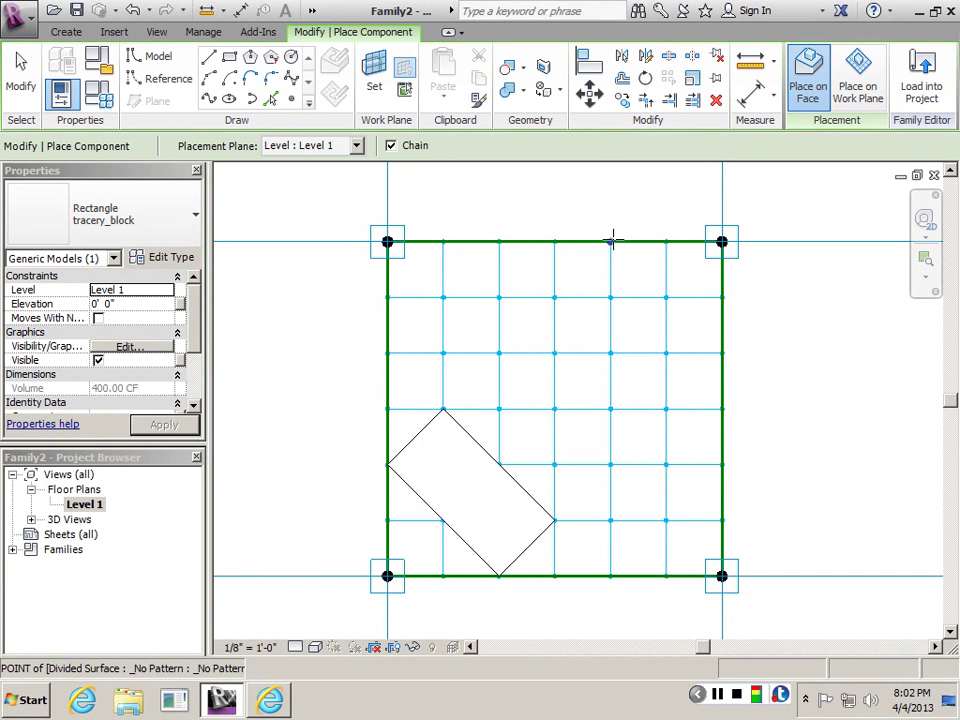
pyautogui.click(499, 351)
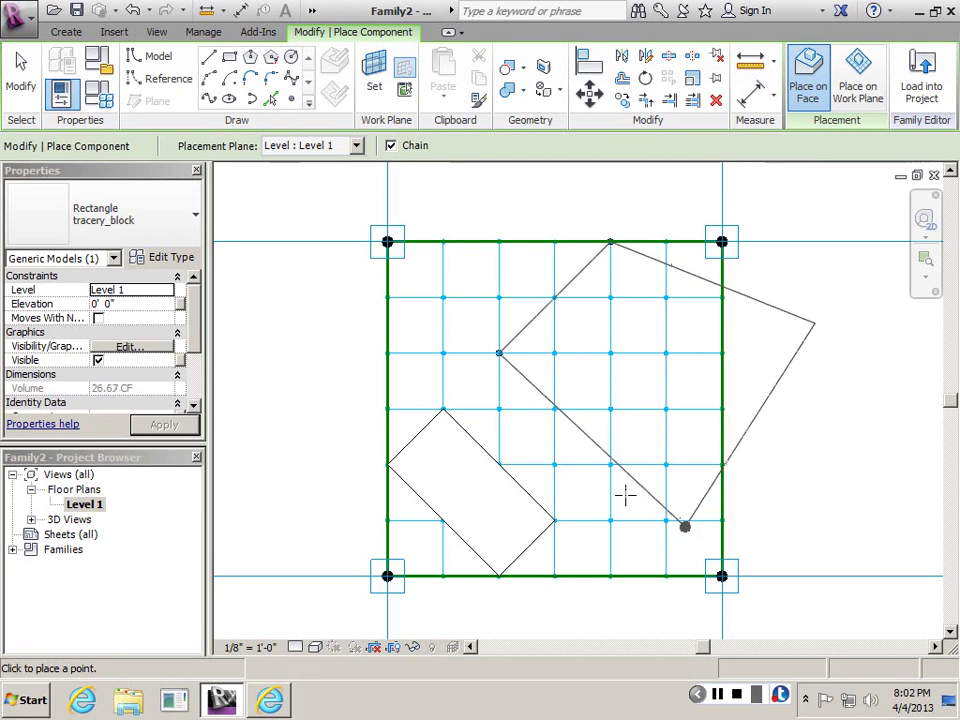
pyautogui.click(610, 464)
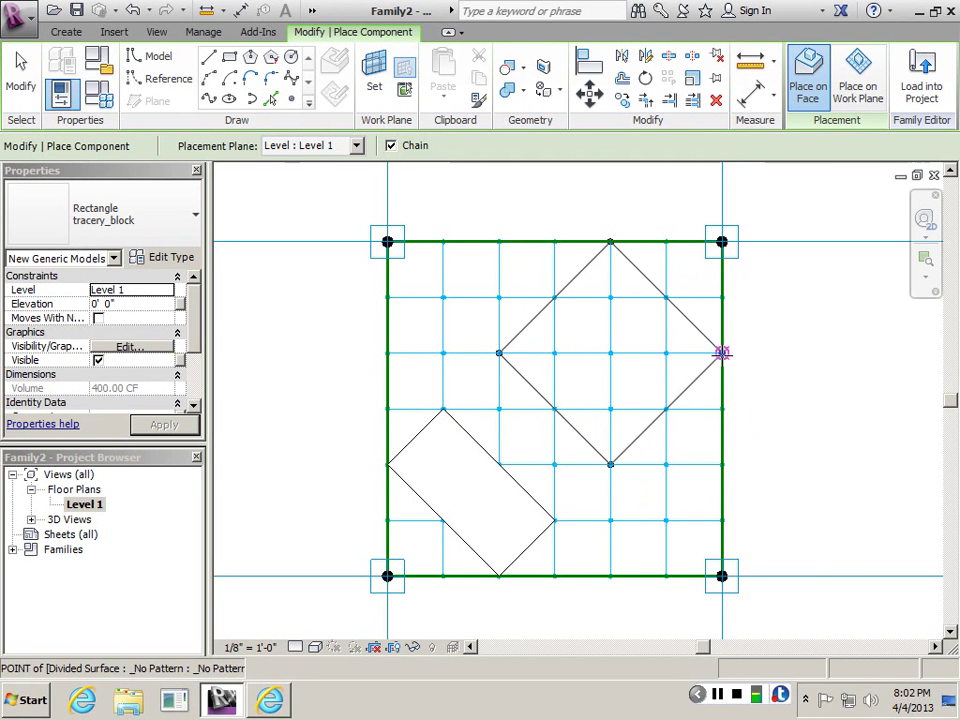
pyautogui.click(722, 352)
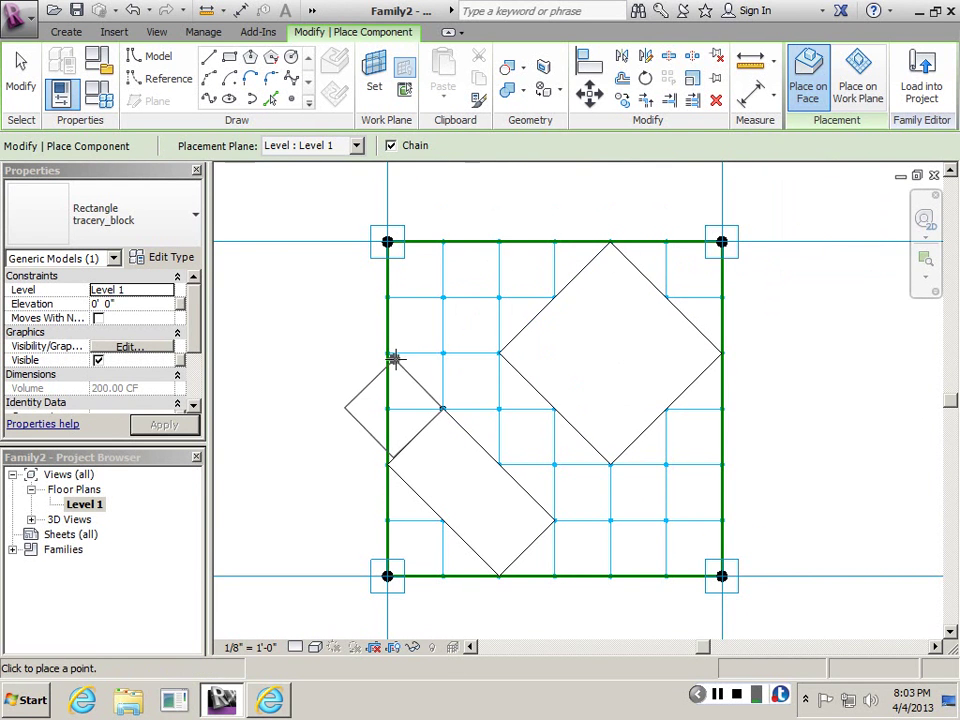
# Step: Try to place a third tracery_block between the surface's left and top edges, adjoining the two existing blocks, and end the placement
pyautogui.click(560, 294)
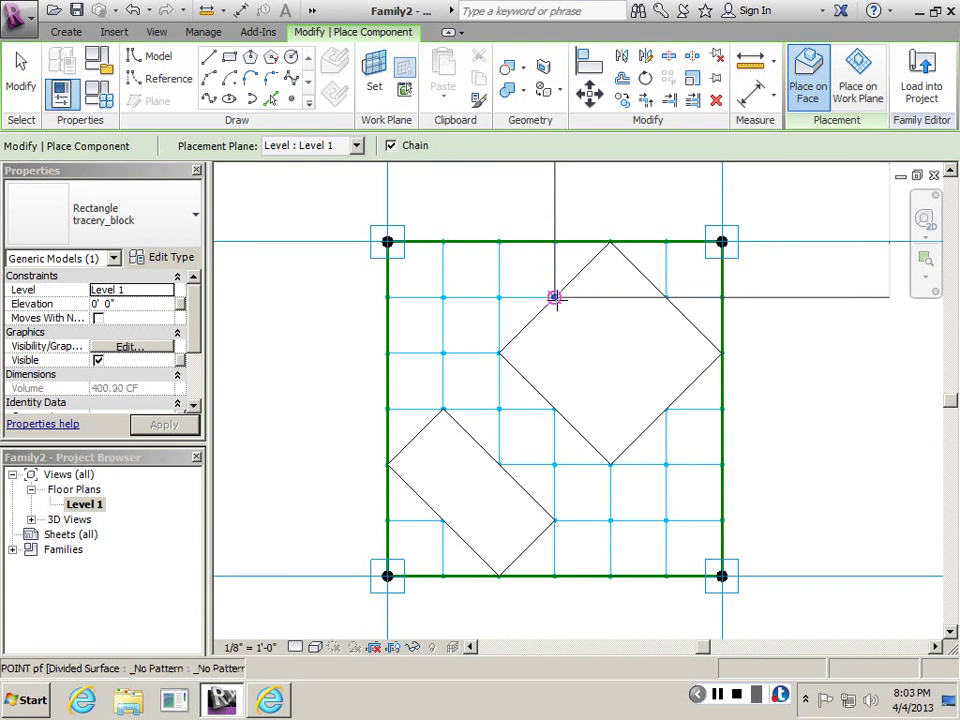
pyautogui.click(498, 241)
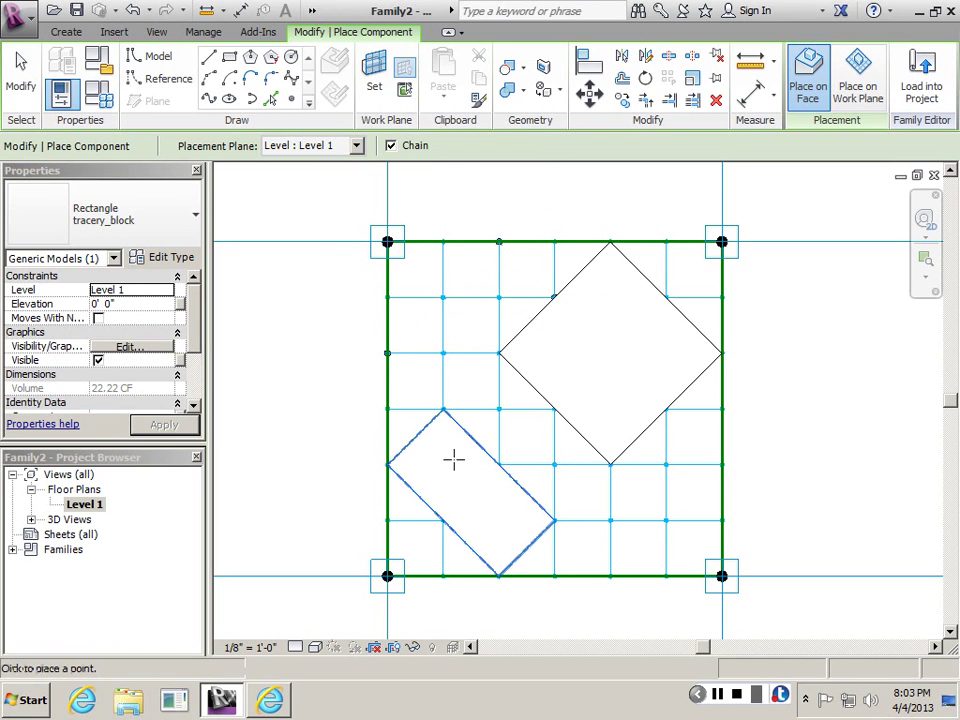
pyautogui.press('Escape')
pyautogui.press('Escape')
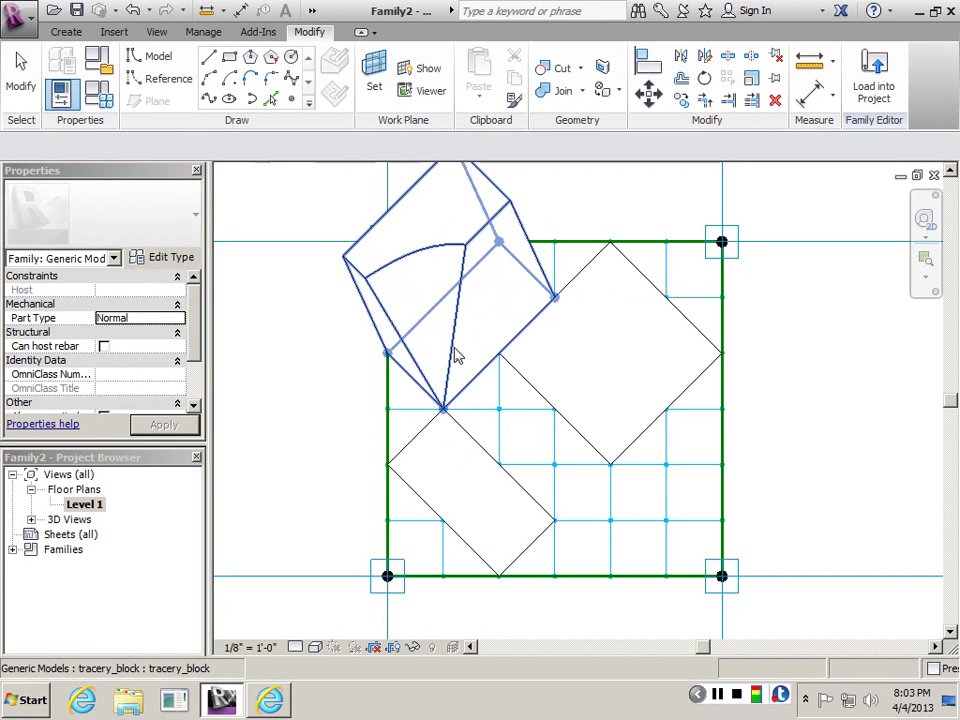
# Step: Delete all the placed tracery_block components from the divided surface
pyautogui.click(518, 352)
pyautogui.press('Delete')
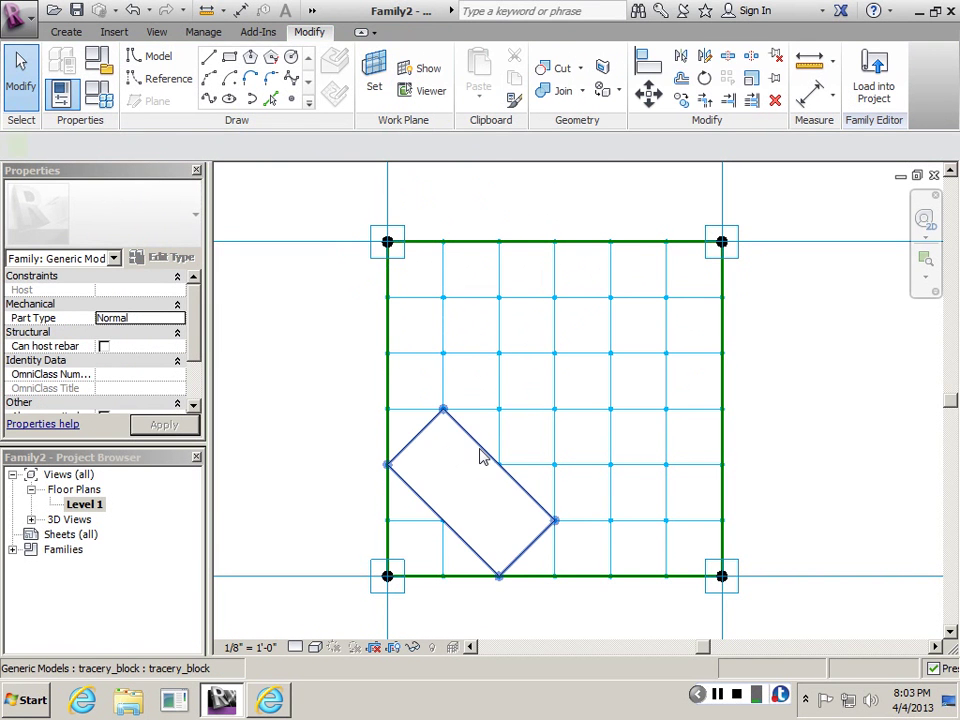
pyautogui.click(476, 455)
pyautogui.click(718, 694)
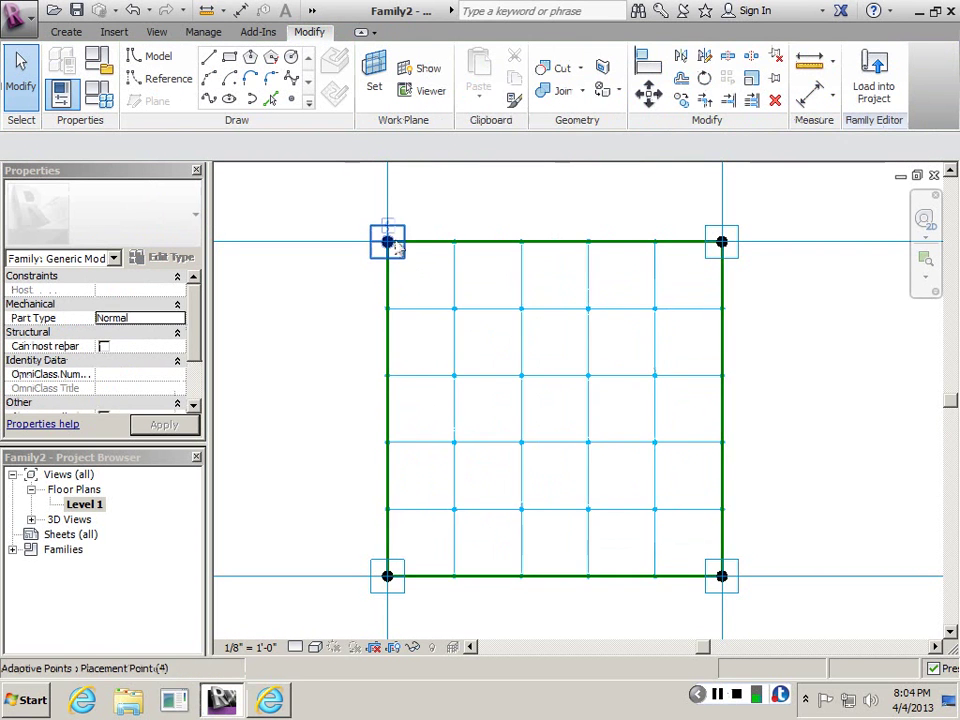
# Step: Place a square tracery_block diagonally on the four nodes around the first interior node by the surface's upper-left corner
pyautogui.moveTo(394, 245); pyautogui.dragTo(356, 247, button='middle')
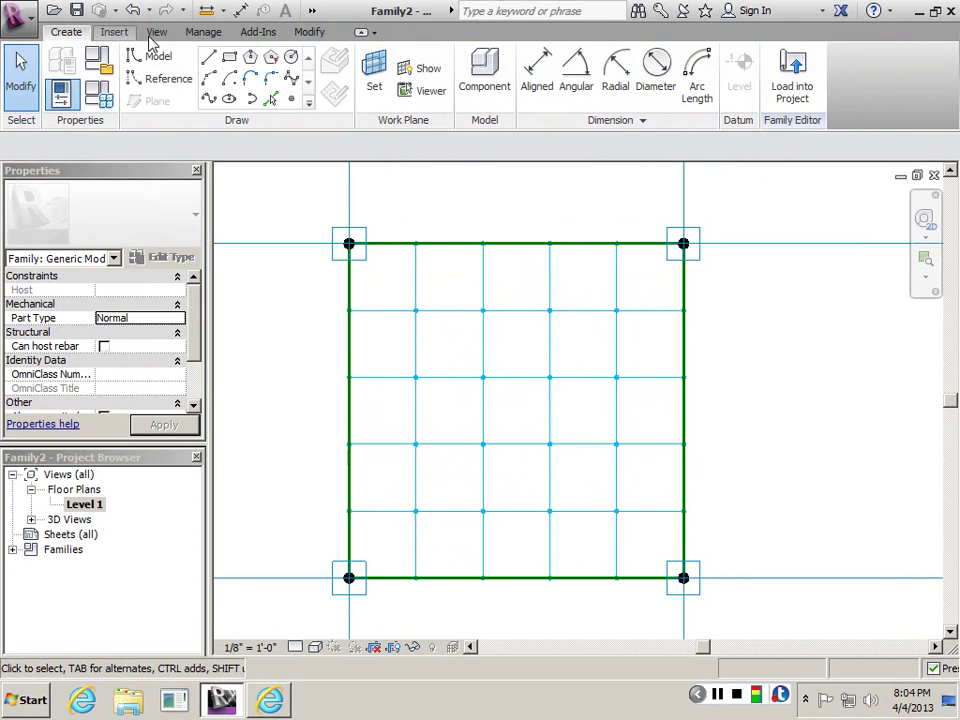
pyautogui.click(435, 84)
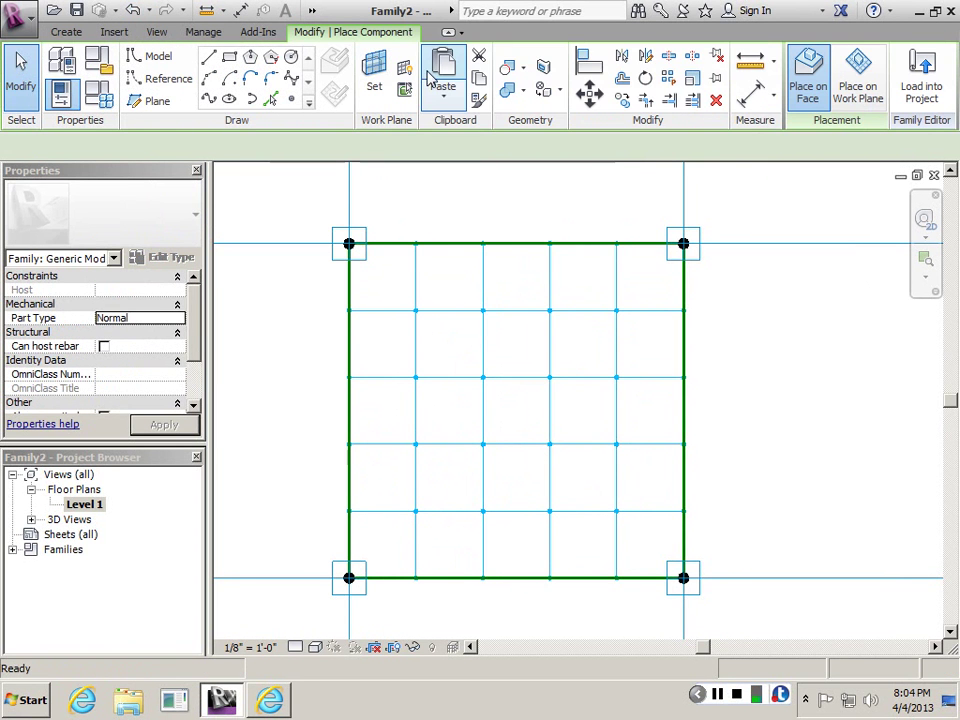
pyautogui.click(350, 311)
pyautogui.click(416, 378)
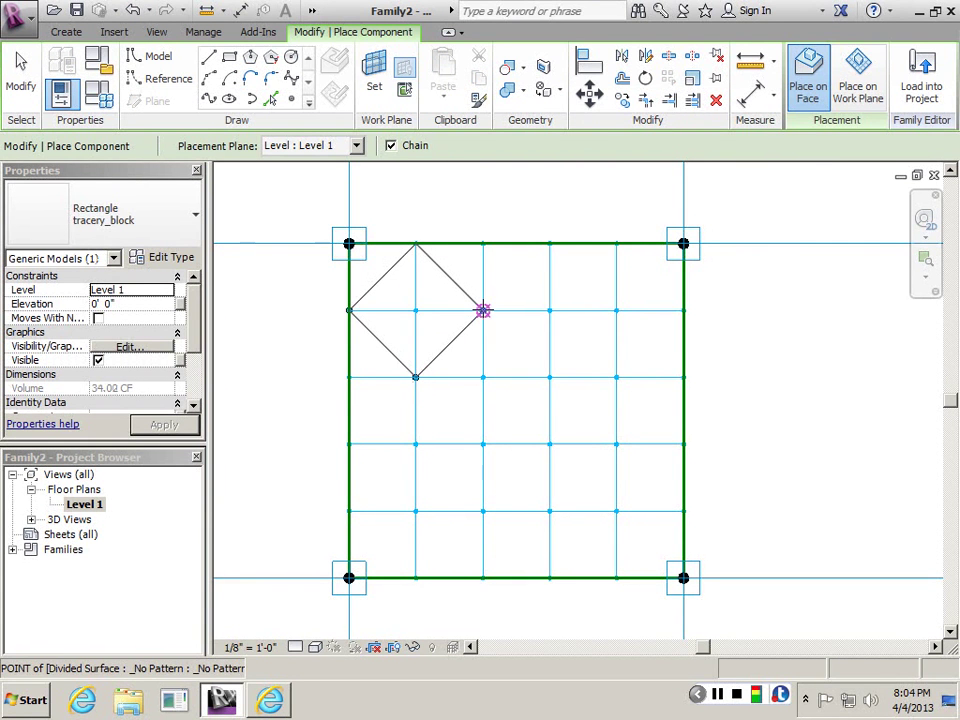
pyautogui.click(483, 311)
pyautogui.click(416, 243)
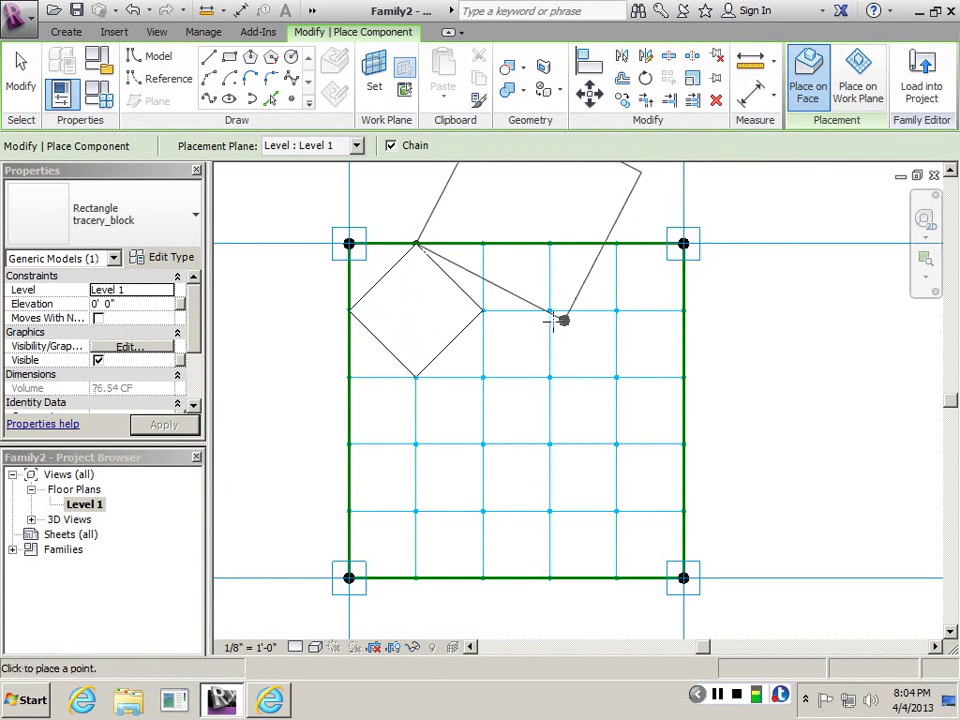
# Step: Place a rectangular tracery_block from the square block's right corner, spanning diagonally between the surface's top and right edges
pyautogui.click(483, 311)
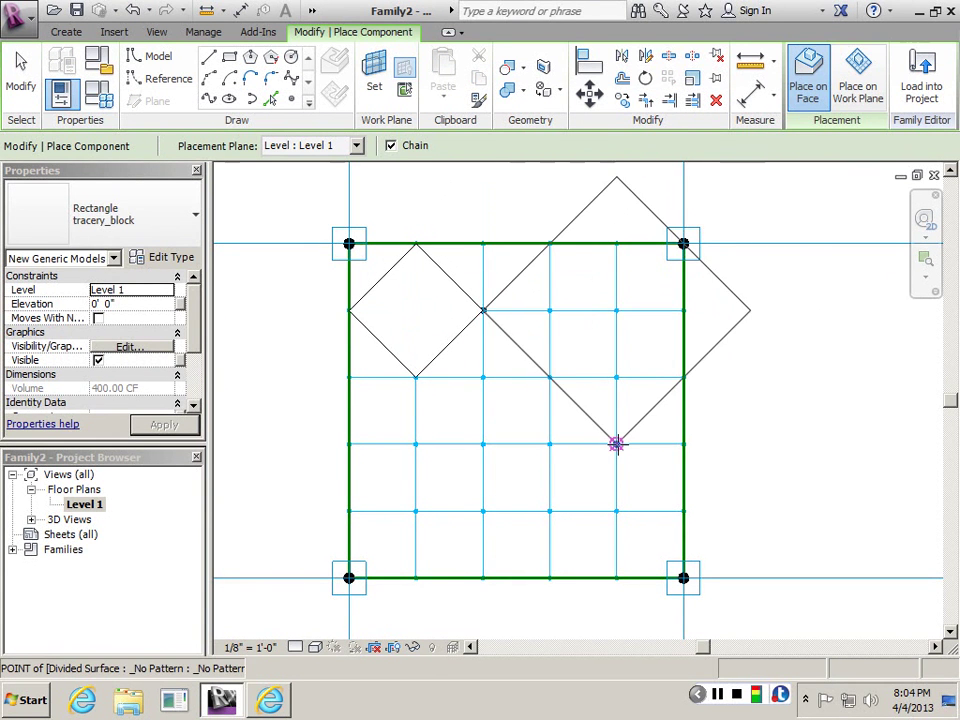
pyautogui.click(616, 443)
pyautogui.click(683, 377)
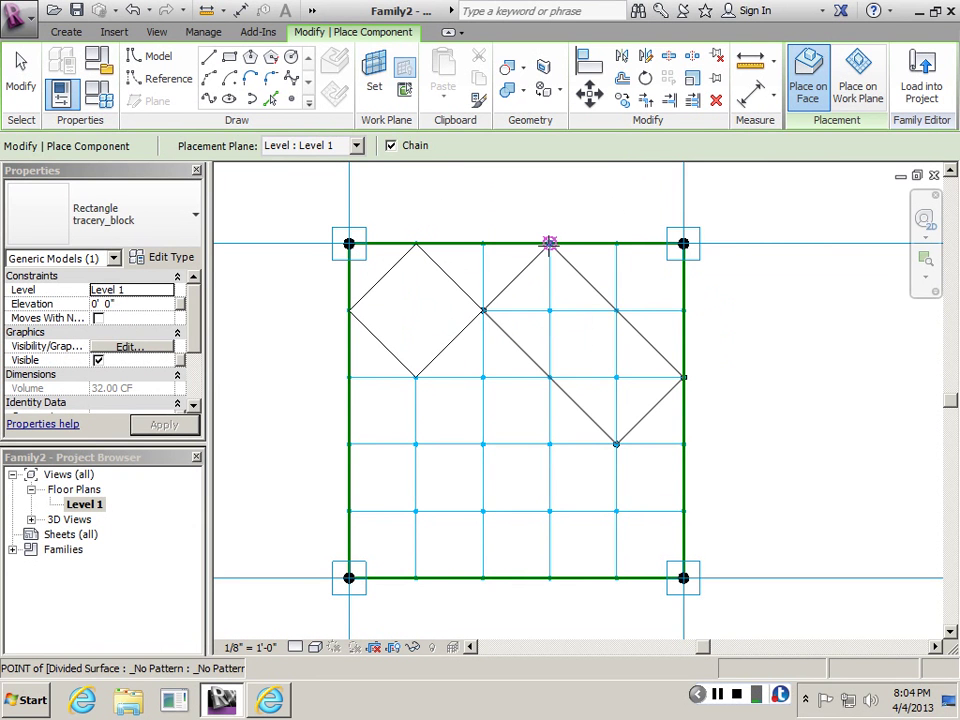
pyautogui.click(549, 243)
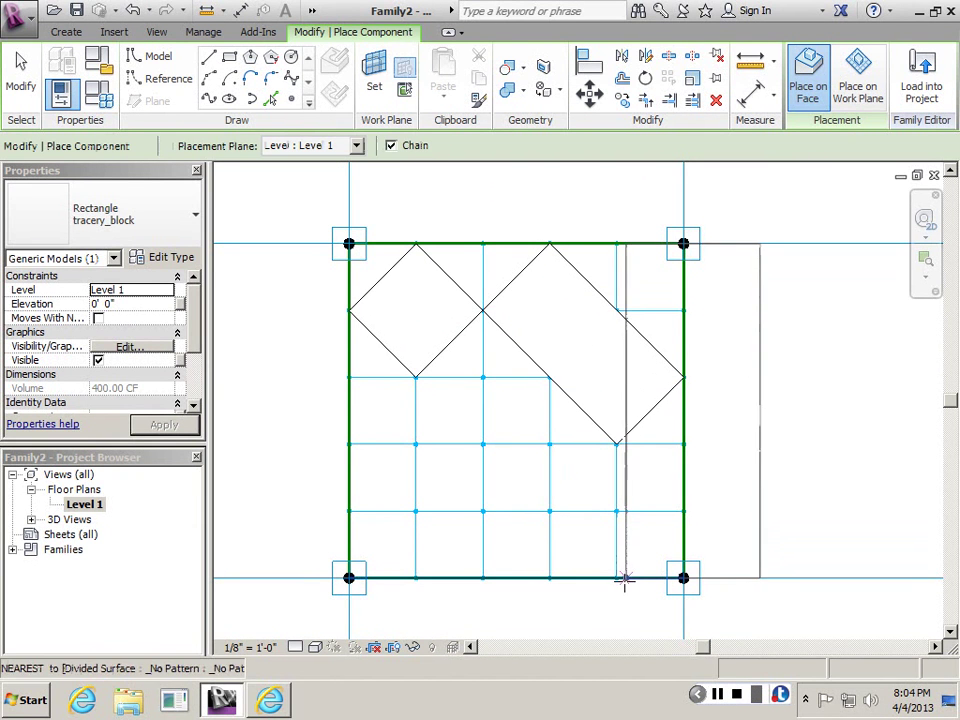
# Step: Try to place a square tracery_block near the surface's lower-right corner, below the rectangular block, and end the placement
pyautogui.click(549, 511)
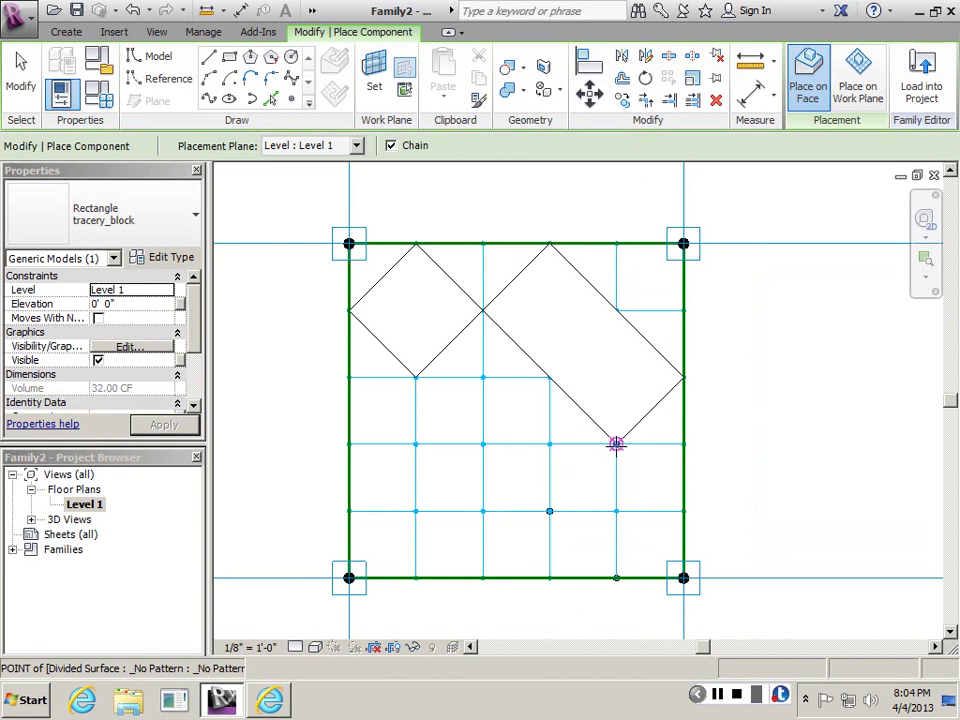
pyautogui.click(616, 577)
pyautogui.press('Escape')
pyautogui.press('Escape')
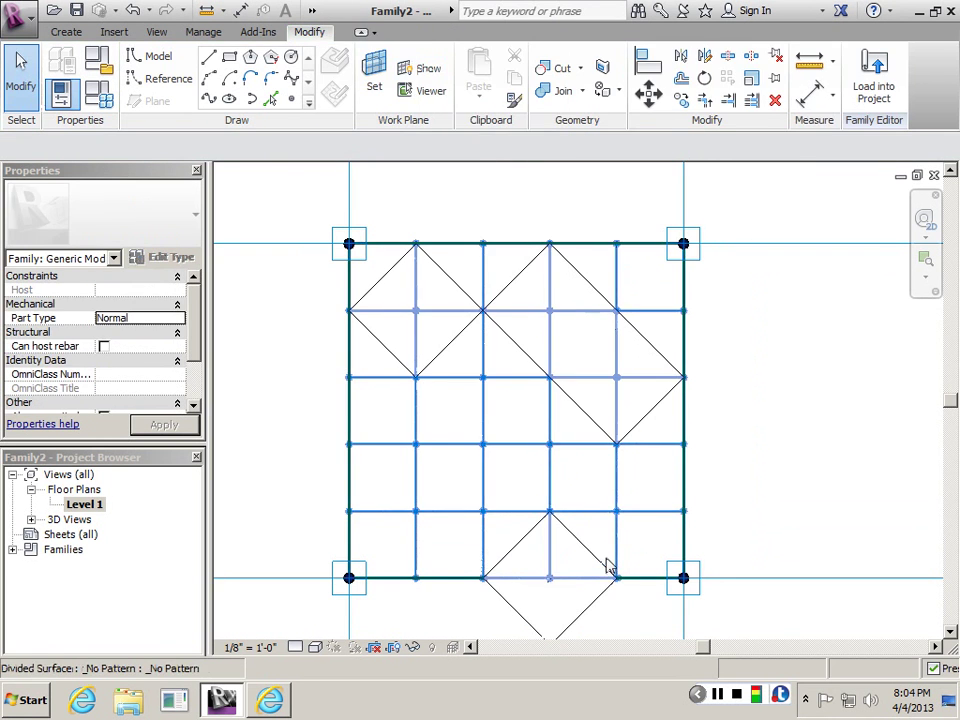
# Step: Delete the misplaced tracery_block that straddles the surface's bottom edge
pyautogui.click(606, 565)
pyautogui.click(567, 645)
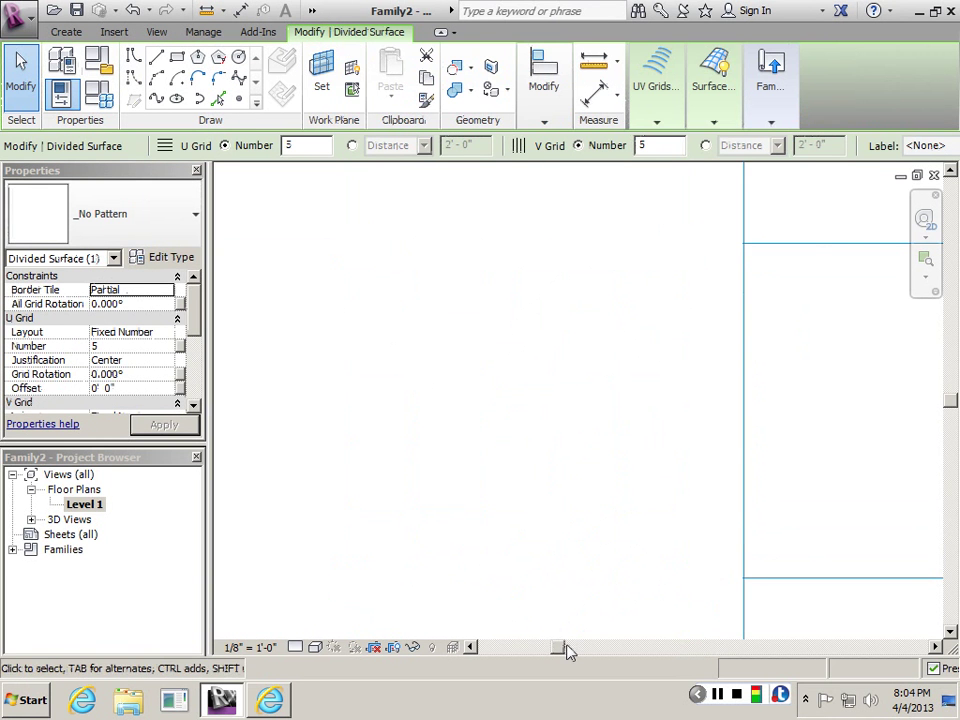
pyautogui.moveTo(566, 645); pyautogui.dragTo(682, 628)
pyautogui.click(695, 602)
pyautogui.press('Delete')
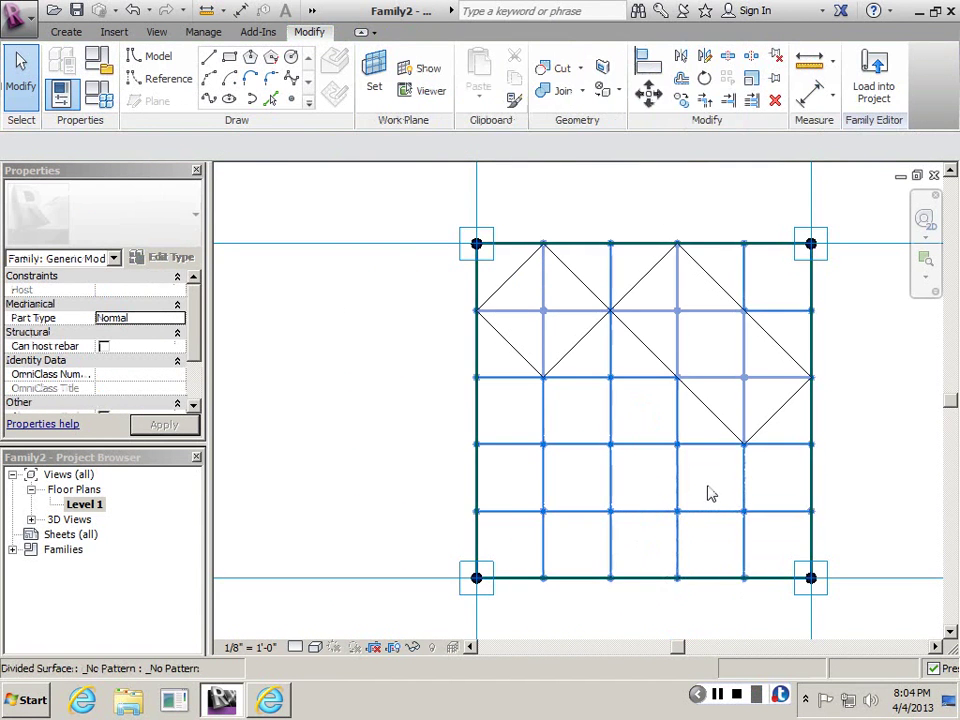
# Step: Place a square tracery_block on the four nodes by the surface's lower-right corner, meeting the rectangular block's lowest corner
pyautogui.moveTo(708, 487); pyautogui.dragTo(604, 459, button='middle')
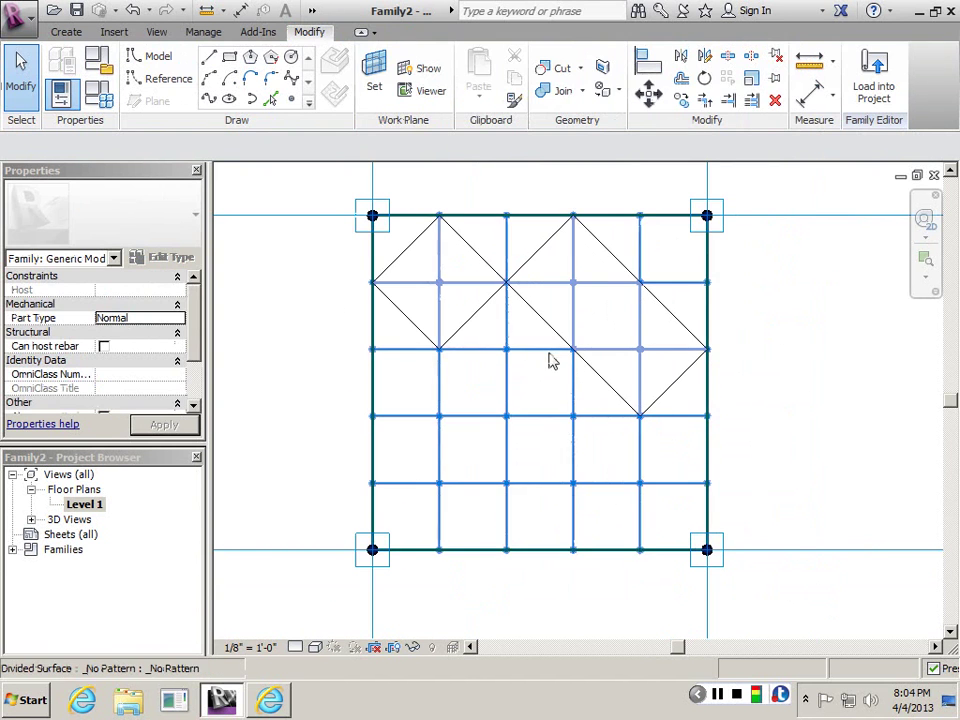
pyautogui.click(474, 330)
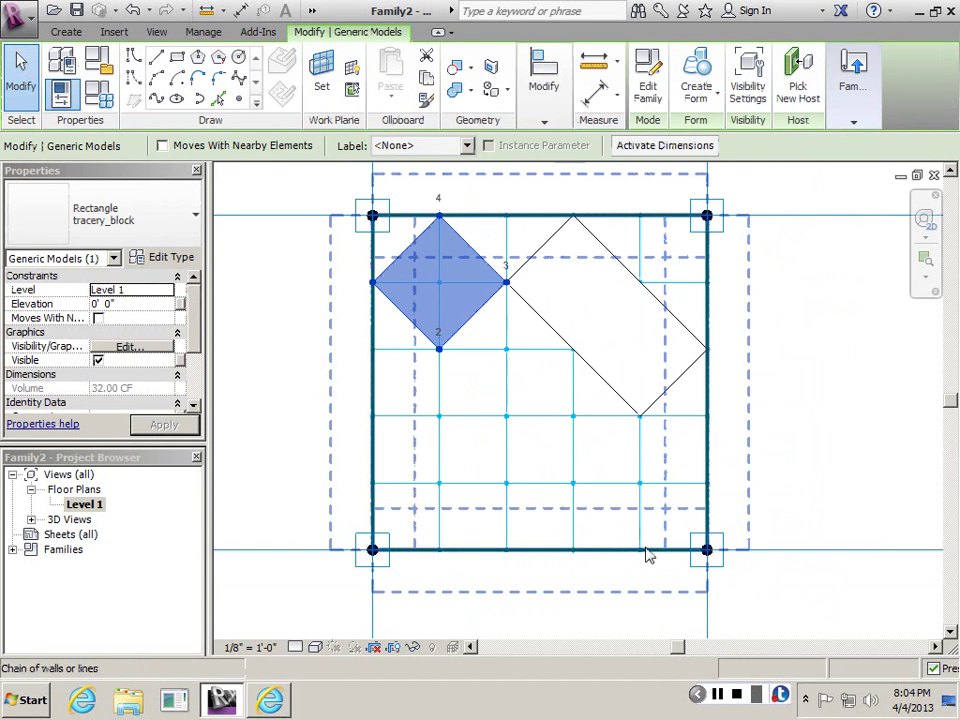
pyautogui.click(26, 72)
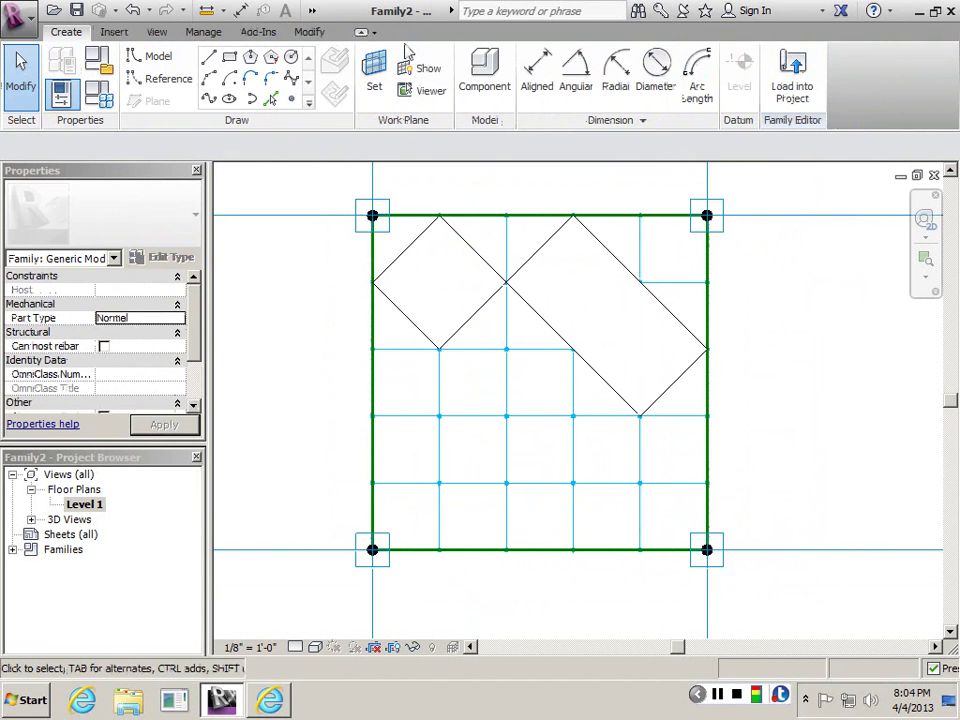
pyautogui.click(484, 68)
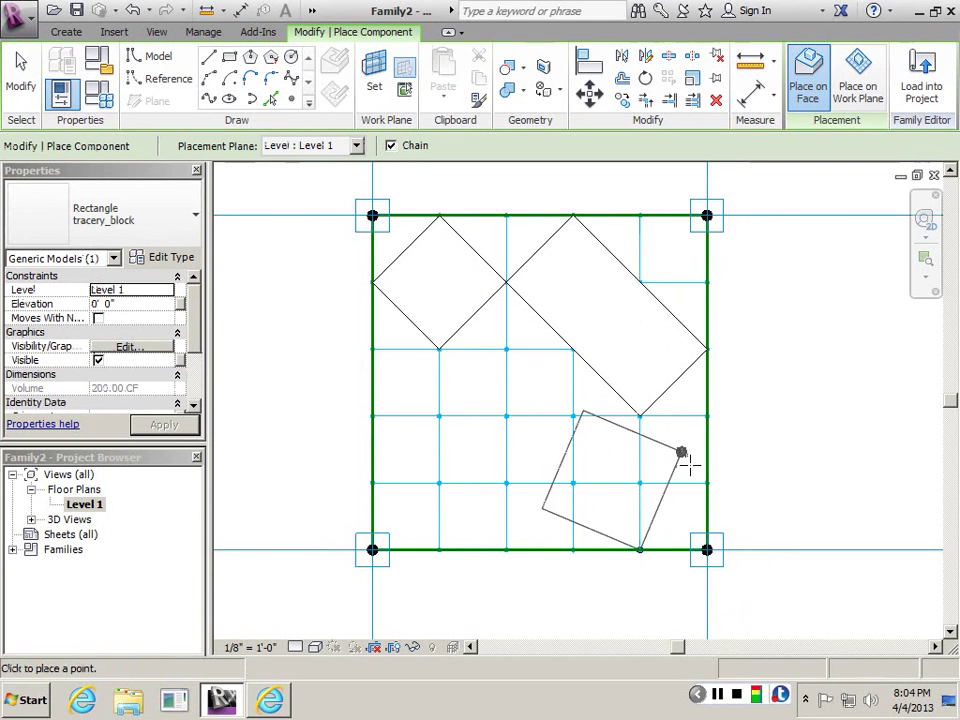
pyautogui.click(640, 414)
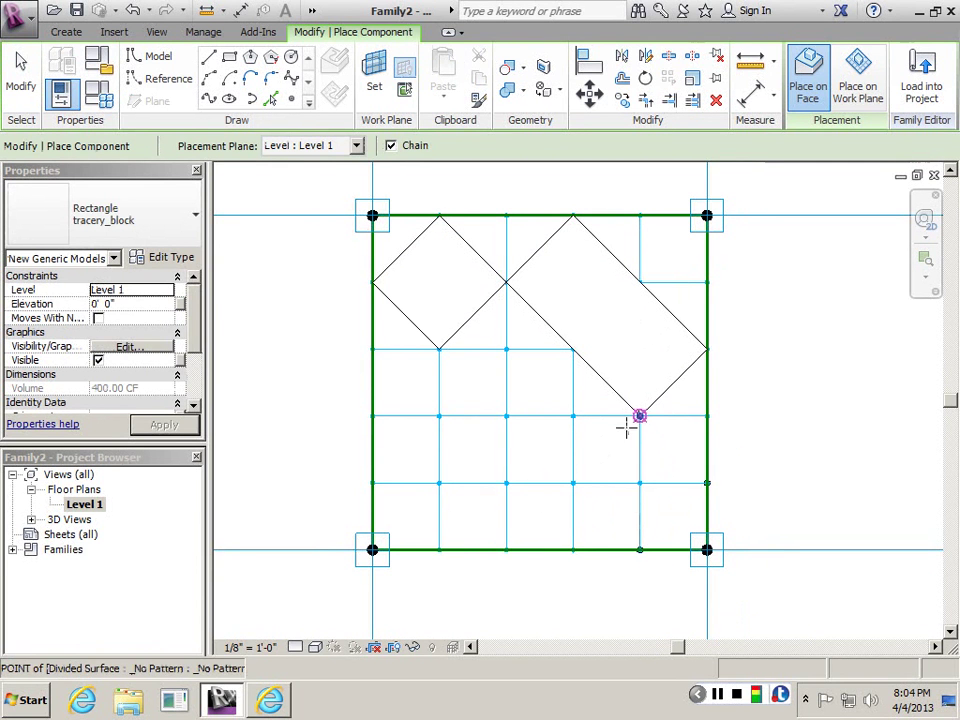
pyautogui.click(638, 547)
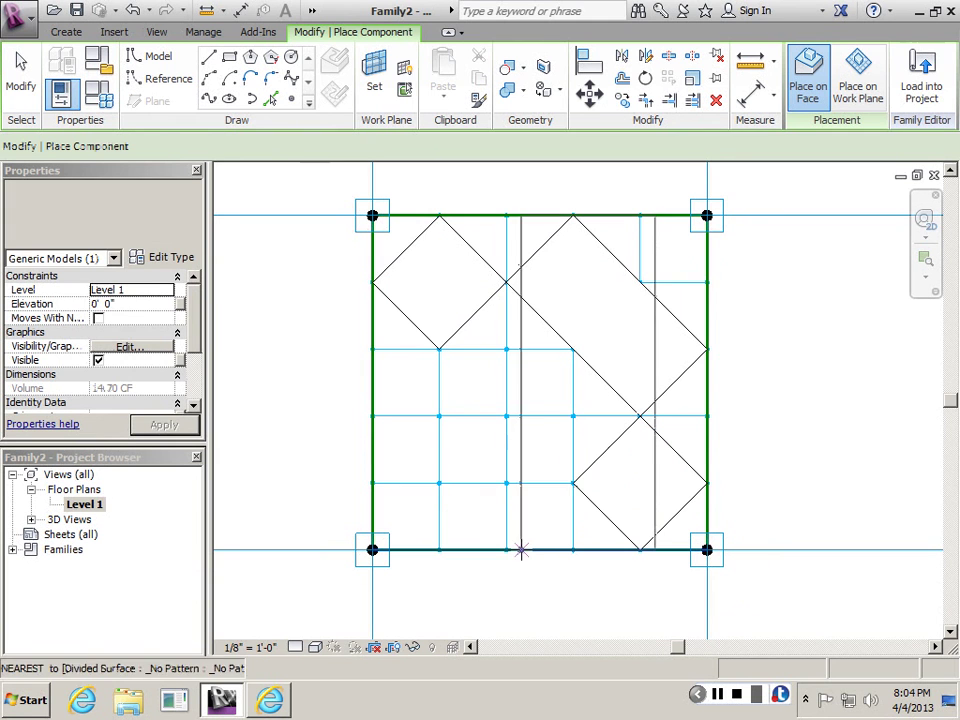
# Step: Place a rectangular tracery_block from the surface's bottom edge to its left edge, touching a corner of each square block
pyautogui.click(571, 483)
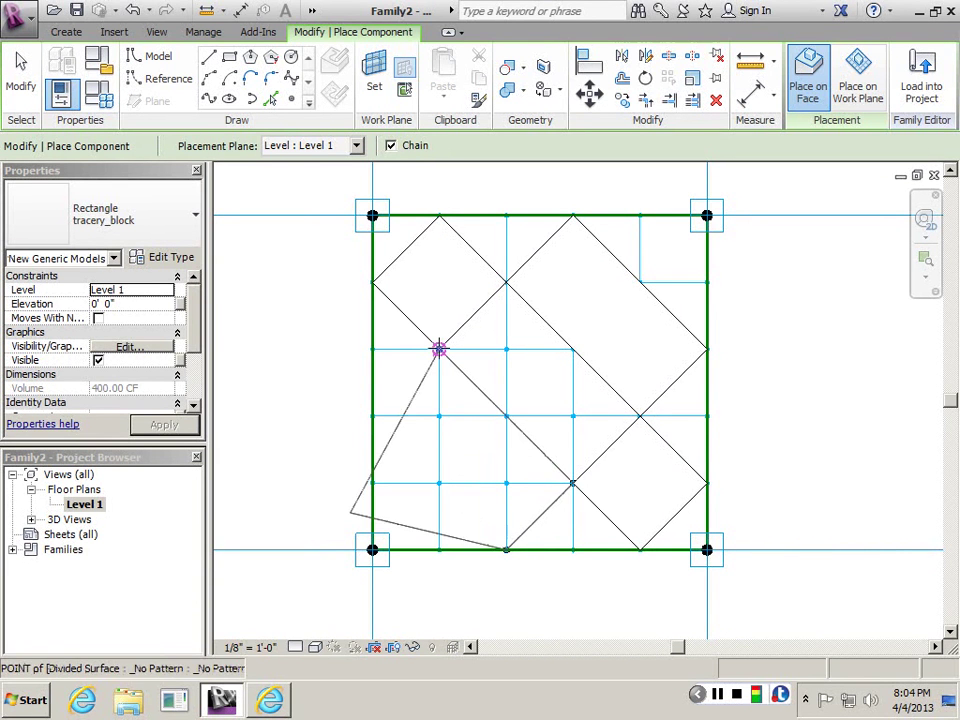
pyautogui.click(439, 349)
pyautogui.click(372, 418)
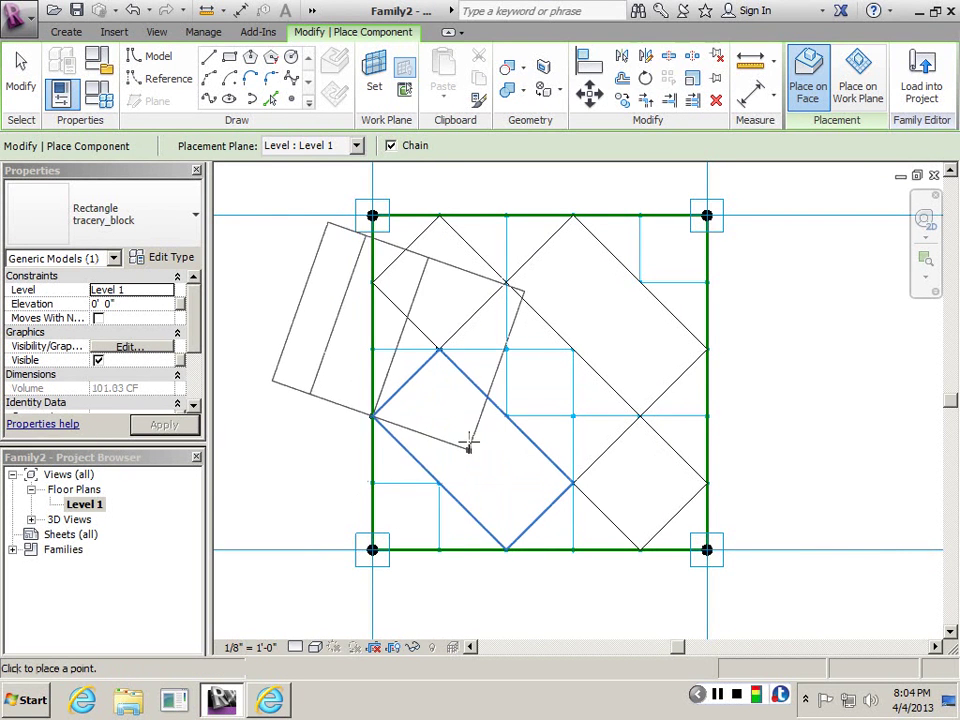
pyautogui.scroll(-4, 469, 445)
pyautogui.scroll(3, 430, 452)
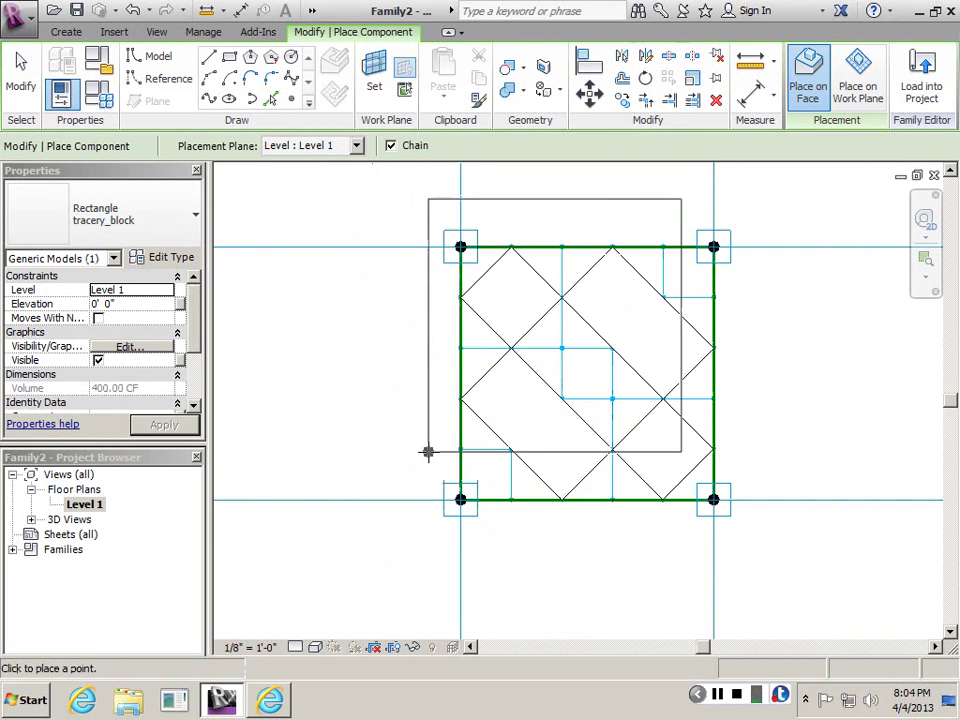
pyautogui.scroll(-1, 634, 450)
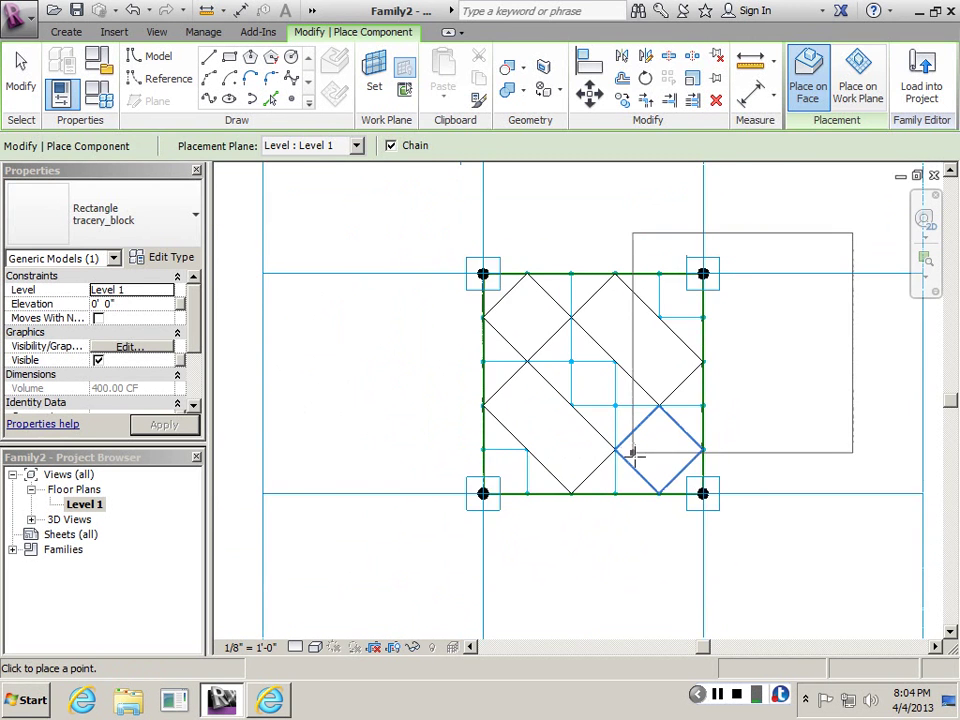
# Step: End the placement and examine how the alternating square and rectangular tracery_blocks meet across the 5 by 5 divided surface
pyautogui.press('Escape')
pyautogui.scroll(4, 640, 453)
pyautogui.scroll(-4, 630, 455)
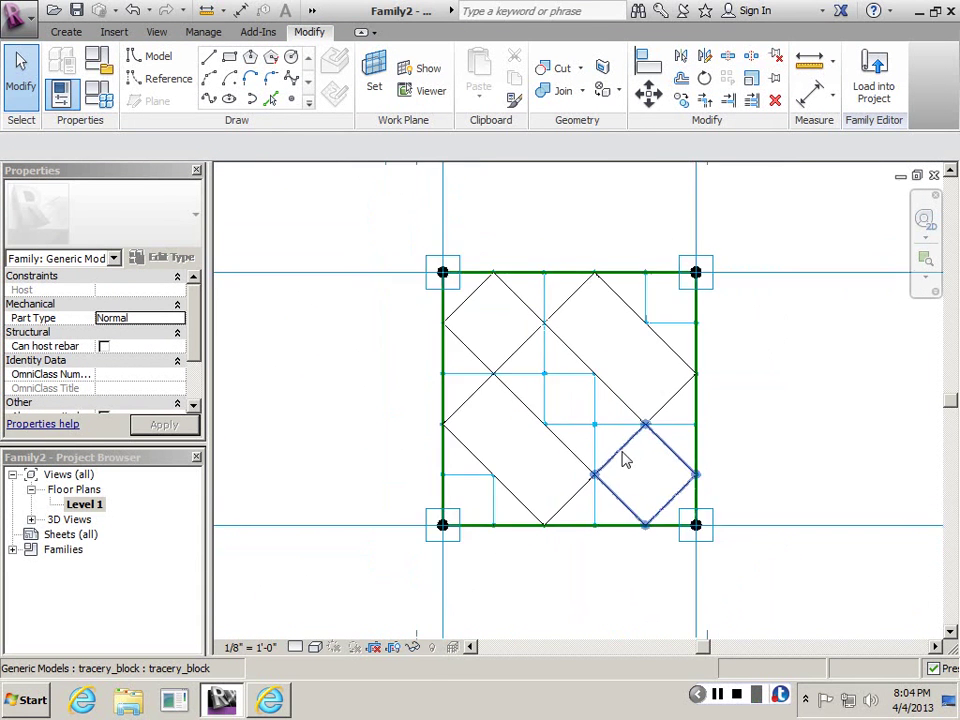
pyautogui.click(591, 388)
pyautogui.scroll(2, 594, 390)
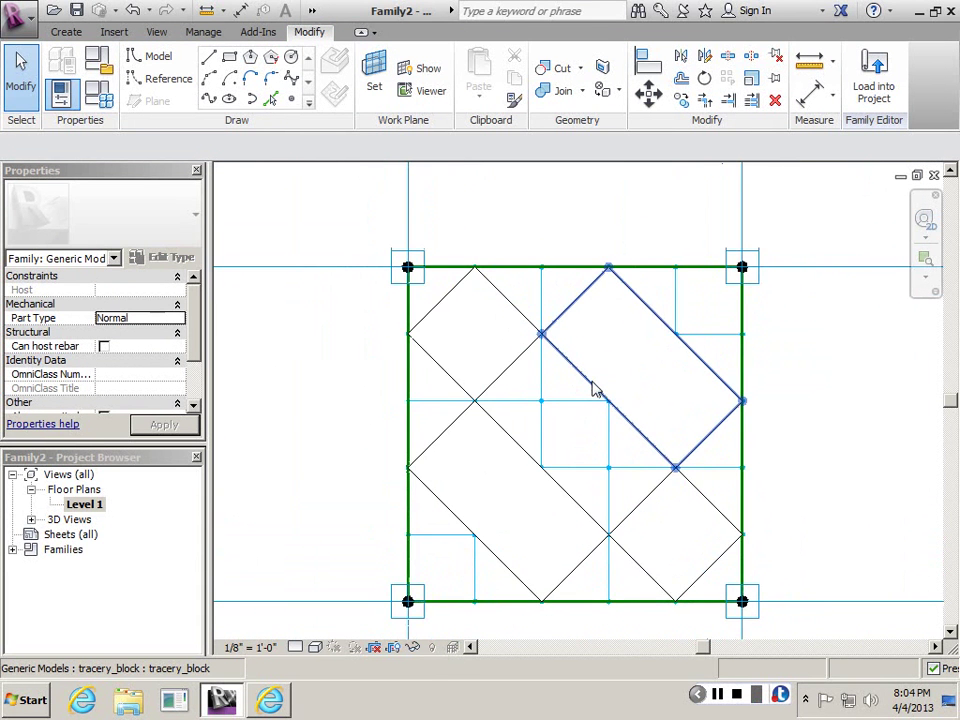
pyautogui.scroll(-2, 600, 450)
pyautogui.click(631, 506)
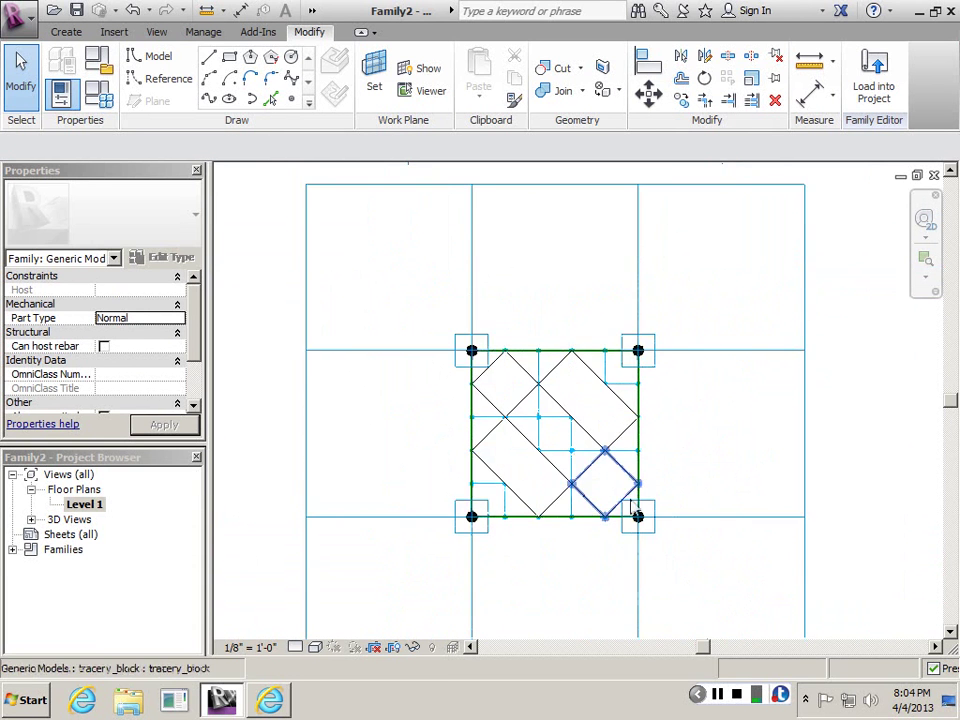
pyautogui.scroll(-2, 564, 530)
pyautogui.scroll(2, 557, 493)
pyautogui.press('Tab')
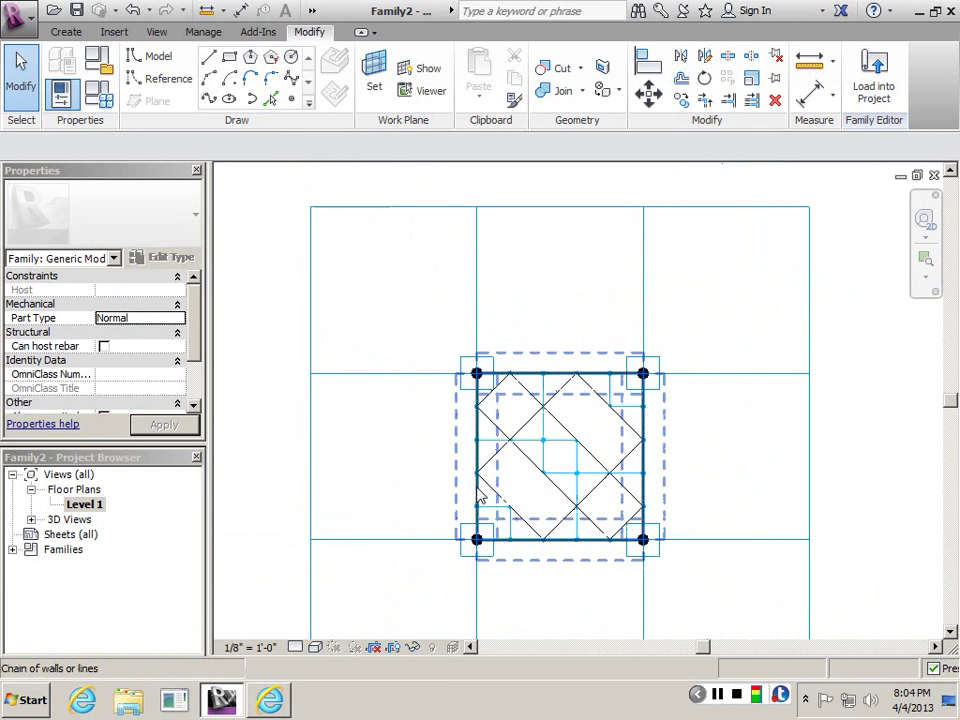
pyautogui.click(448, 403)
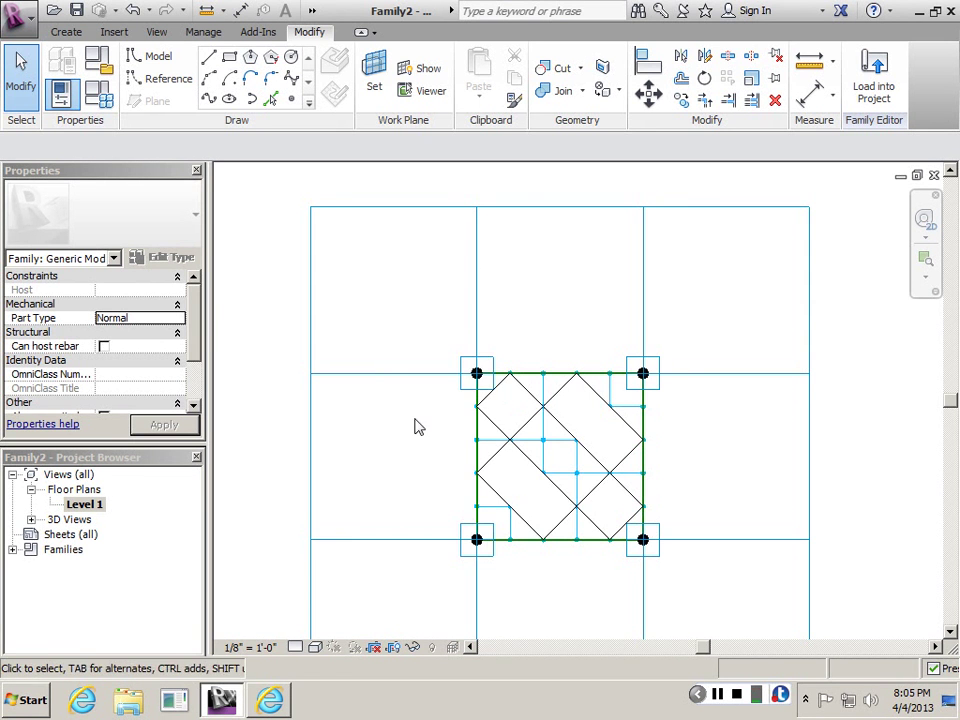
# Step: Undo all the tracery_block placements until the divided surface is empty
pyautogui.scroll(2, 511, 448)
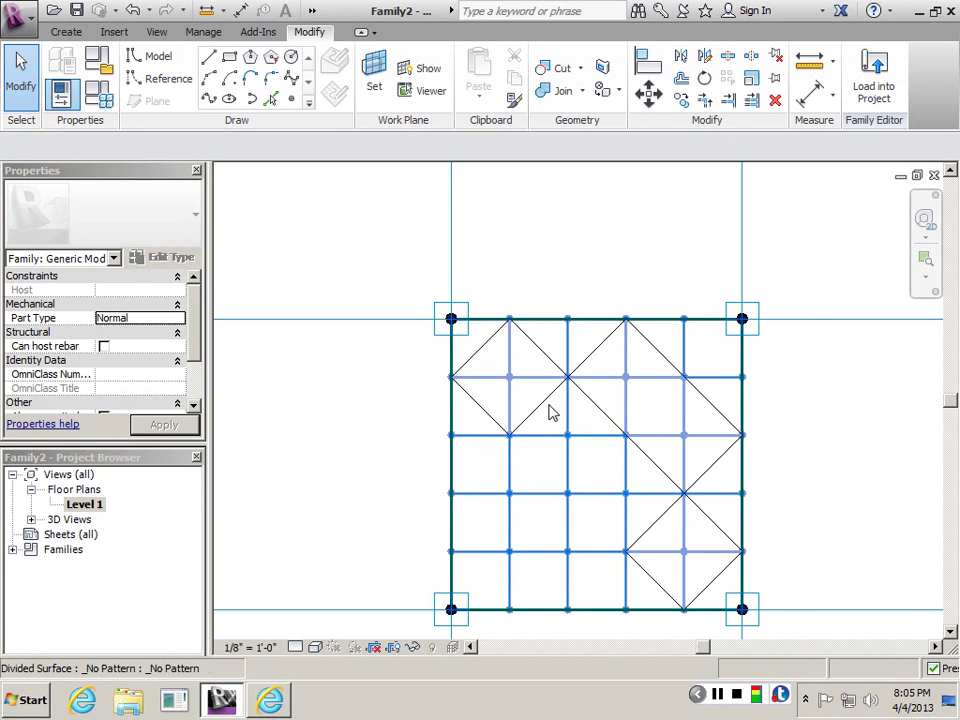
pyautogui.hotkey('ctrl', 'z')
pyautogui.hotkey('ctrl', 'z')
pyautogui.hotkey('ctrl', 'z')
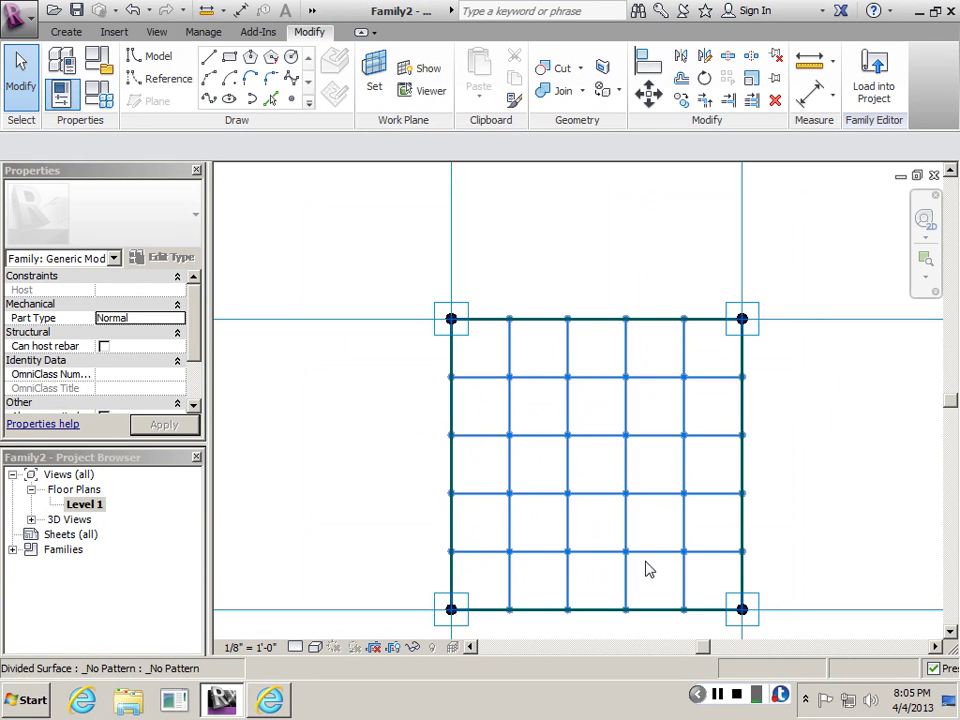
pyautogui.scroll(5, 598, 122)
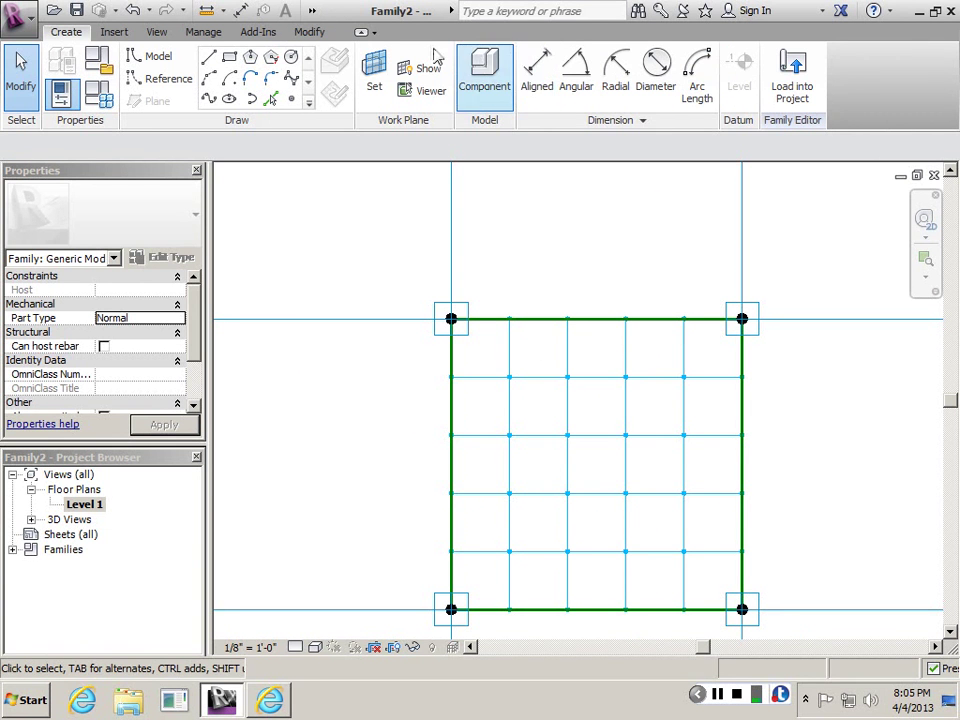
pyautogui.click(484, 72)
pyautogui.press('Escape')
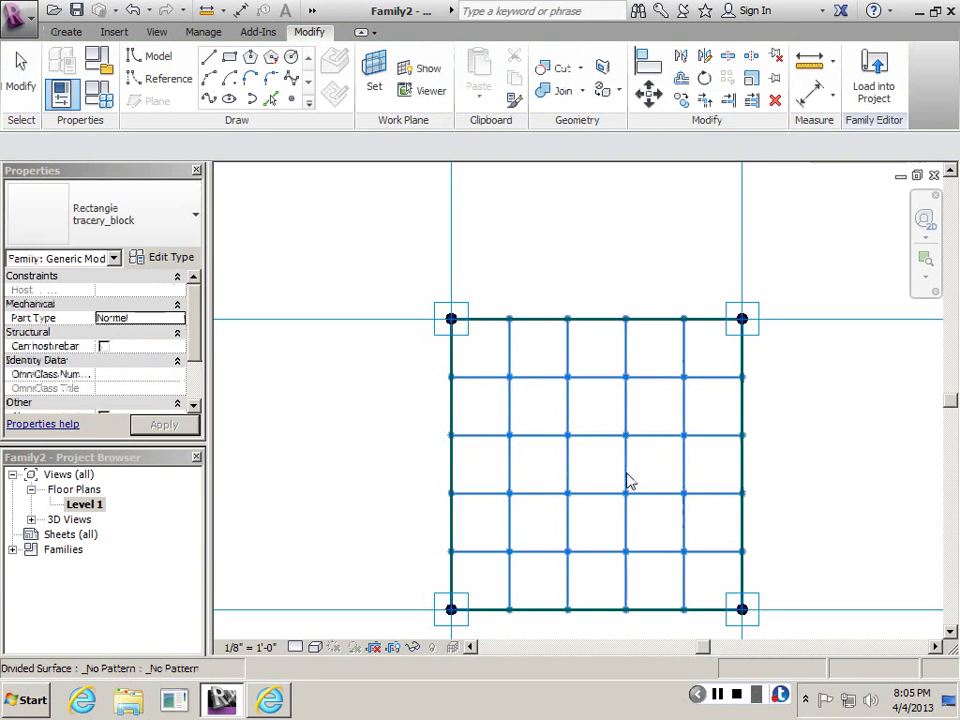
# Step: Set both the U grid and the V grid of the divided surface to 6 divisions
pyautogui.click(649, 321)
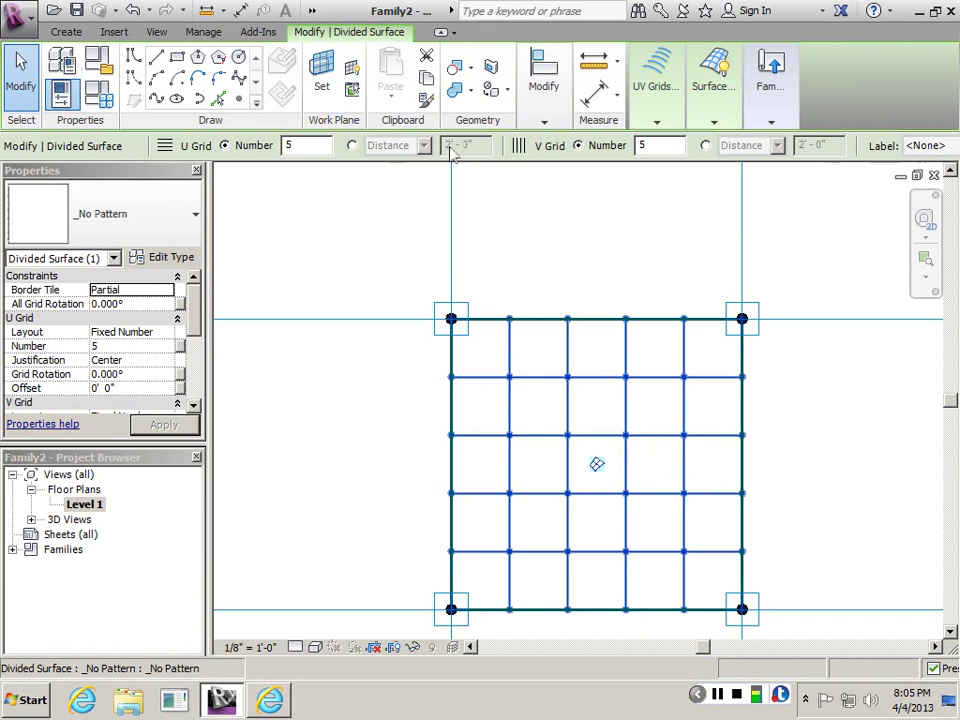
pyautogui.moveTo(303, 146); pyautogui.dragTo(244, 145)
pyautogui.write('6')
pyautogui.press('Return')
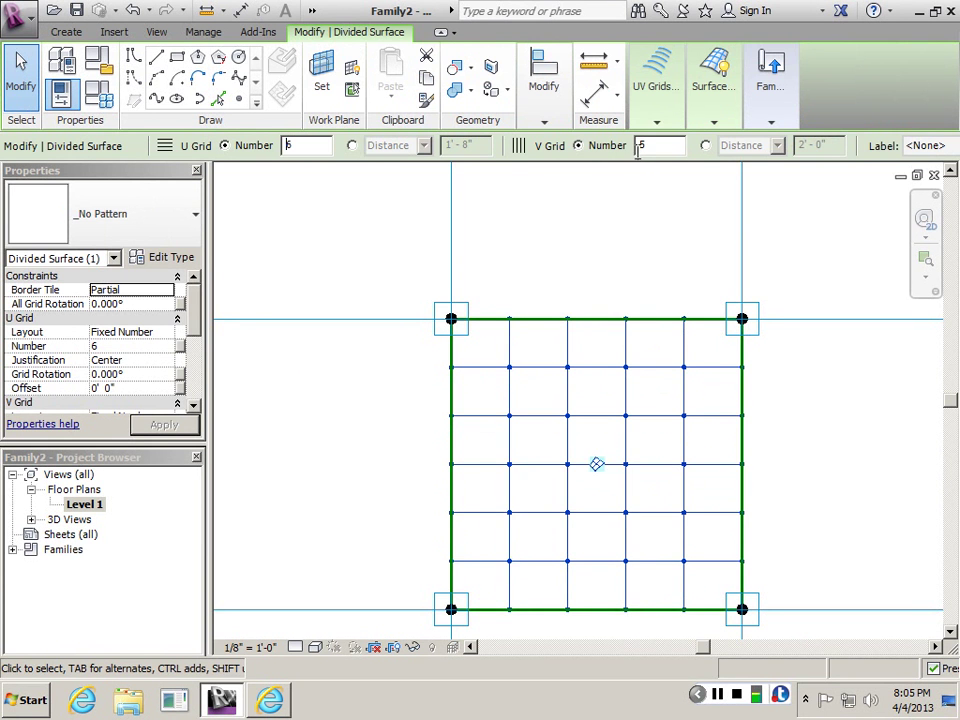
pyautogui.write('6')
pyautogui.press('Return')
pyautogui.click(540, 228)
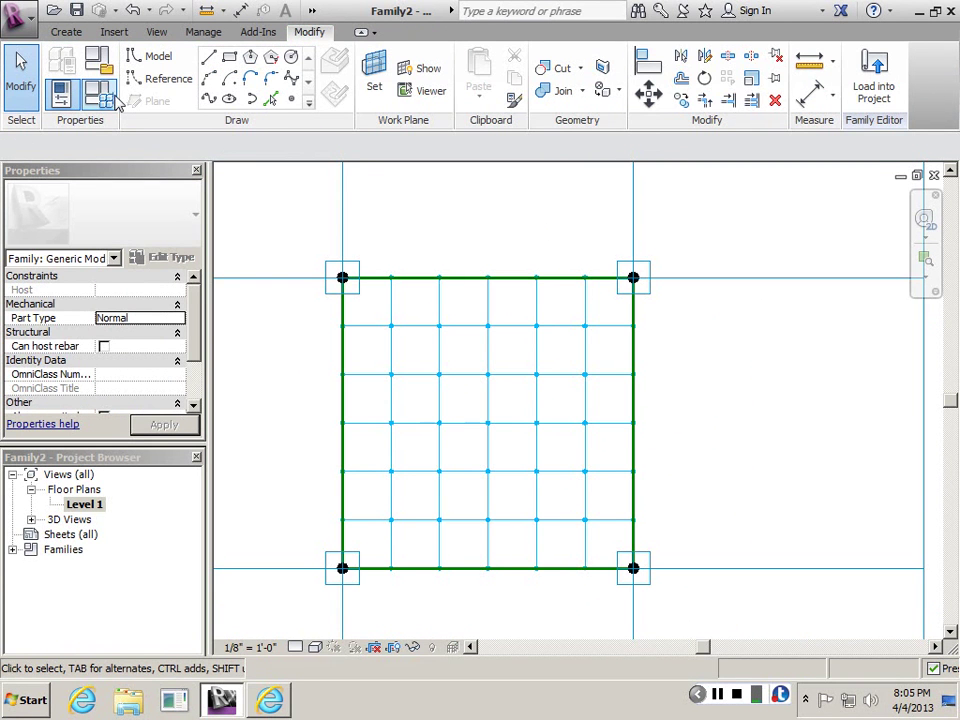
# Step: Place a tilted square tracery_block on four nodes by the surface's lower-right corner, touching the bottom and right edges
pyautogui.click(67, 33)
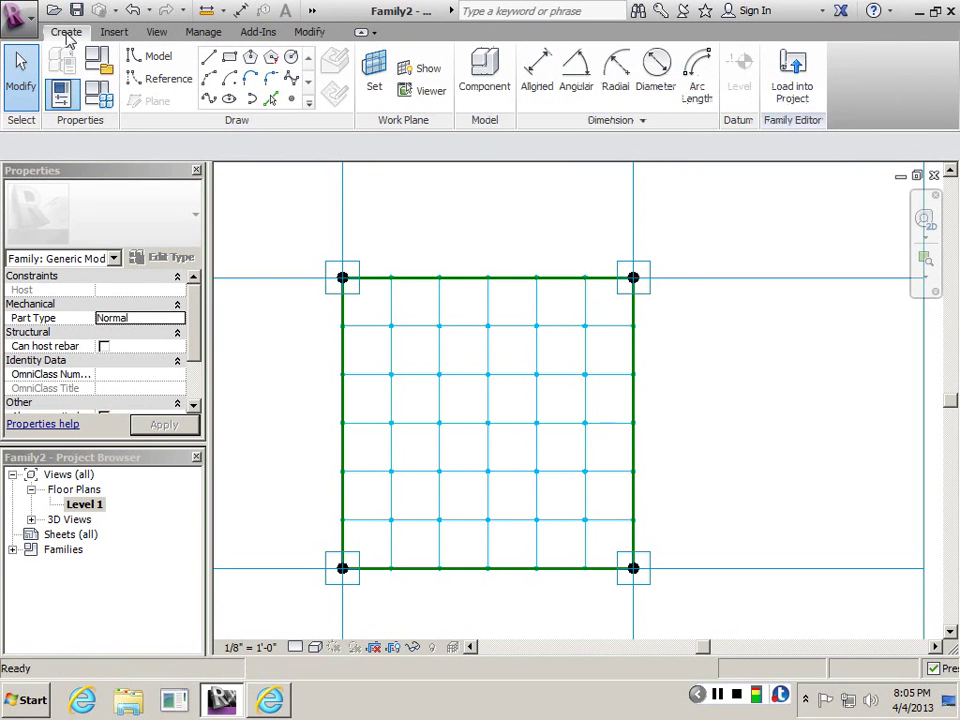
pyautogui.click(779, 65)
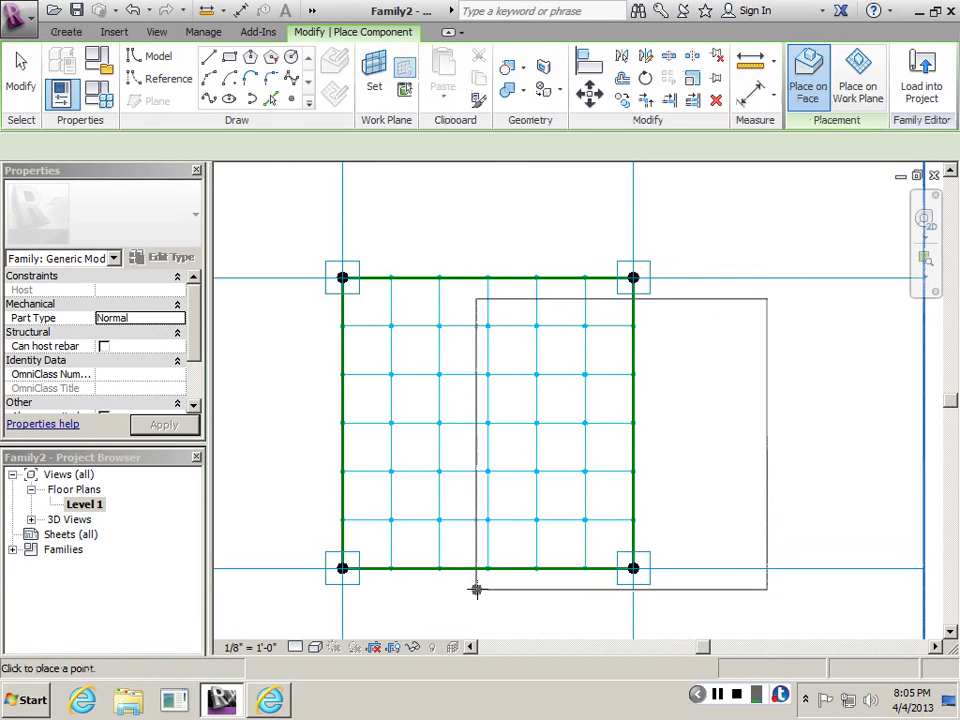
pyautogui.scroll(1, 579, 531)
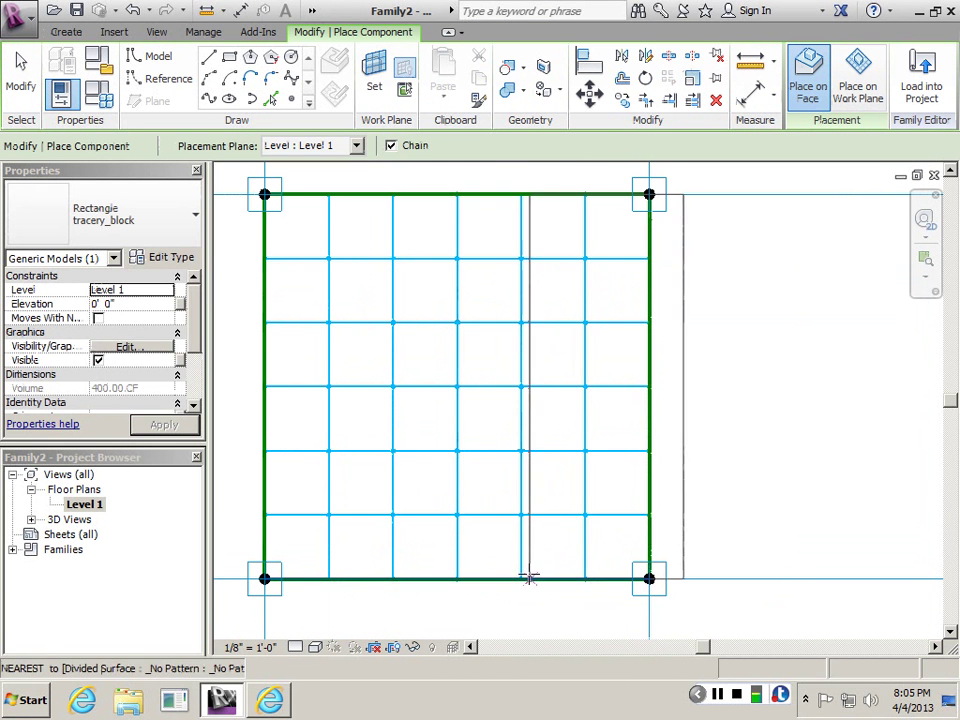
pyautogui.click(649, 451)
pyautogui.click(520, 385)
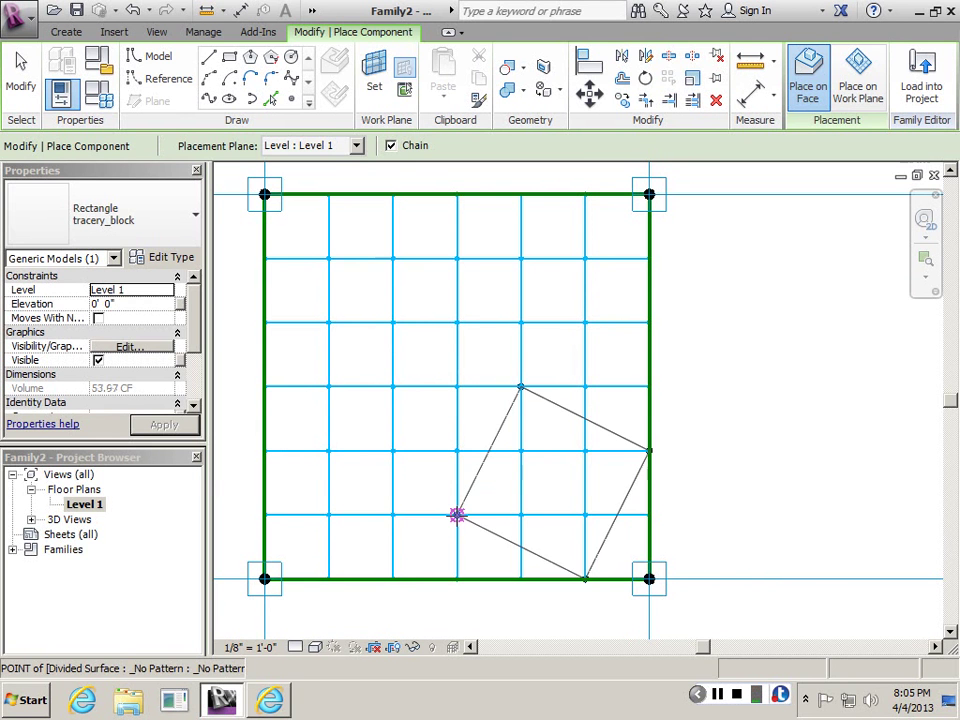
pyautogui.click(456, 514)
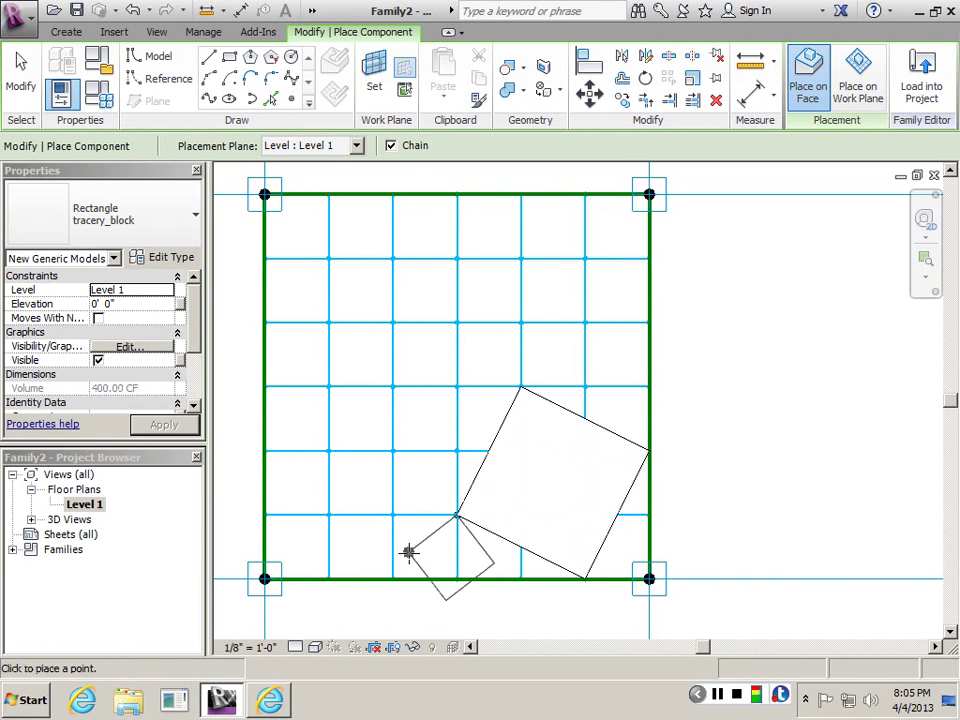
# Step: Place a rectangular tracery_block from the surface's bottom edge to its left edge, sharing the square block's leftmost corner node
pyautogui.click(399, 579)
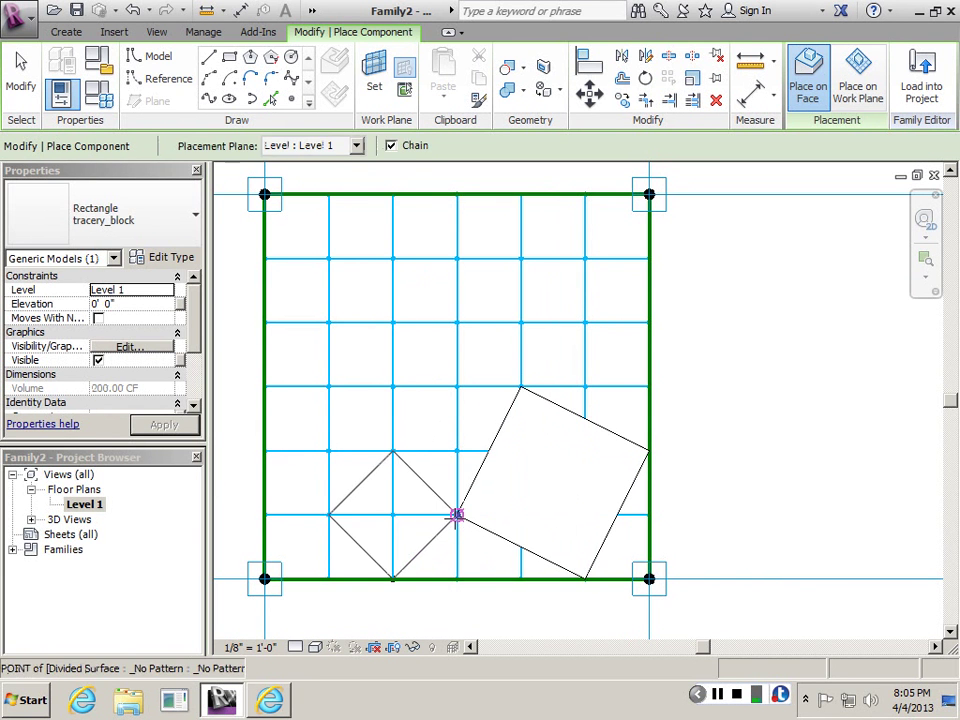
pyautogui.click(456, 514)
pyautogui.click(329, 387)
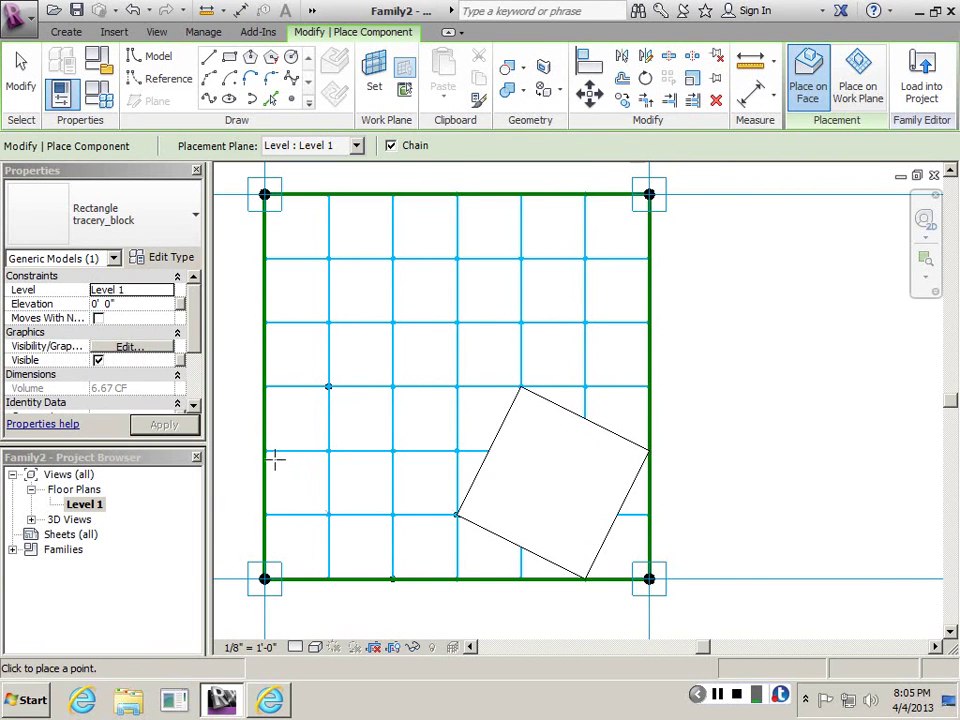
pyautogui.click(264, 450)
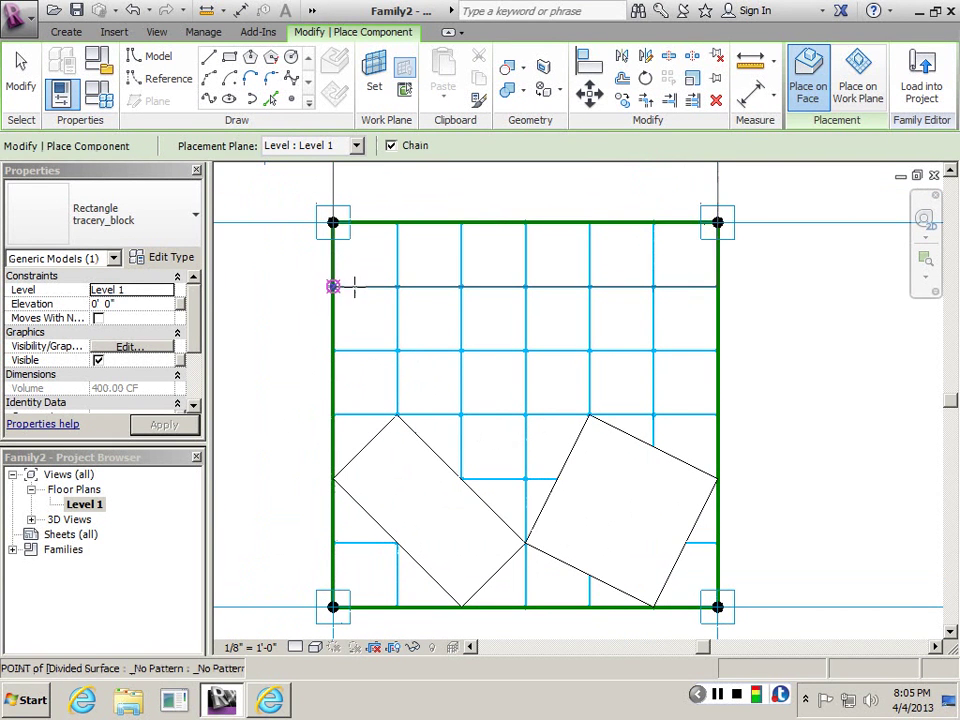
# Step: Place a rectangular tracery_block by the surface's upper-right corner, starting from the square block's top corner node
pyautogui.click(589, 414)
pyautogui.click(717, 285)
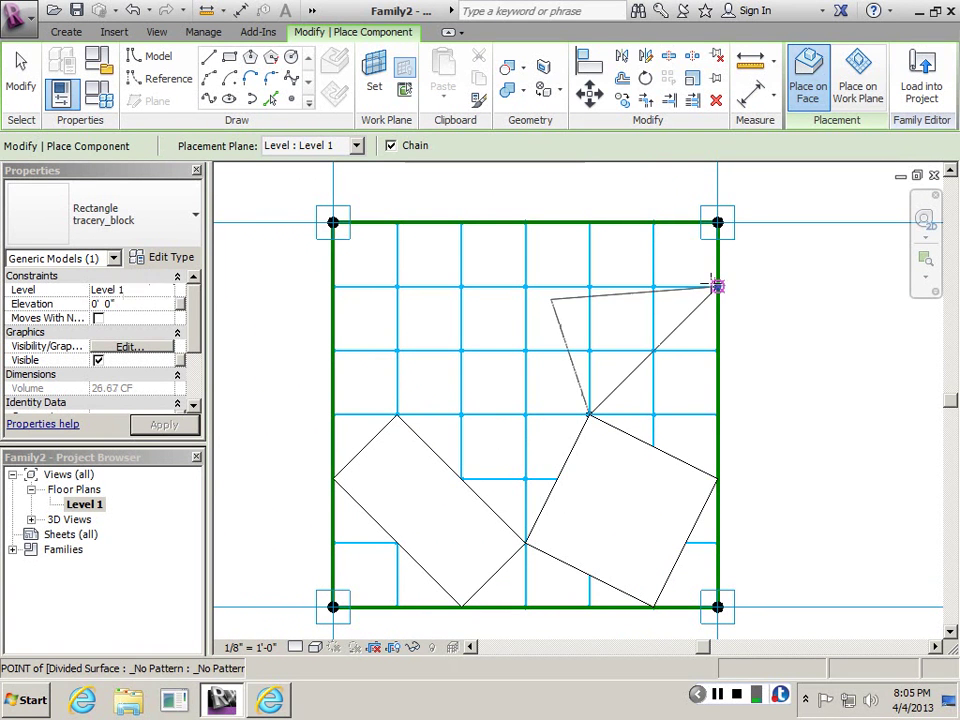
pyautogui.click(463, 347)
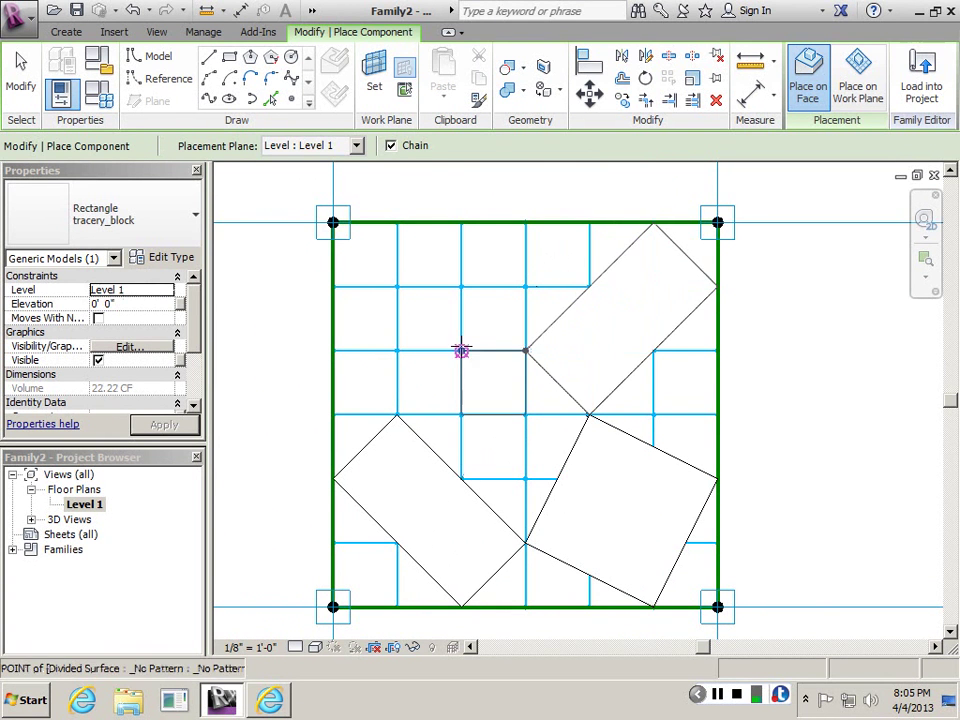
# Step: Try to place a square tracery_block by the surface's upper-left corner, and delete the misplaced result
pyautogui.click(527, 350)
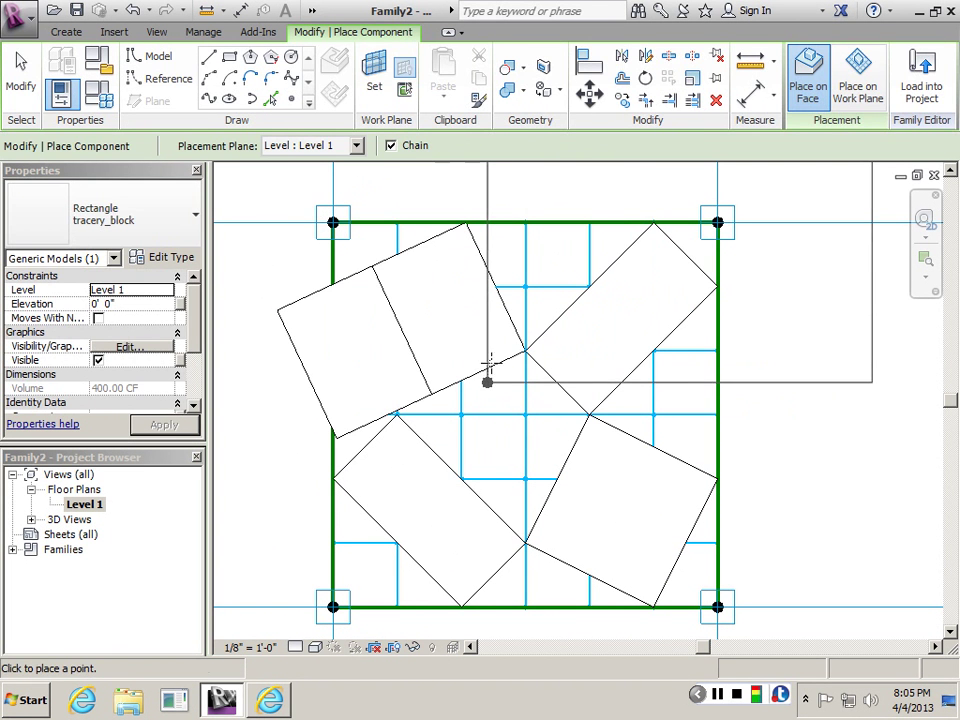
pyautogui.press('Escape')
pyautogui.press('Delete')
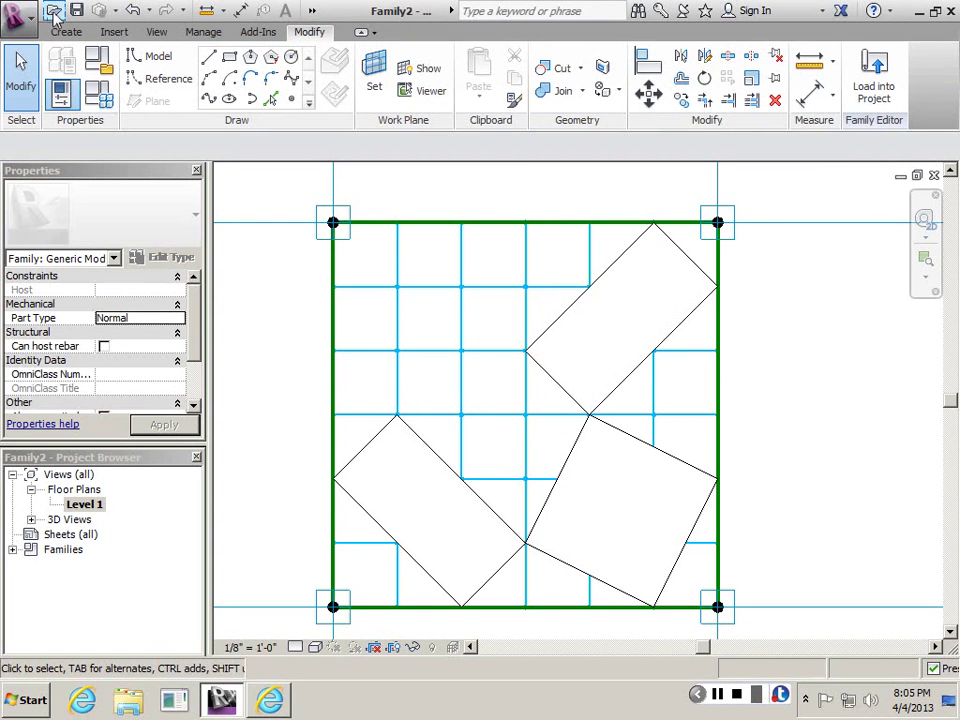
# Step: Place a tilted square tracery_block by the surface's upper-left corner, touching a corner of each rectangular block, and end the placement
pyautogui.click(66, 31)
pyautogui.click(486, 72)
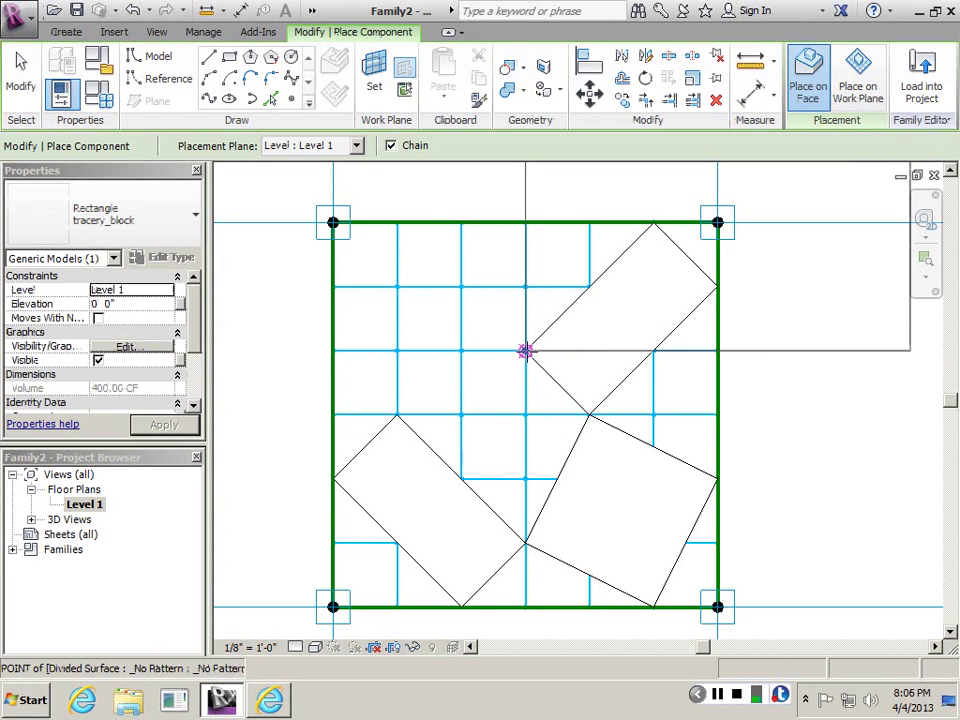
pyautogui.click(463, 223)
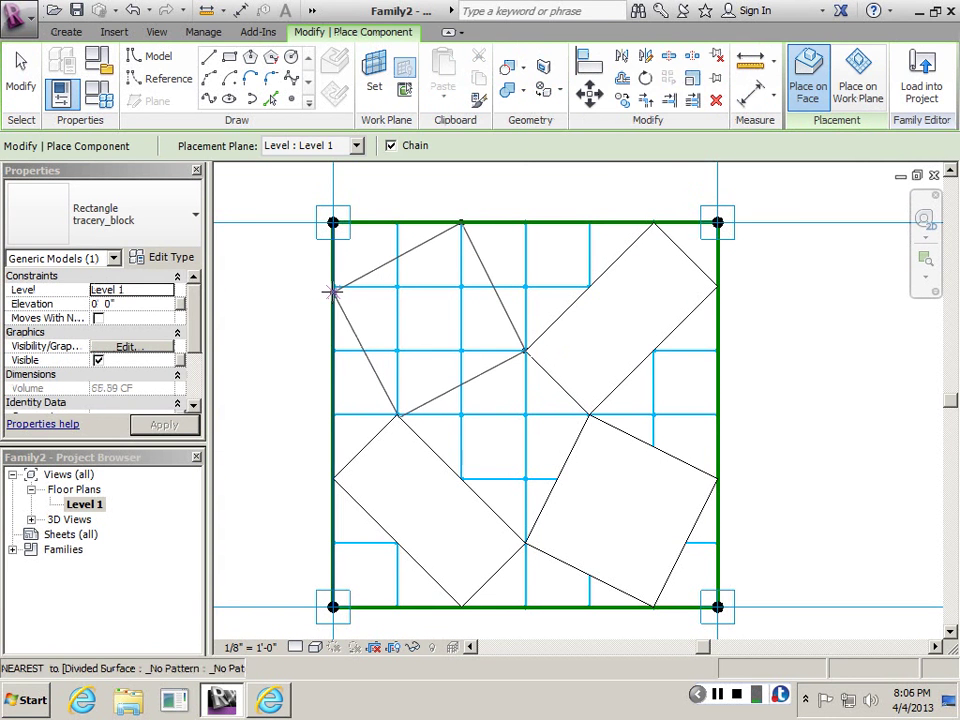
pyautogui.click(333, 288)
pyautogui.click(396, 414)
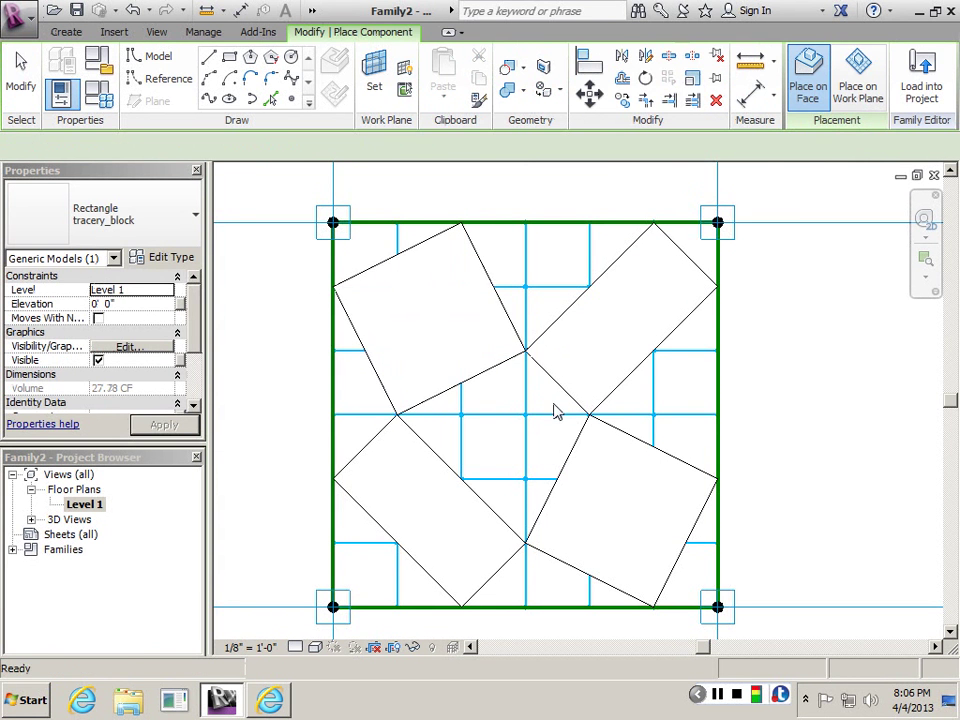
pyautogui.press('Escape')
pyautogui.press('Escape')
# Step: Open the {3D} view and remove the extra tracery_blocks that hang below the divided surface
pyautogui.scroll(3, 553, 411)
pyautogui.scroll(-3, 598, 396)
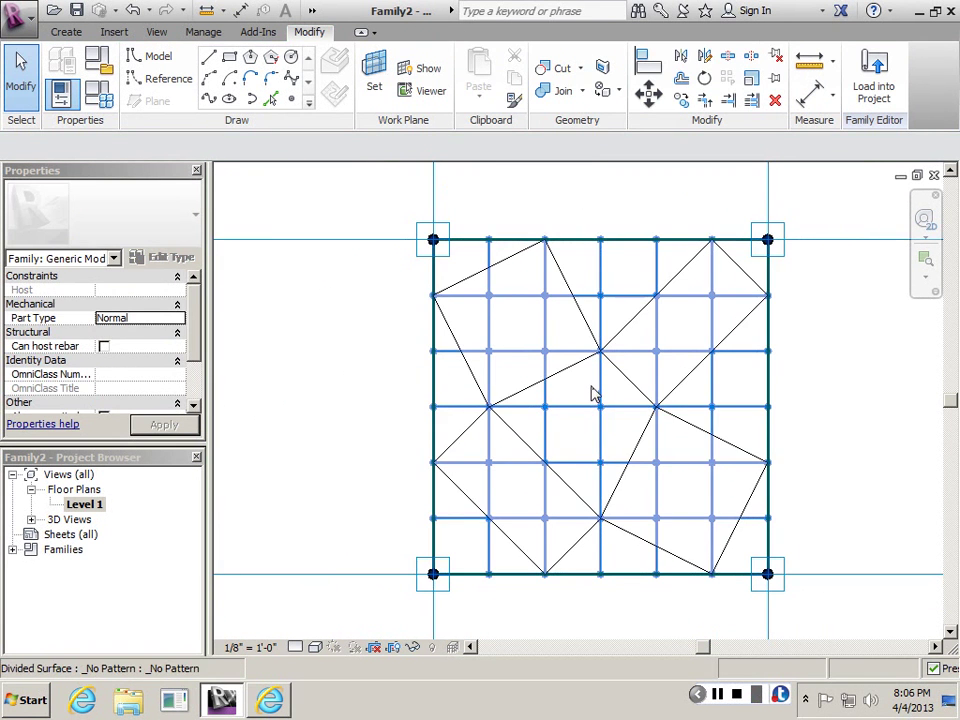
pyautogui.scroll(-1, 593, 388)
pyautogui.moveTo(825, 393); pyautogui.dragTo(797, 389, button='middle')
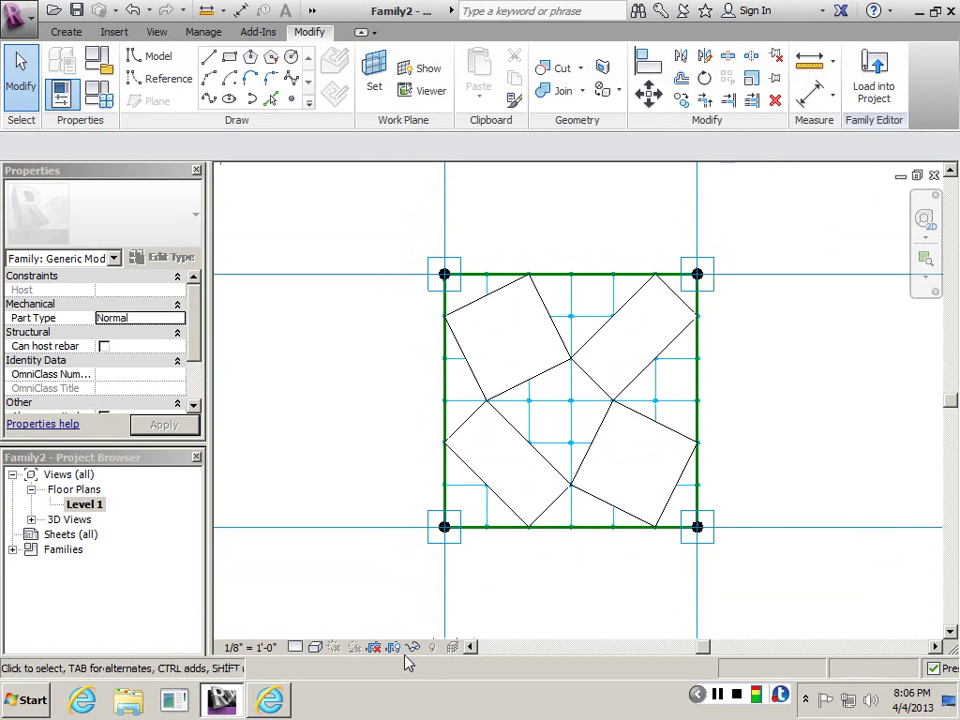
pyautogui.click(31, 520)
pyautogui.click(78, 535)
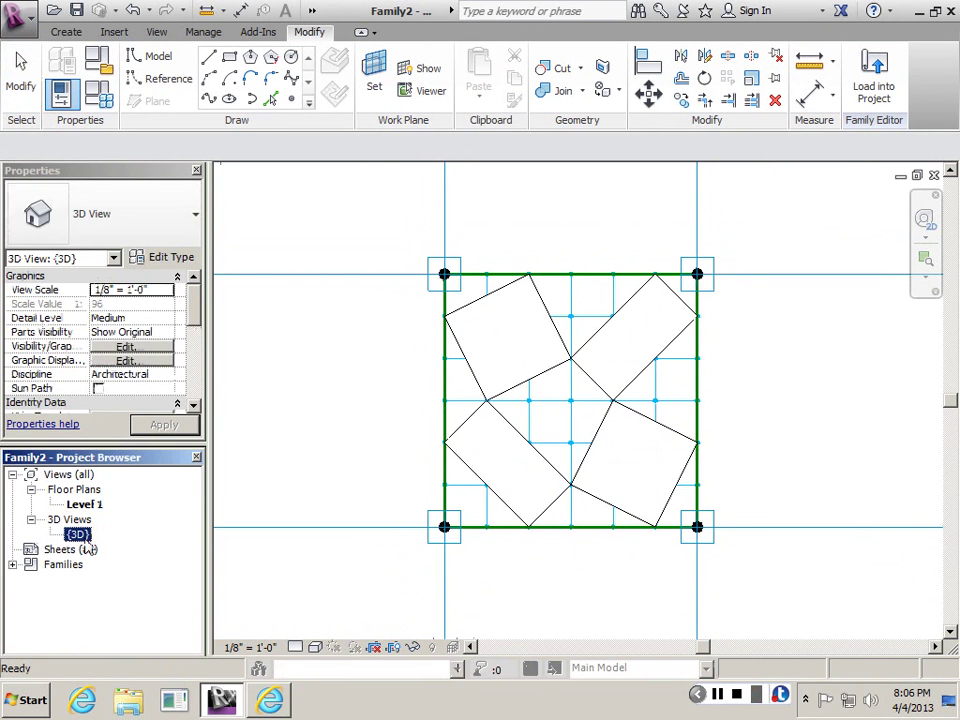
pyautogui.doubleClick(86, 540)
pyautogui.keyDown('shift'); pyautogui.moveTo(636, 468); pyautogui.dragTo(664, 447, button='middle'); pyautogui.keyUp('shift')
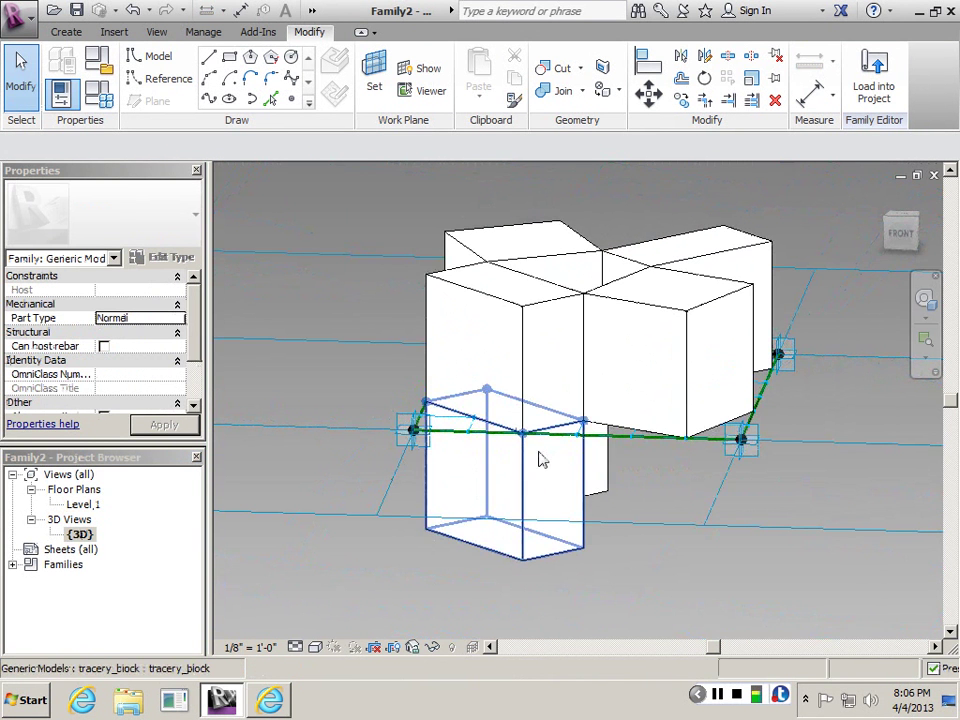
pyautogui.moveTo(538, 459); pyautogui.dragTo(545, 482)
pyautogui.keyDown('shift'); pyautogui.moveTo(545, 482); pyautogui.dragTo(490, 291, button='middle'); pyautogui.keyUp('shift')
pyautogui.scroll(2, 492, 343)
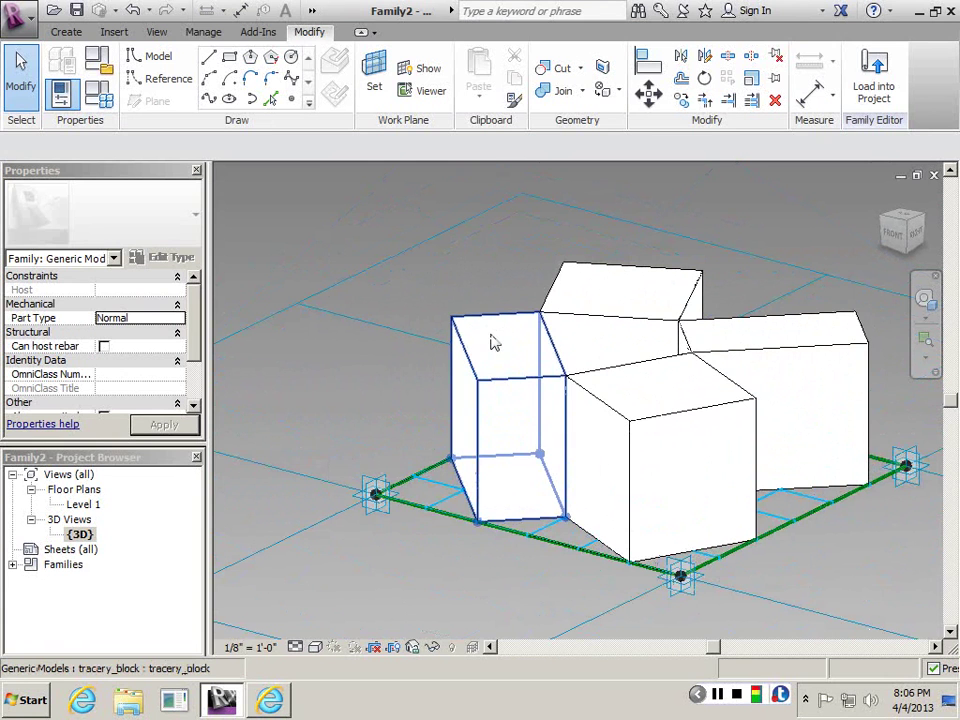
# Step: Set the height type parameter of the tracery_block components to 1 foot
pyautogui.click(482, 343)
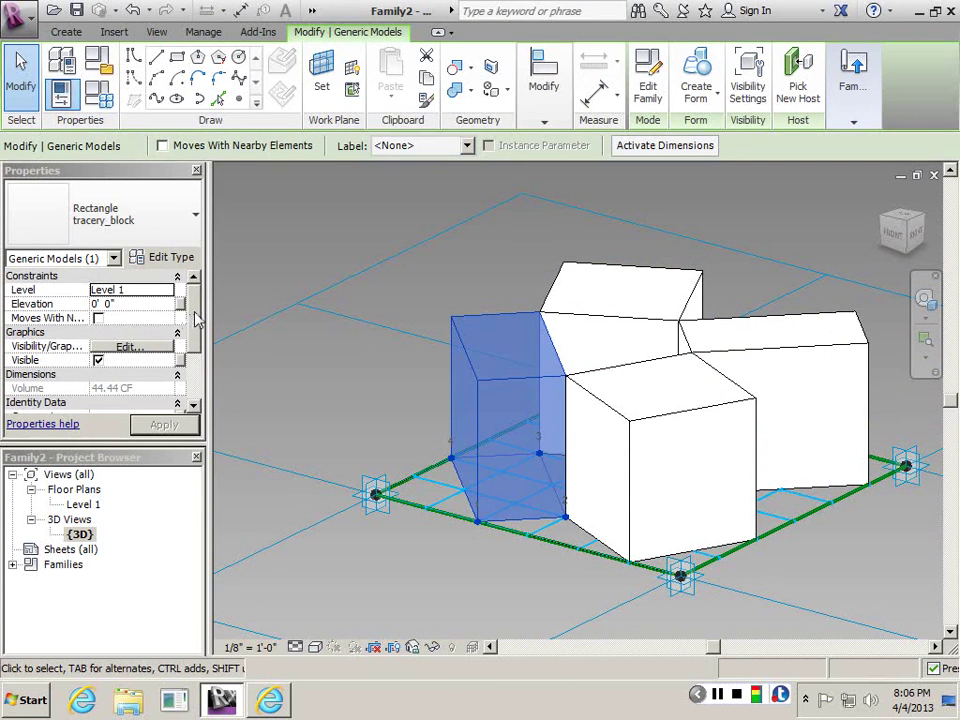
pyautogui.click(168, 257)
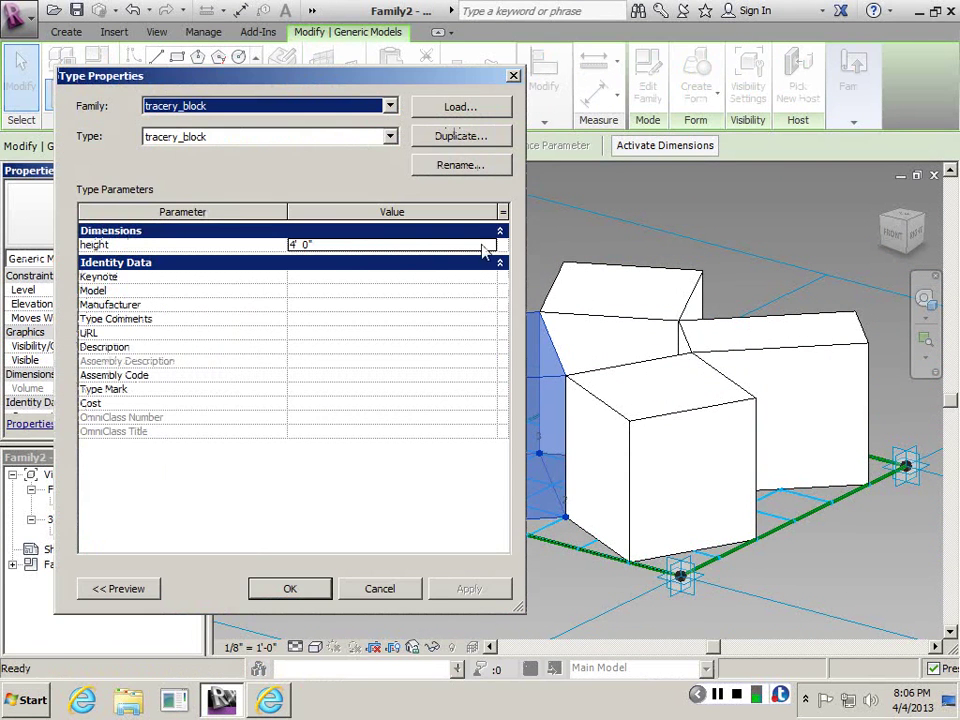
pyautogui.click(425, 250)
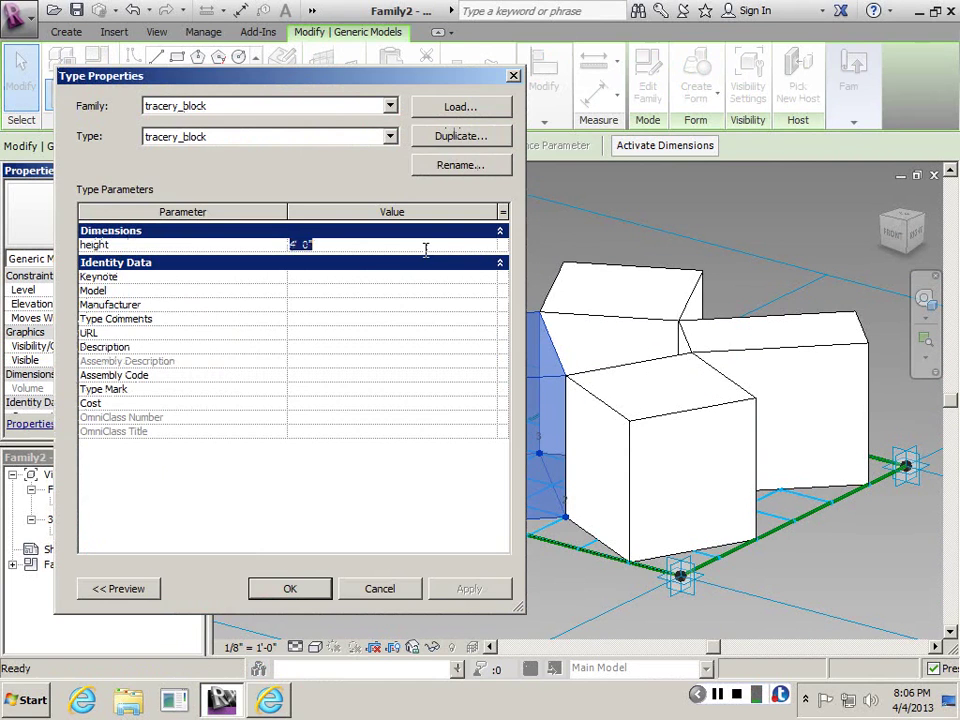
pyautogui.write('1')
pyautogui.click(462, 595)
pyautogui.click(290, 589)
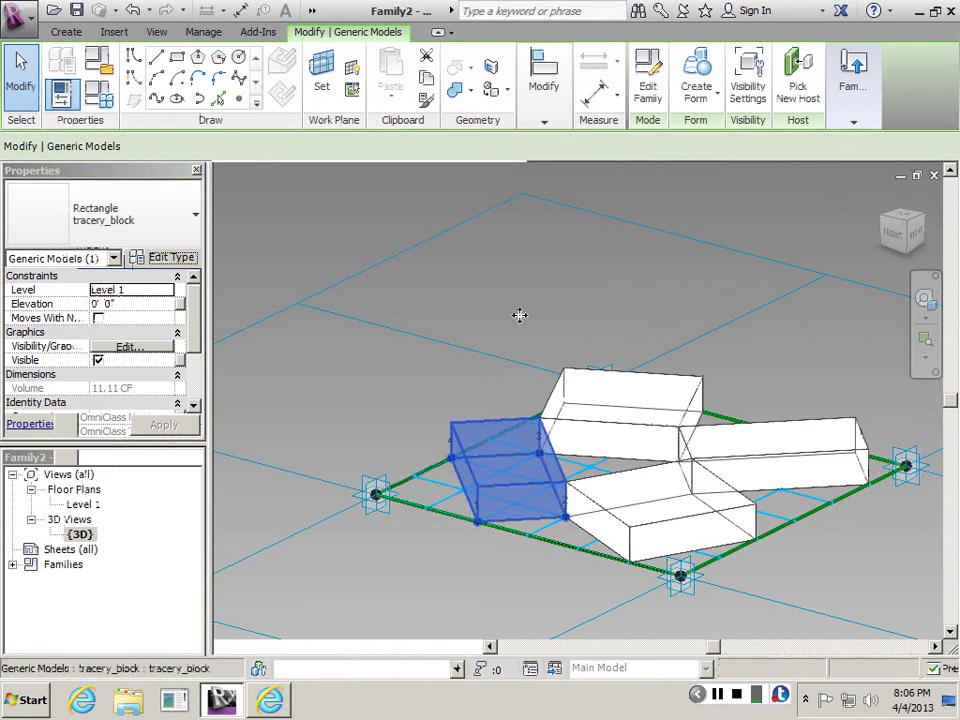
pyautogui.keyDown('shift'); pyautogui.moveTo(519, 315); pyautogui.dragTo(452, 305, button='middle'); pyautogui.keyUp('shift')
pyautogui.keyDown('shift'); pyautogui.moveTo(452, 305); pyautogui.dragTo(618, 330, button='middle'); pyautogui.keyUp('shift')
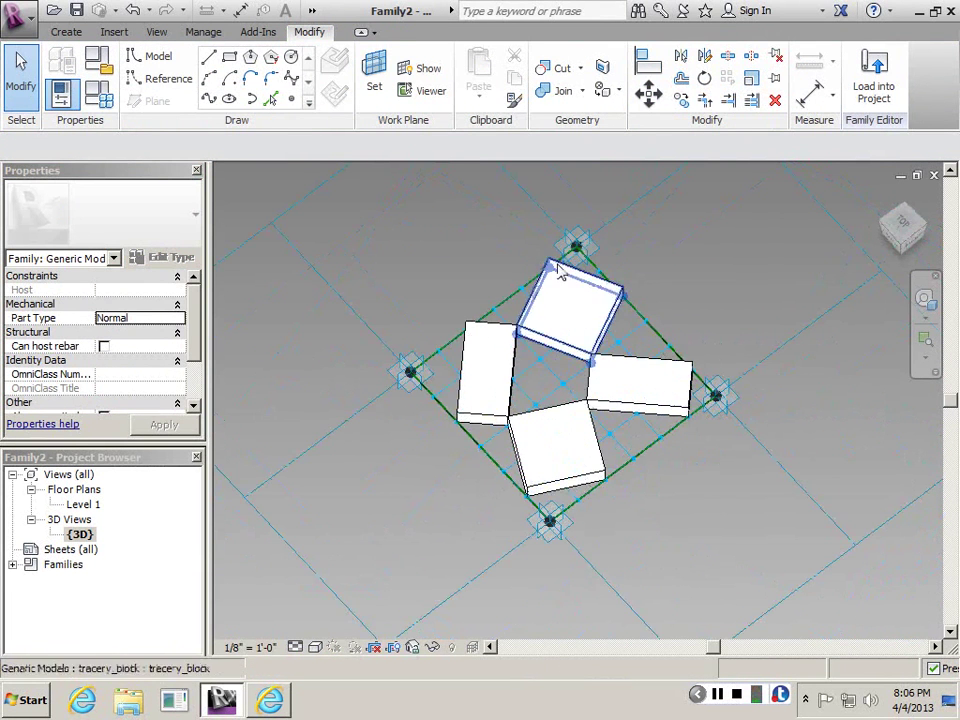
# Step: Save the family to the Desktop under the file name tracery_patch
pyautogui.click(76, 11)
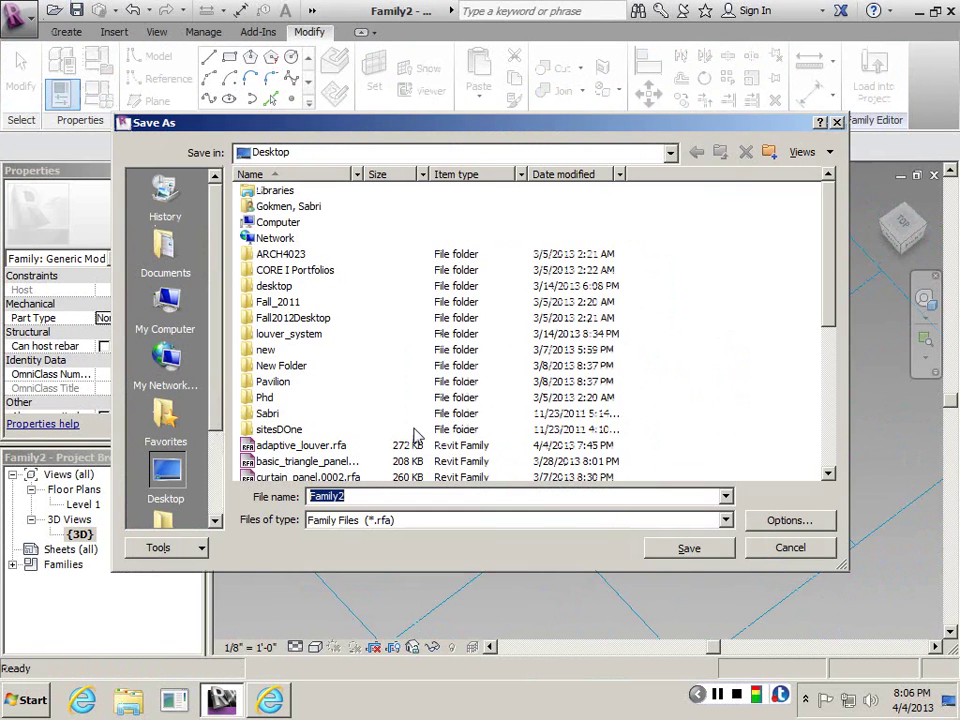
pyautogui.write('tracery')
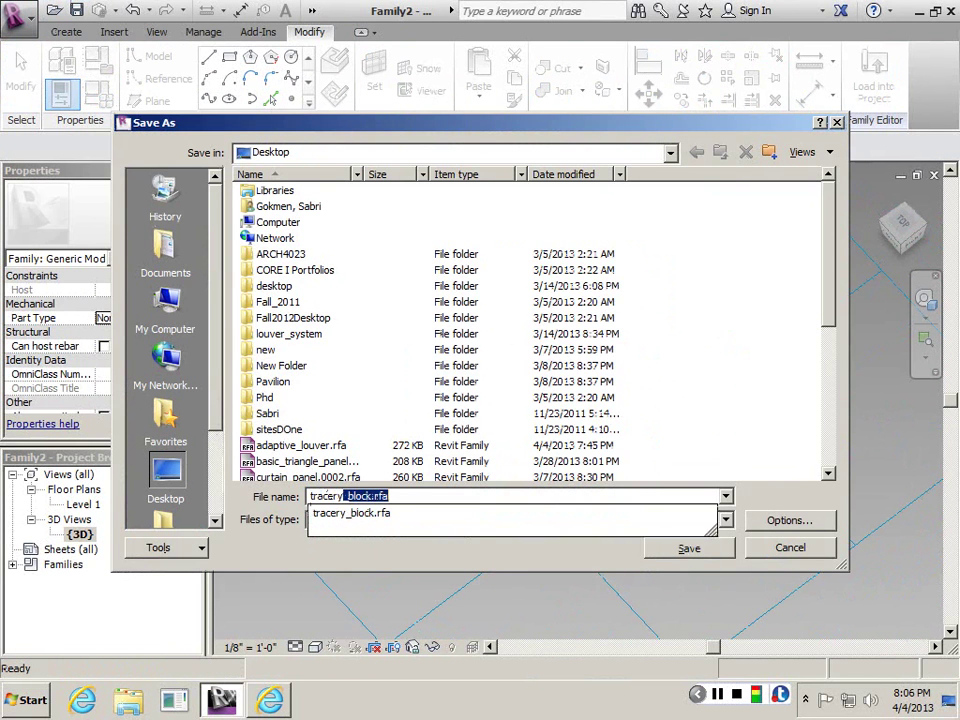
pyautogui.write('_patch')
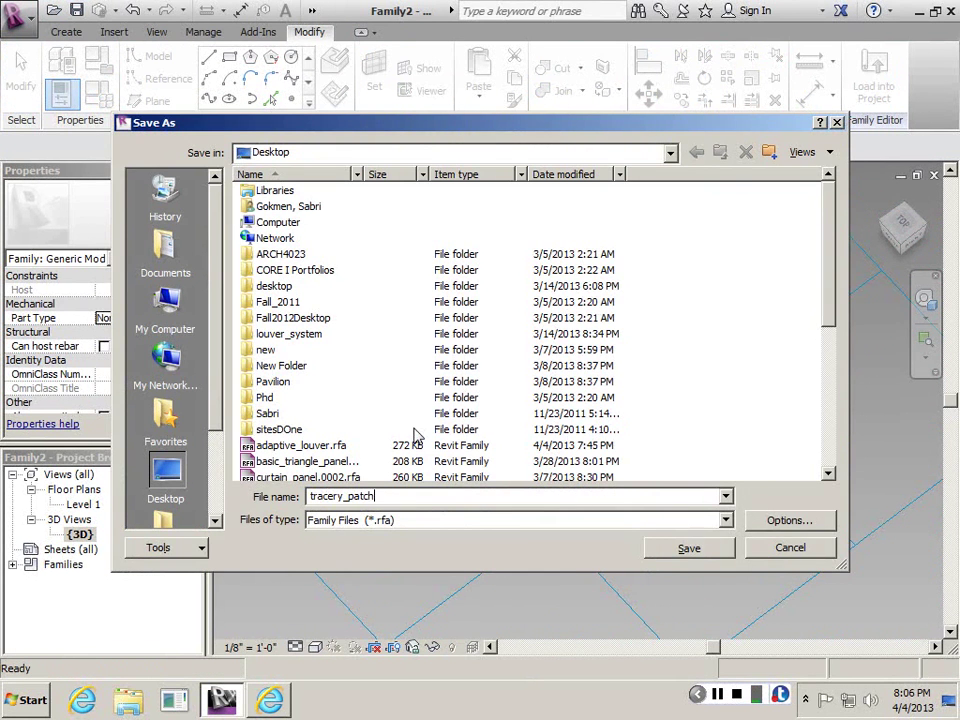
pyautogui.press('Return')
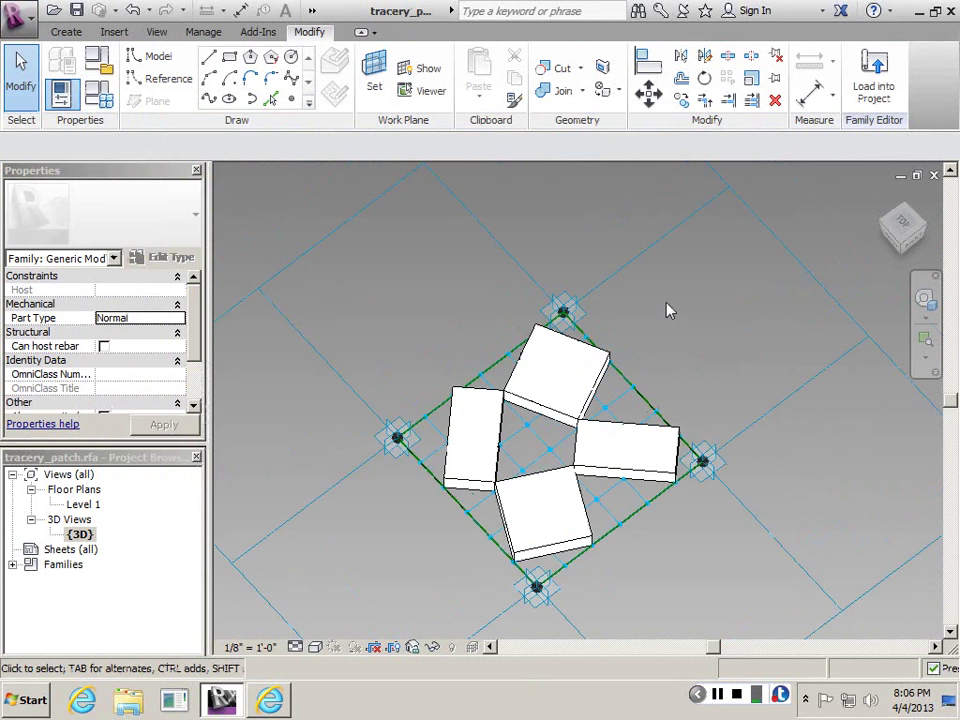
pyautogui.scroll(-2, 670, 311)
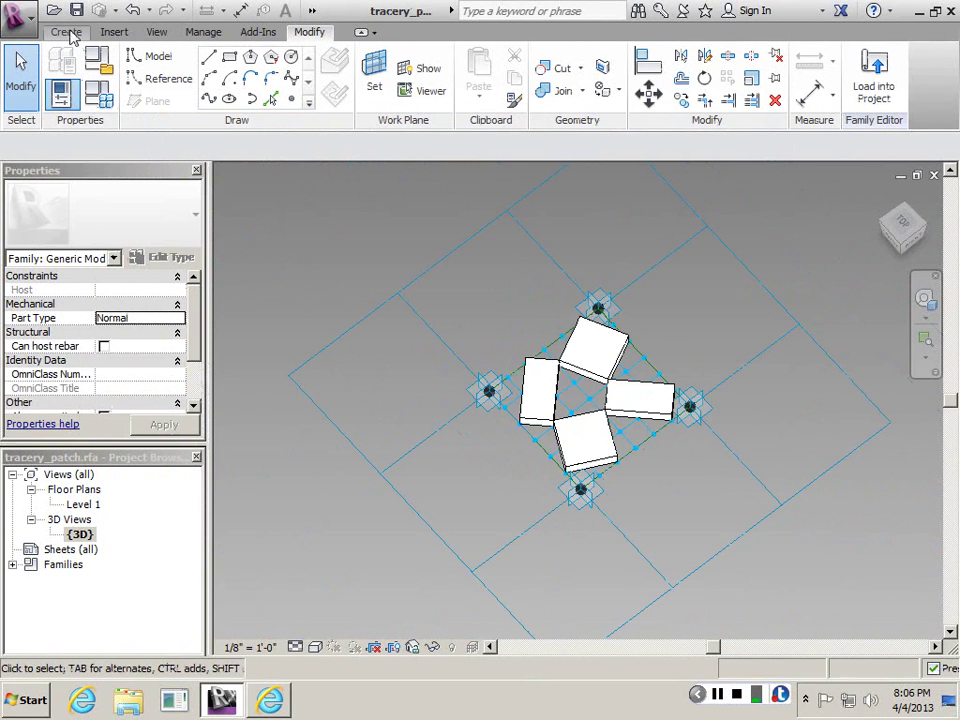
# Step: Switch to the Project1 project and bring up its Level 2 floor plan with the empty area beside the louvers
pyautogui.hotkey('ctrl', 'Tab')
pyautogui.hotkey('ctrl', 'Tab')
pyautogui.hotkey('ctrl', 'Tab')
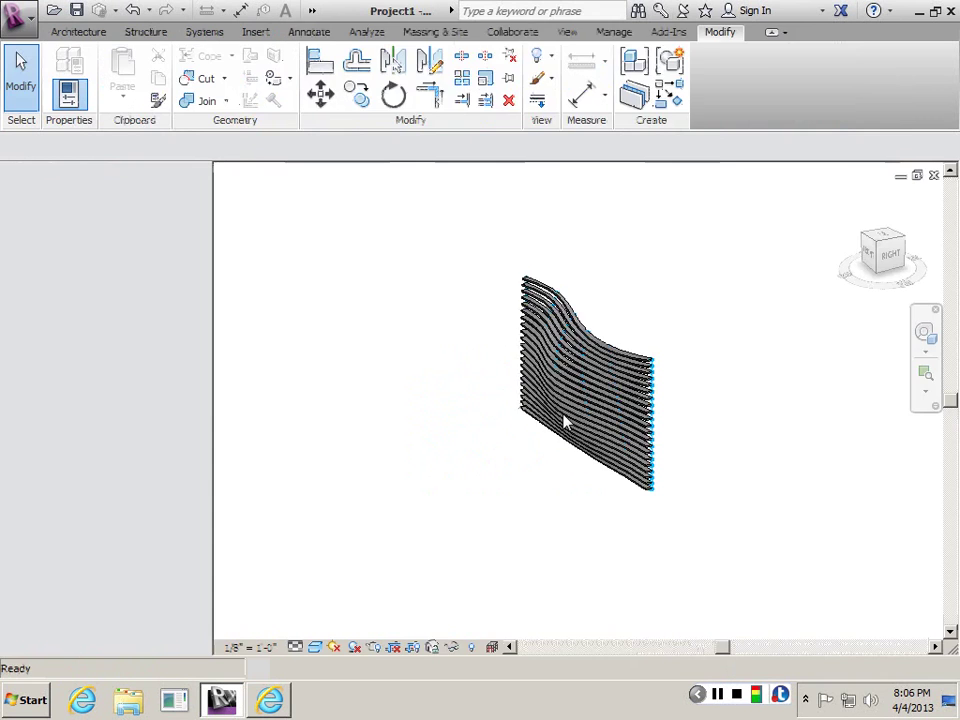
pyautogui.scroll(-2, 562, 420)
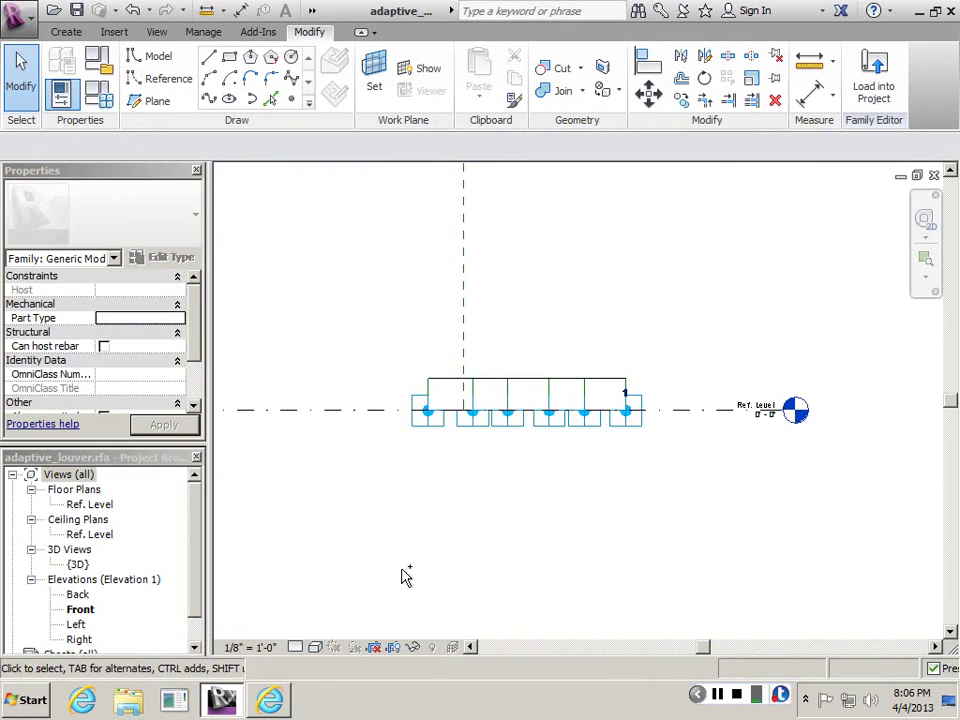
pyautogui.hotkey('ctrl', 'Tab')
pyautogui.hotkey('ctrl', 'Tab')
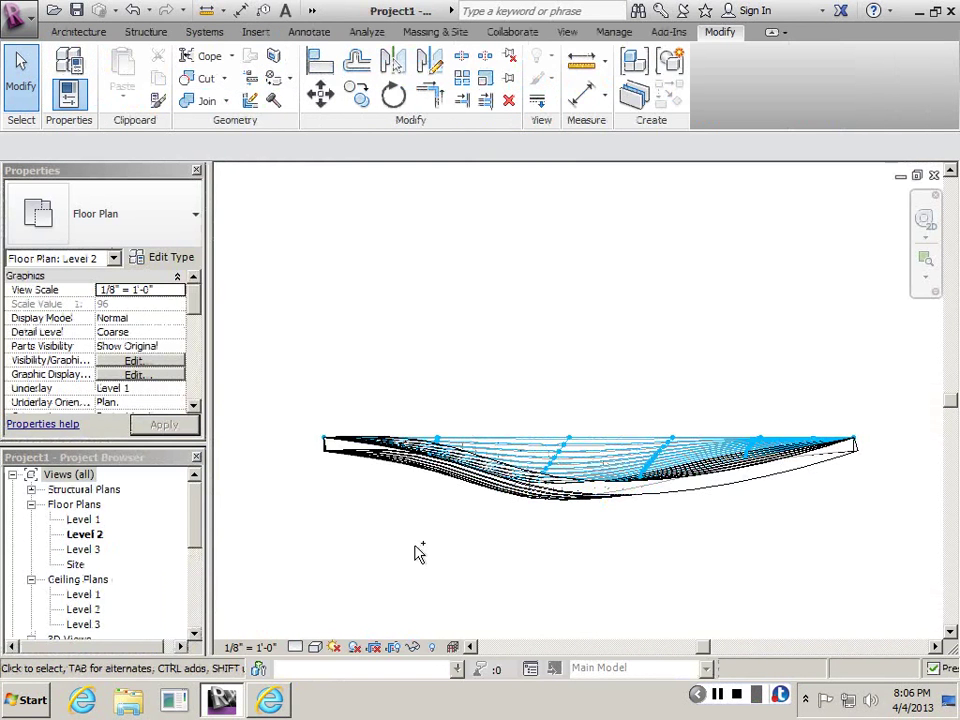
pyautogui.scroll(-2, 419, 553)
pyautogui.moveTo(758, 393); pyautogui.dragTo(605, 318, button='middle')
pyautogui.scroll(-1, 604, 318)
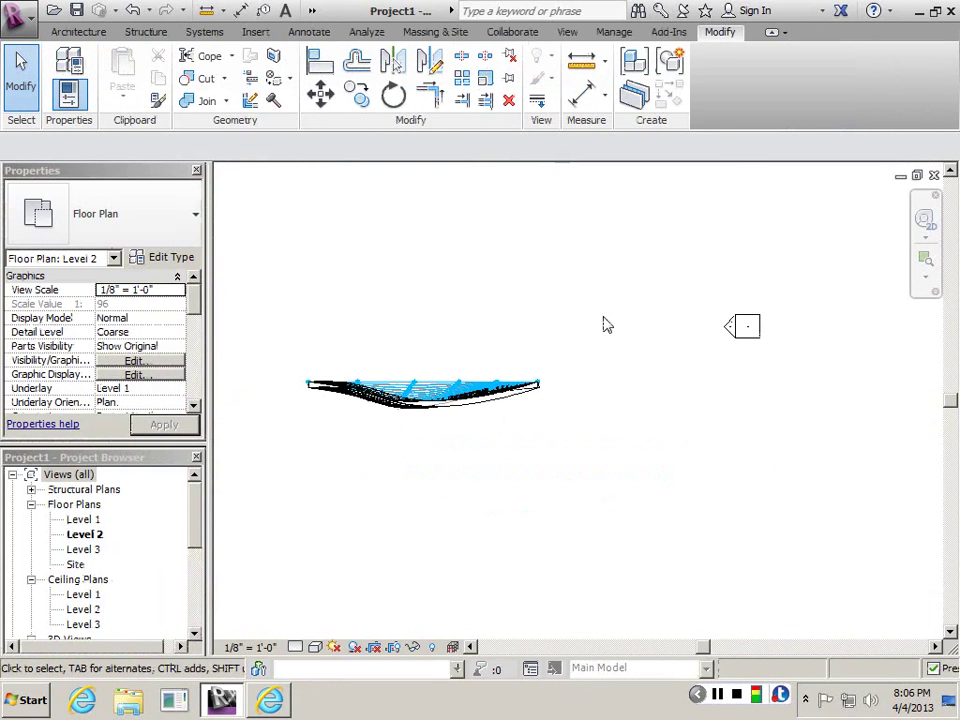
pyautogui.moveTo(733, 383)
pyautogui.mouseDown(button='middle')
pyautogui.moveTo(511, 388)
pyautogui.moveTo(599, 384)
pyautogui.mouseUp(button='middle')
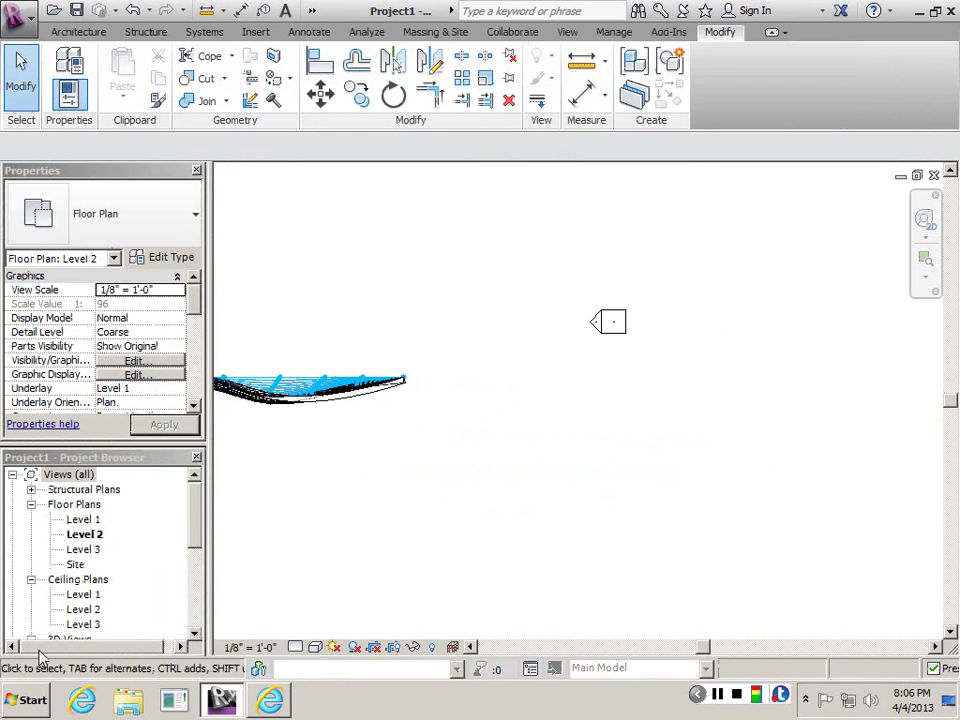
pyautogui.scroll(-2, 197, 566)
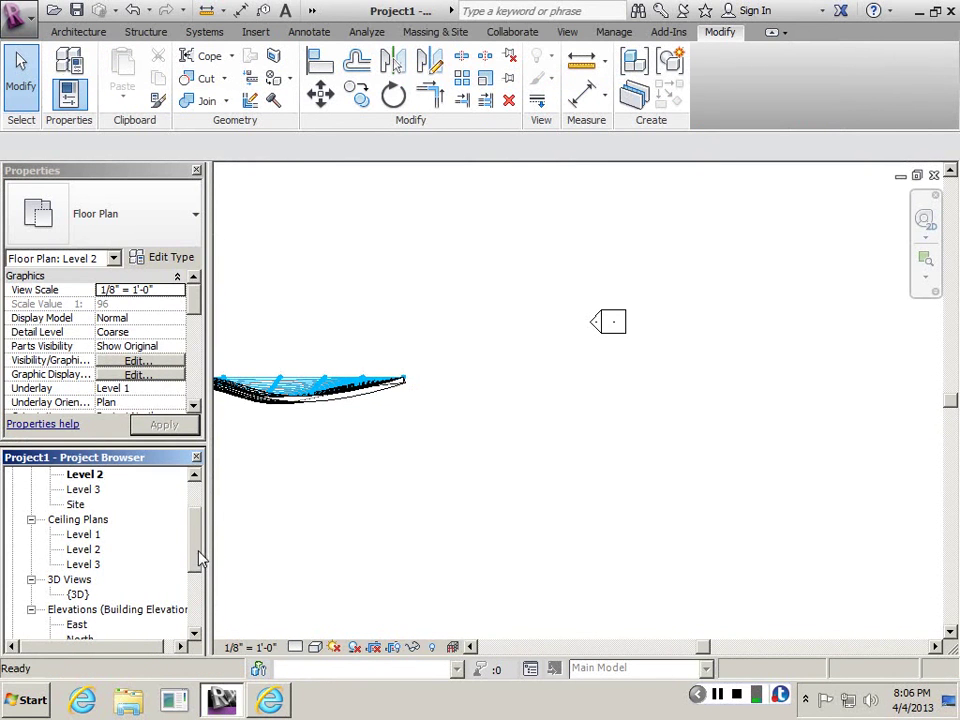
pyautogui.moveTo(695, 288); pyautogui.dragTo(723, 319, button='middle')
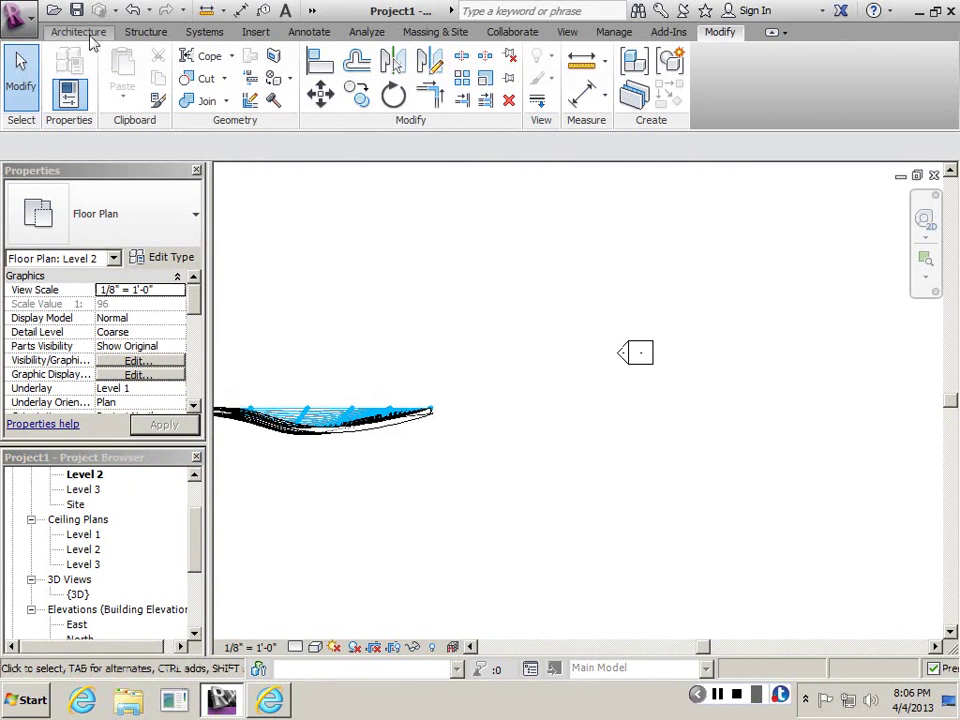
# Step: Start an in-place mass on Level 2 and sketch a reference-line rectangle beside the louvers, around the elevation marker
pyautogui.scroll(5, 97, 68)
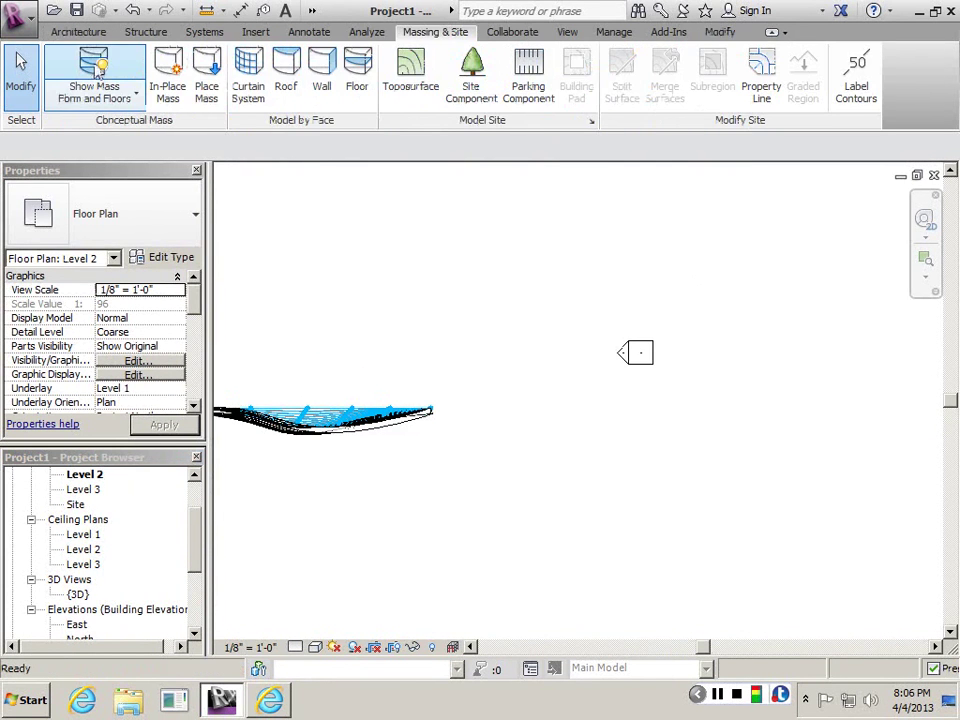
pyautogui.click(167, 72)
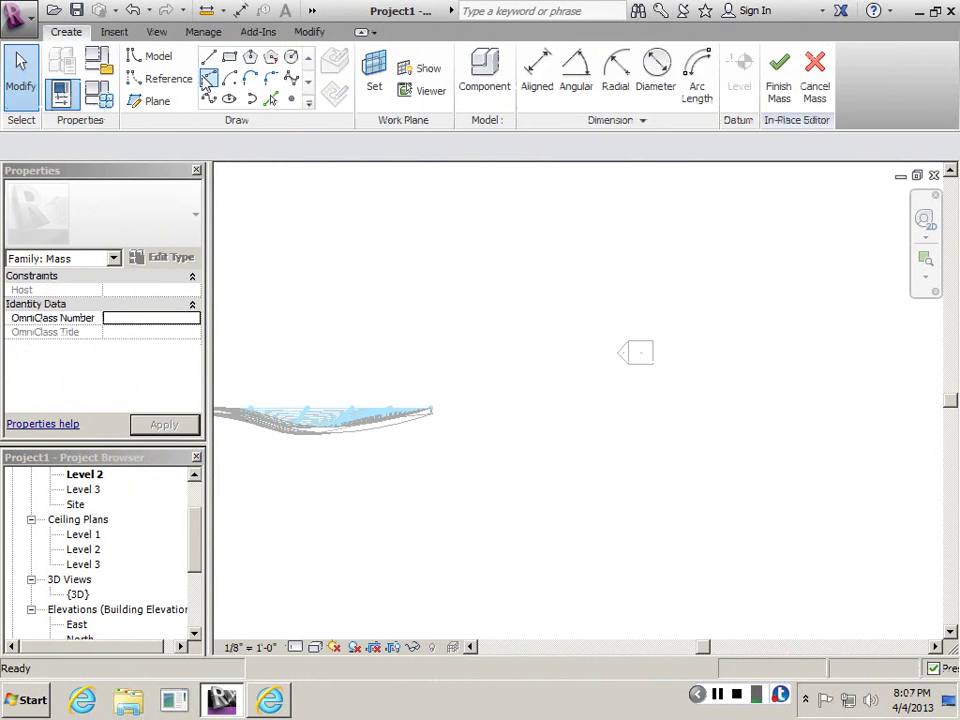
pyautogui.click(186, 81)
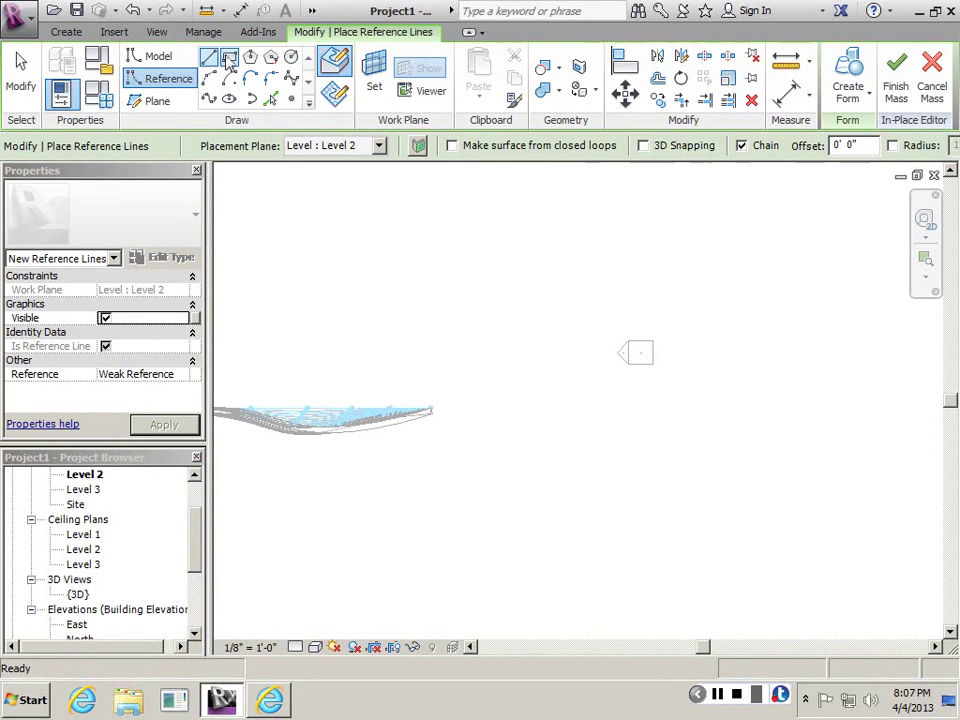
pyautogui.click(229, 58)
pyautogui.click(516, 416)
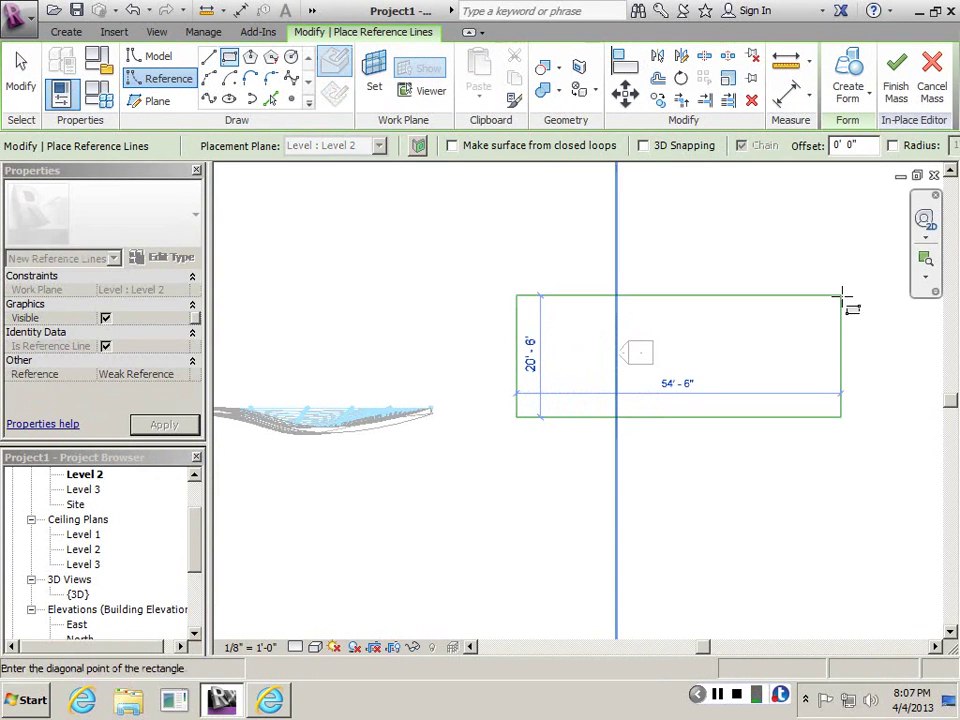
pyautogui.click(793, 302)
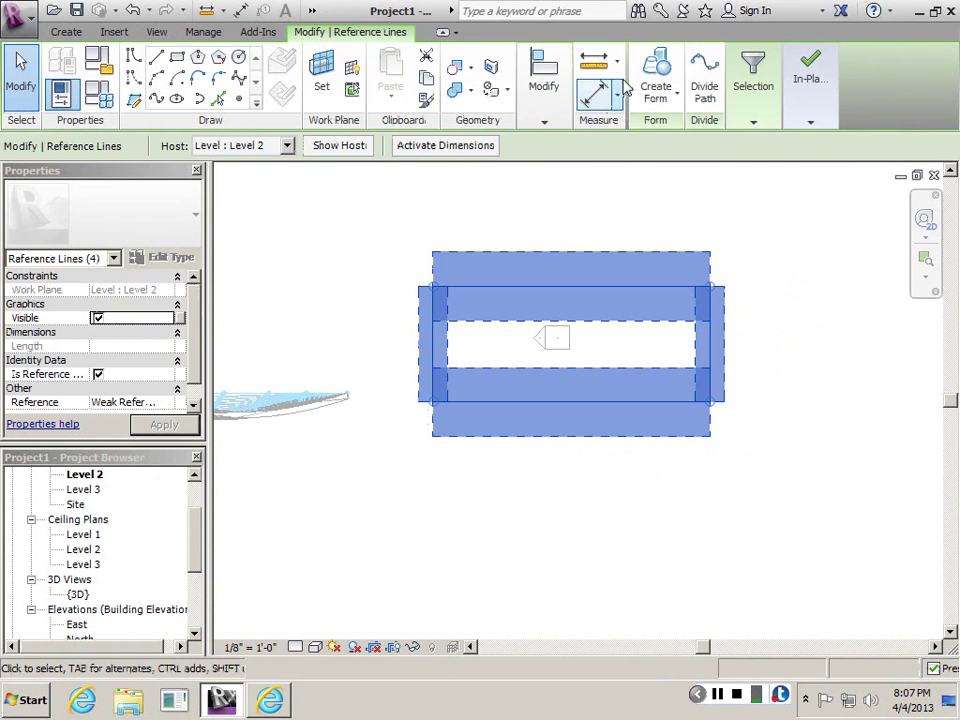
# Step: Create a solid box form from the reference-line rectangle and inspect it in the {3D} view
pyautogui.click(655, 70)
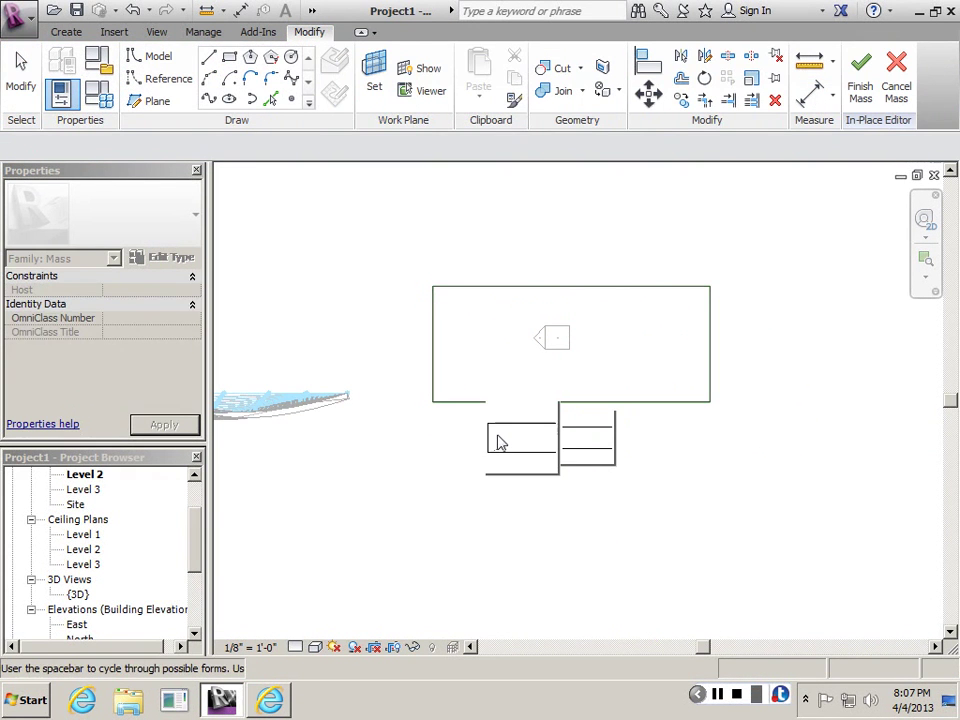
pyautogui.click(501, 443)
pyautogui.doubleClick(78, 594)
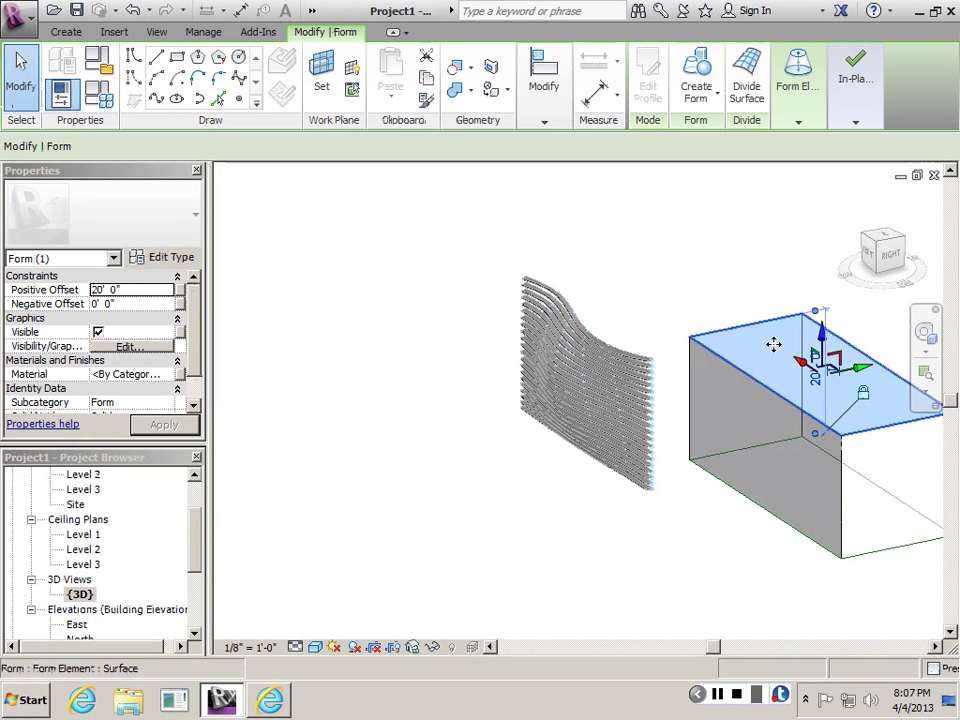
pyautogui.keyDown('shift'); pyautogui.moveTo(771, 341); pyautogui.dragTo(536, 377, button='middle'); pyautogui.keyUp('shift')
# Step: Try to move the box's four base reference lines from Level 2 to the Level 1 work plane
pyautogui.press('Escape')
pyautogui.press('Tab')
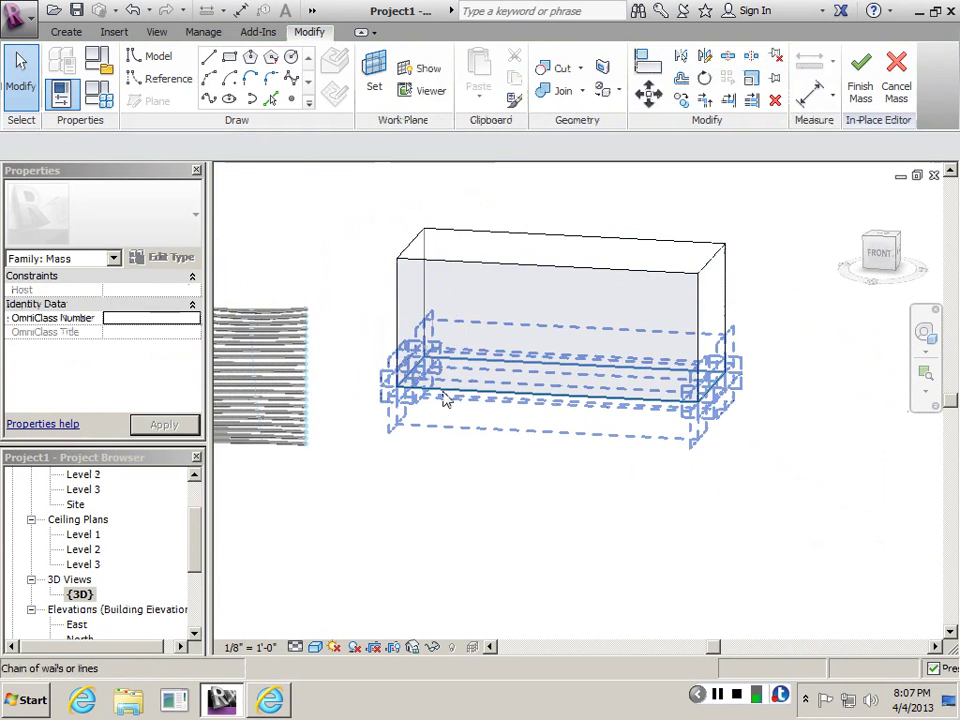
pyautogui.click(445, 394)
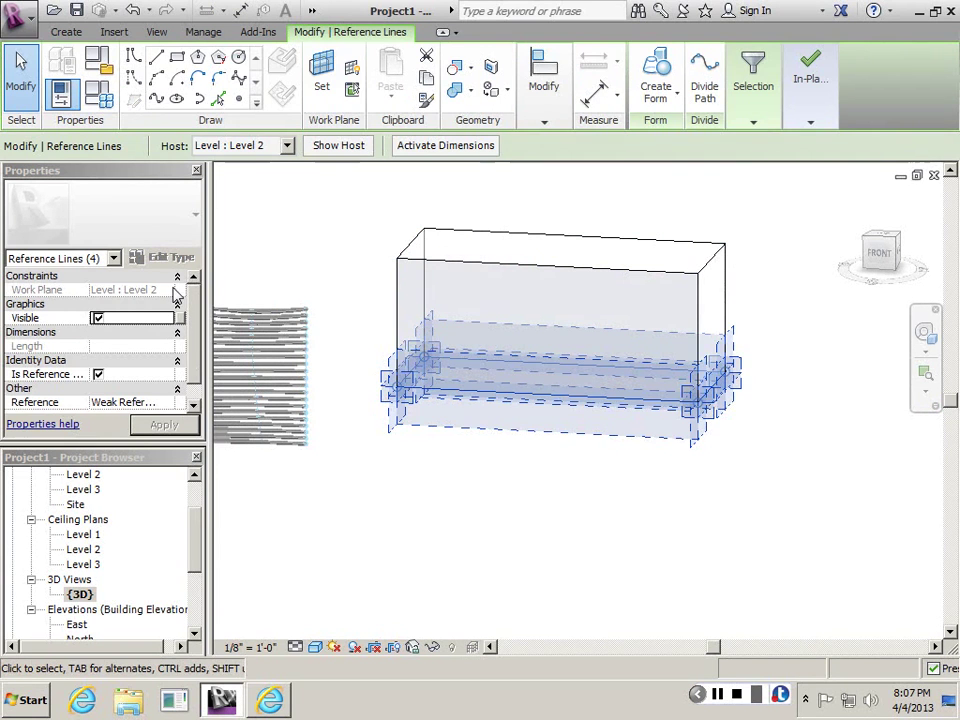
pyautogui.click(322, 90)
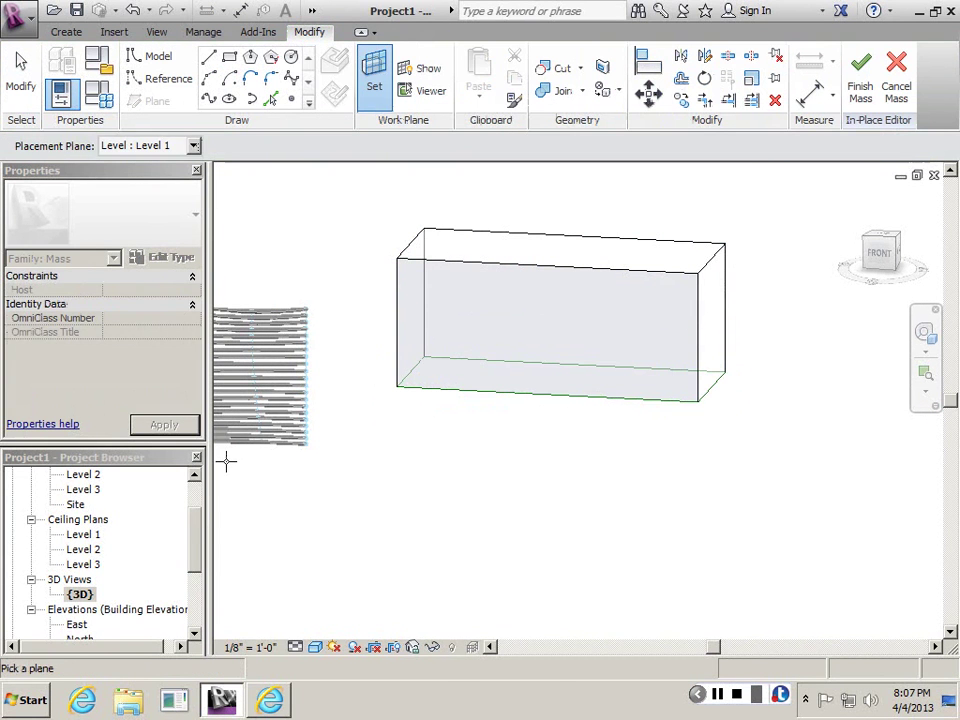
pyautogui.click(194, 491)
pyautogui.scroll(2, 194, 497)
pyautogui.click(84, 520)
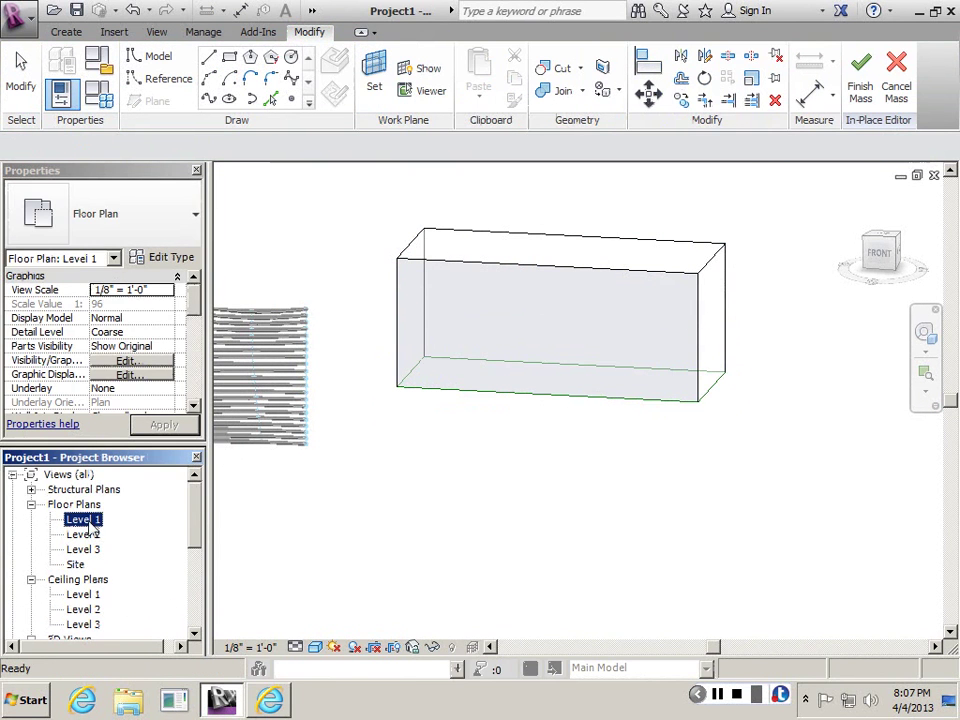
pyautogui.click(602, 393)
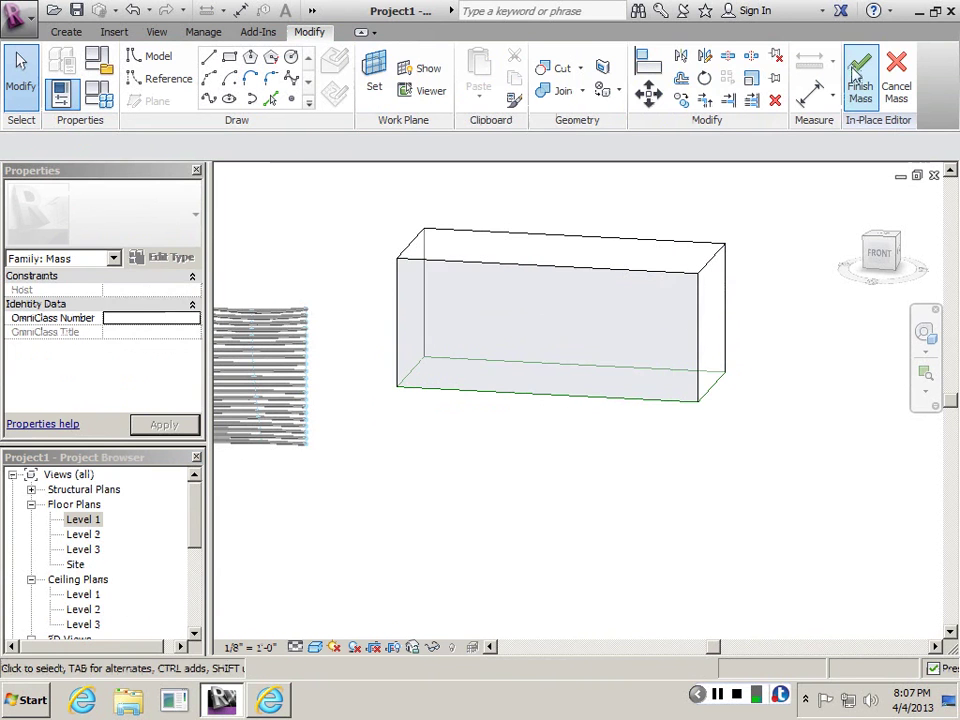
# Step: Discard the in-place mass and open the Level 1 floor plan
pyautogui.click(912, 88)
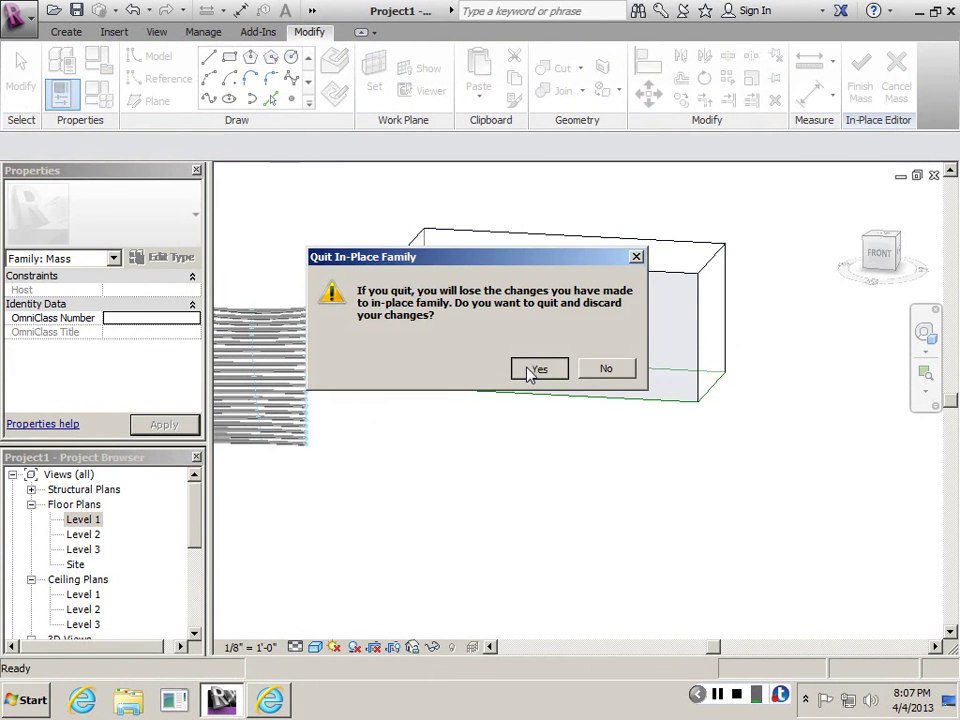
pyautogui.click(531, 370)
pyautogui.click(84, 520)
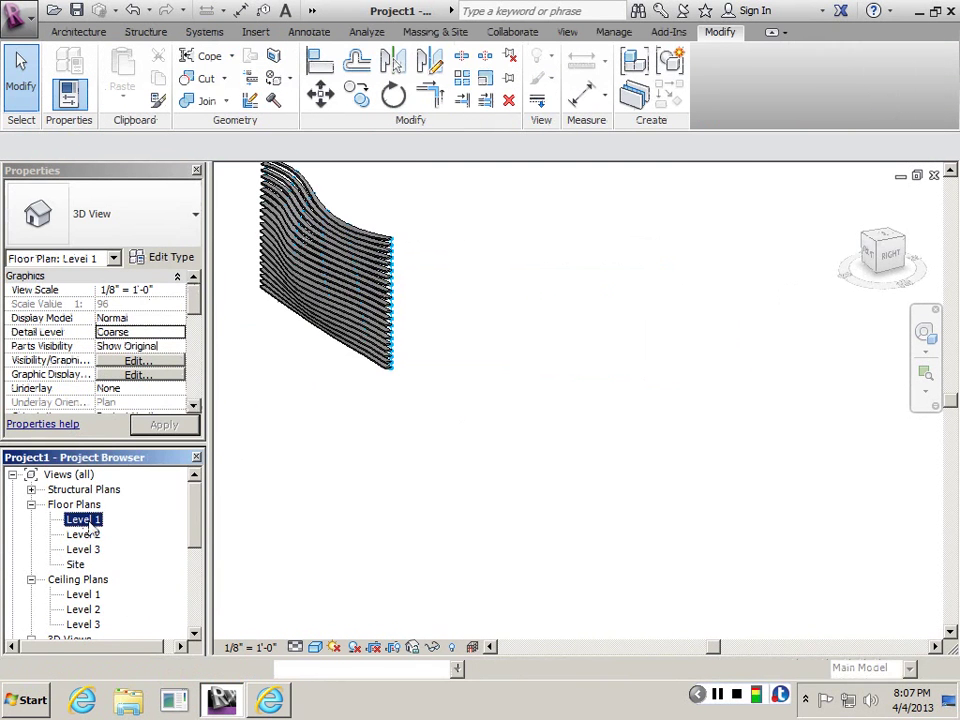
pyautogui.doubleClick(84, 521)
pyautogui.scroll(-2, 234, 284)
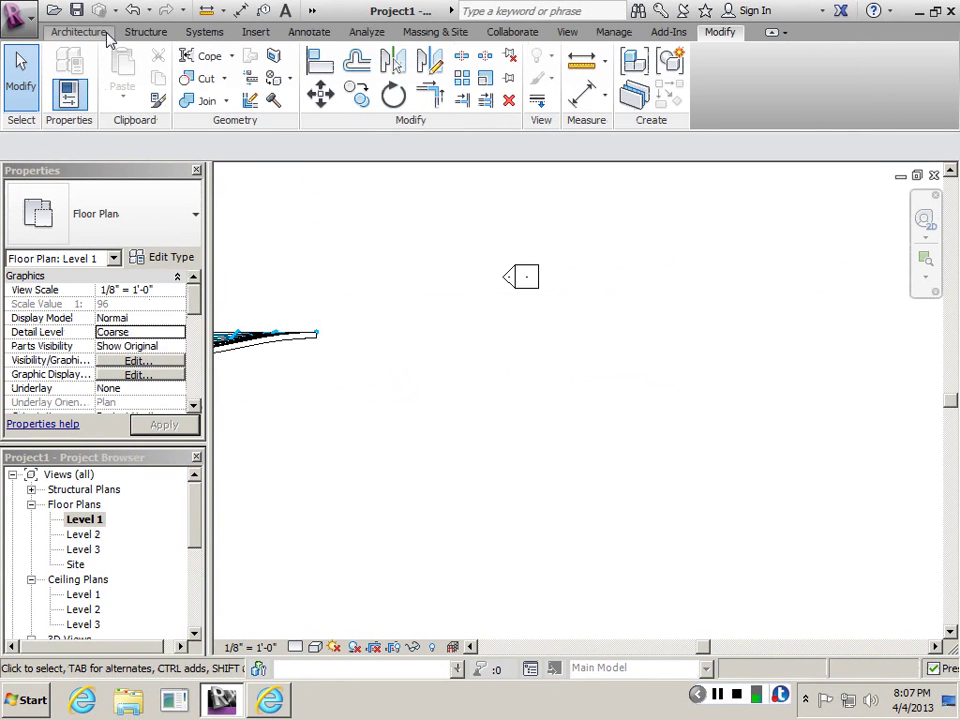
# Step: Start a new in-place mass on Level 1 and draw a model-line rectangle about 20' 6" deep around the elevation marker
pyautogui.click(435, 32)
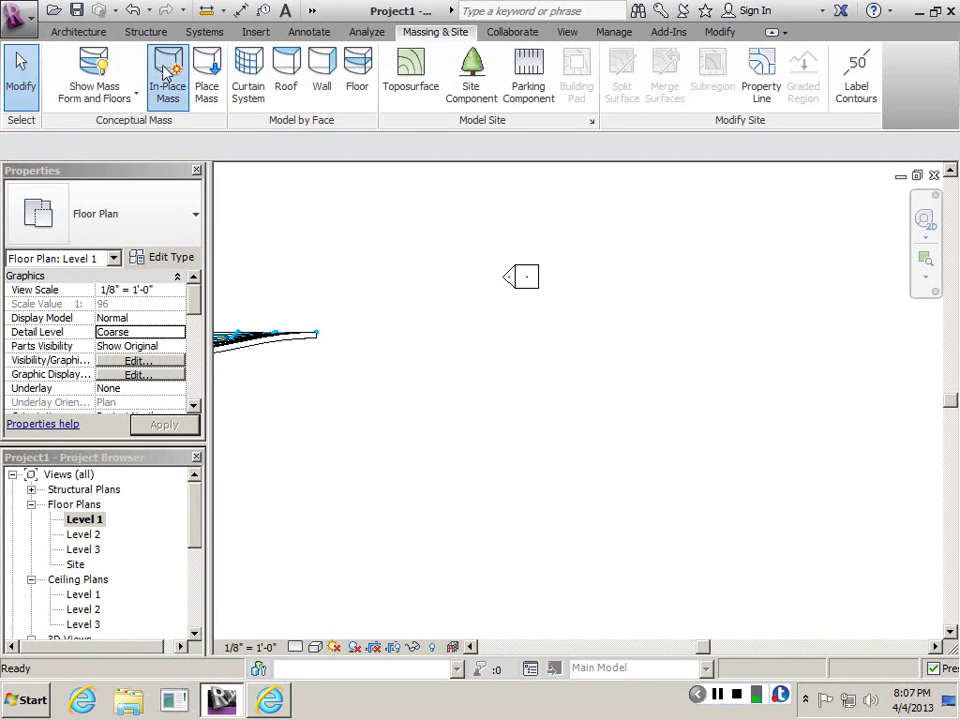
pyautogui.click(167, 80)
pyautogui.click(512, 412)
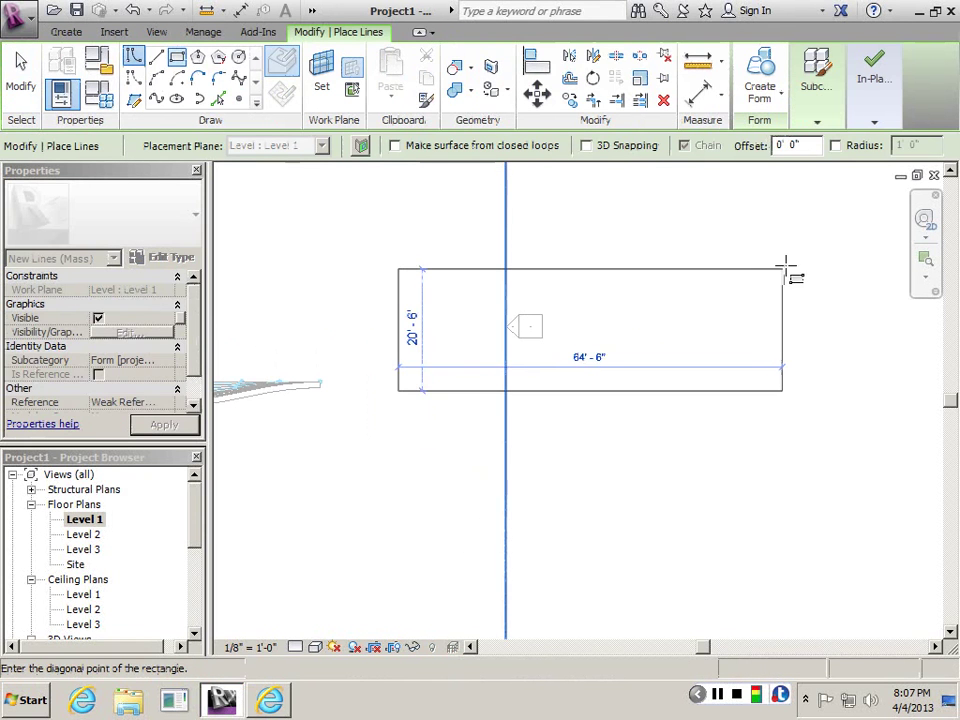
pyautogui.click(767, 390)
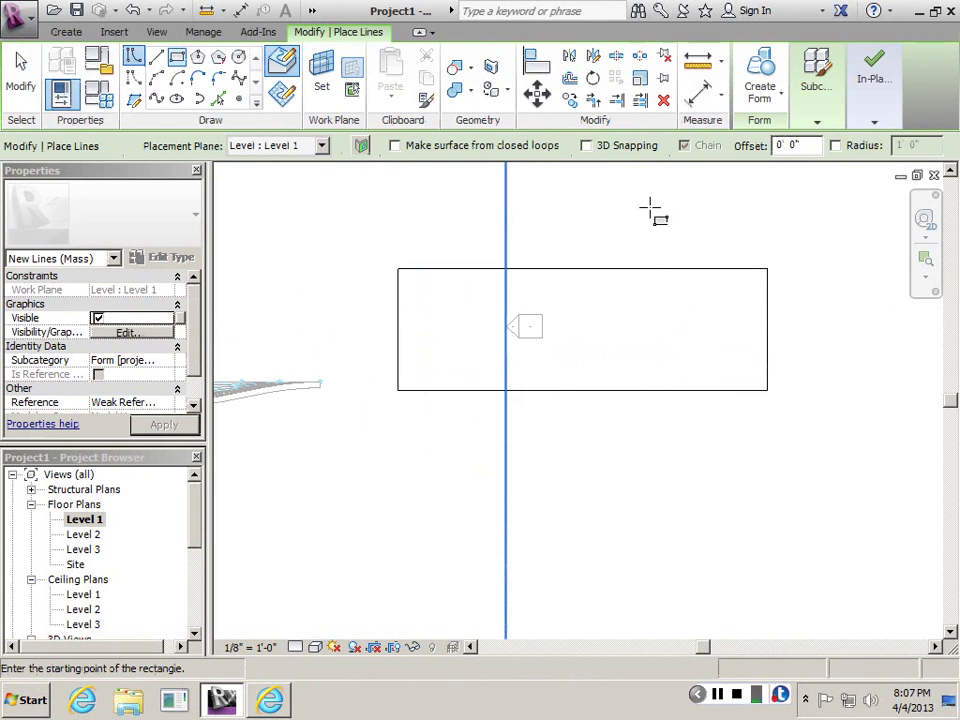
# Step: Create a solid form from the rectangle's chain of model lines and finish the in-place mass
pyautogui.click(760, 72)
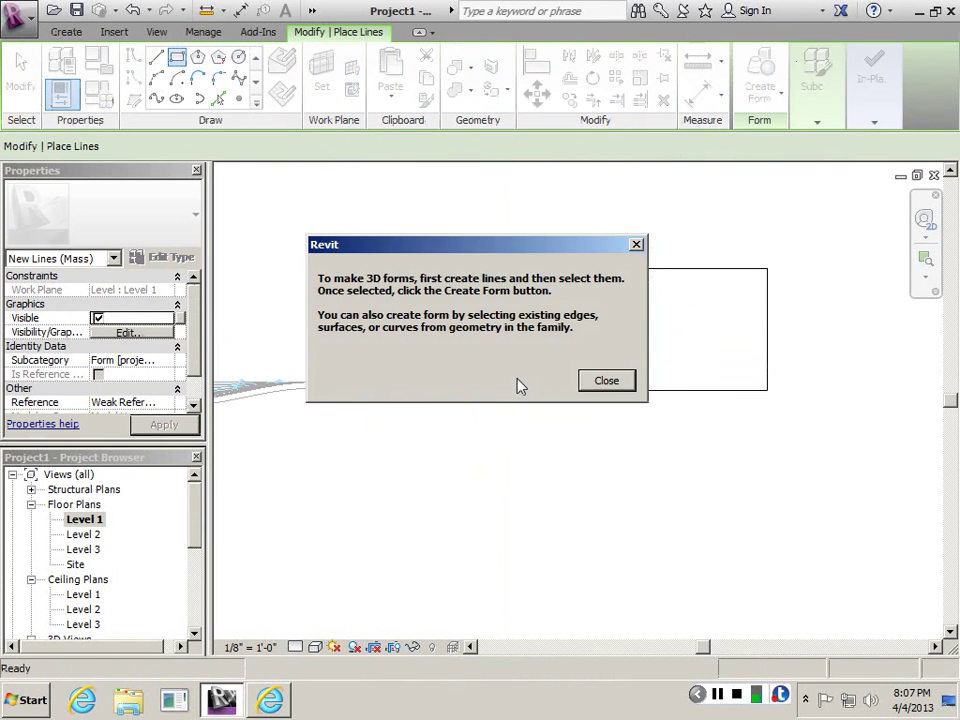
pyautogui.click(606, 380)
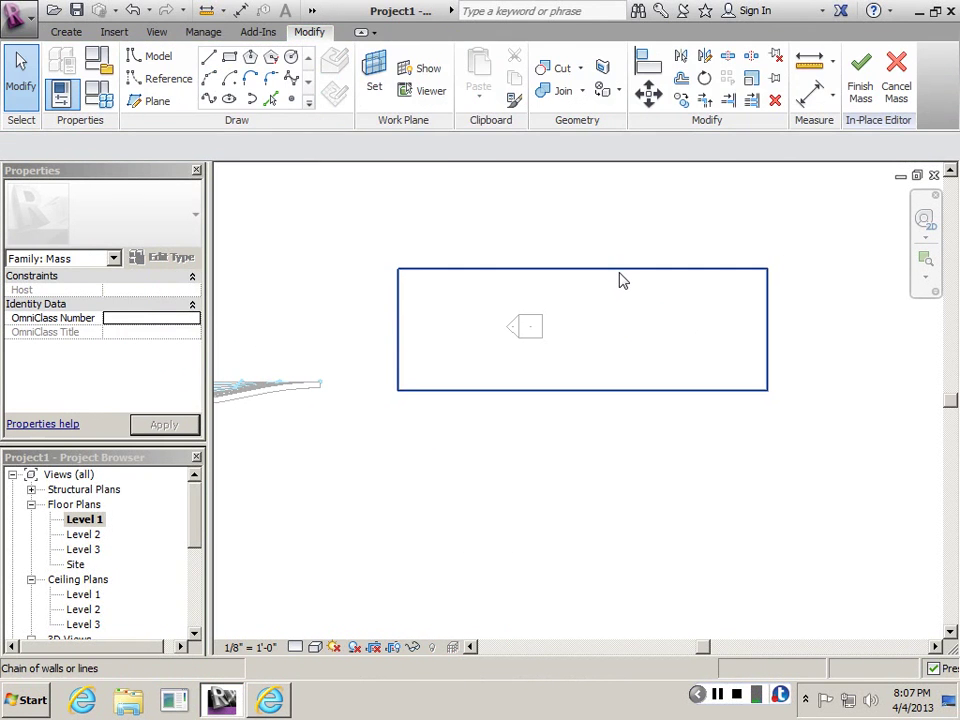
pyautogui.click(620, 270)
pyautogui.click(665, 85)
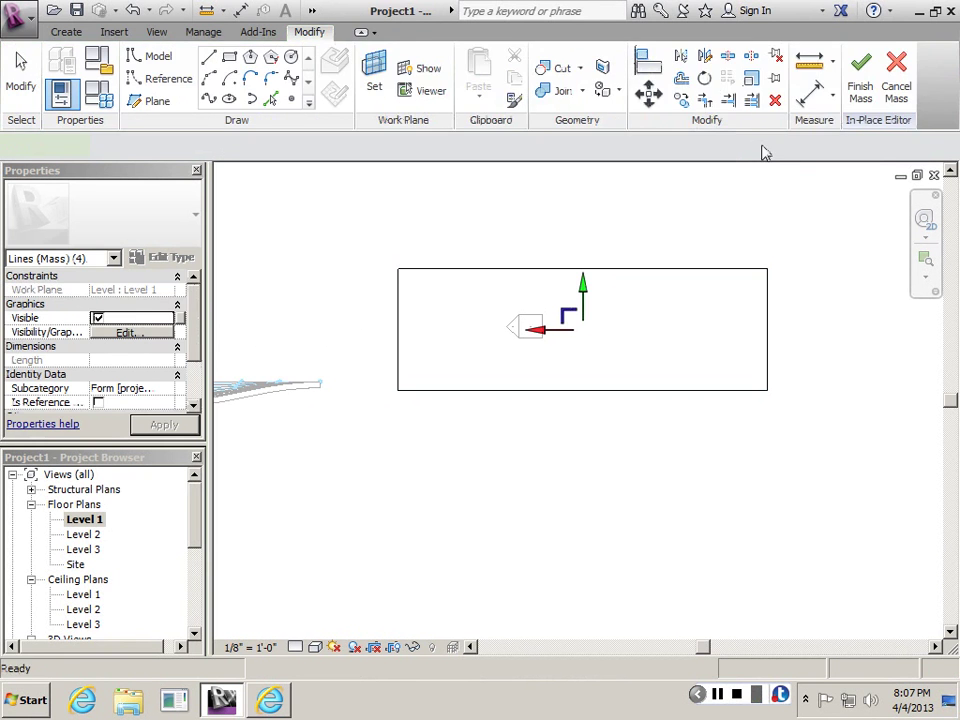
pyautogui.moveTo(845, 78)
pyautogui.click(826, 158)
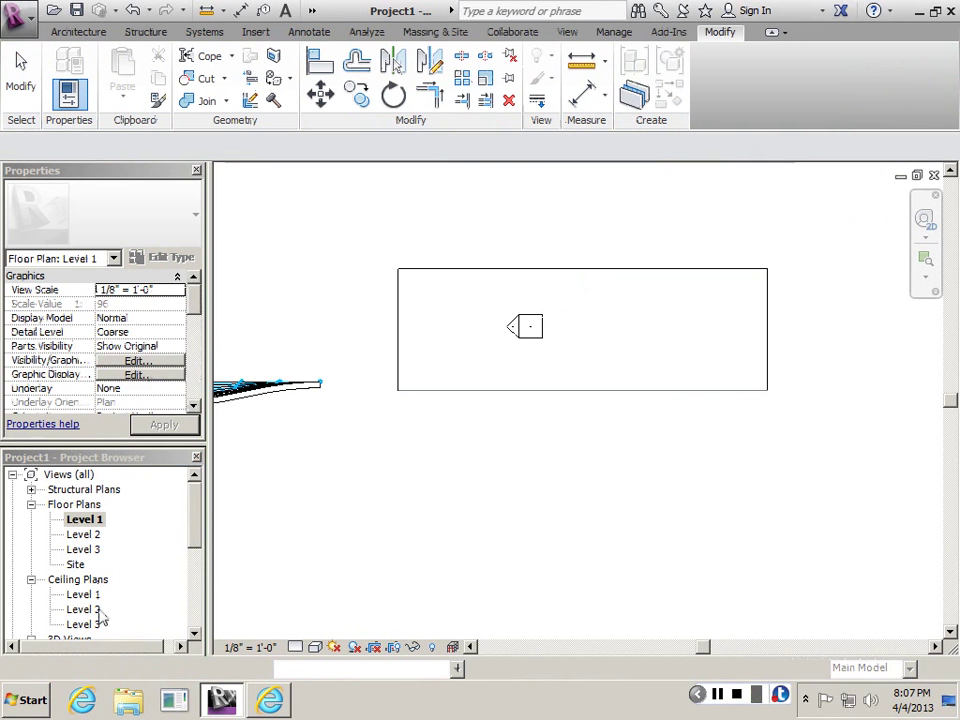
# Step: Open the {3D} view and examine the box mass and its front face beside the louver model
pyautogui.scroll(-3, 100, 620)
pyautogui.doubleClick(79, 534)
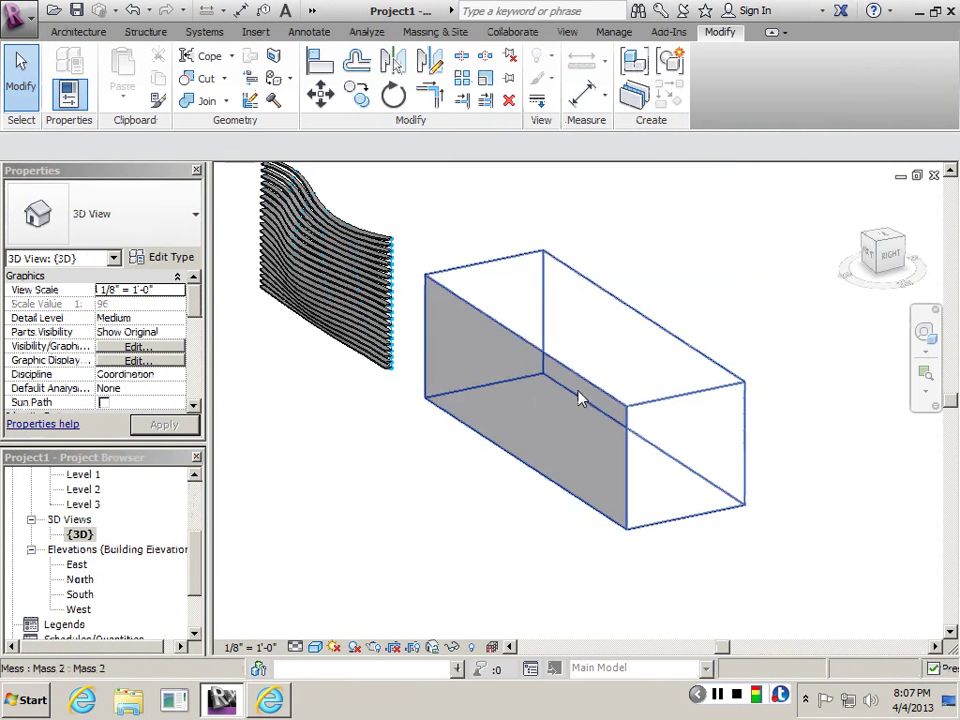
pyautogui.keyDown('shift'); pyautogui.moveTo(580, 398); pyautogui.dragTo(620, 395, button='middle'); pyautogui.keyUp('shift')
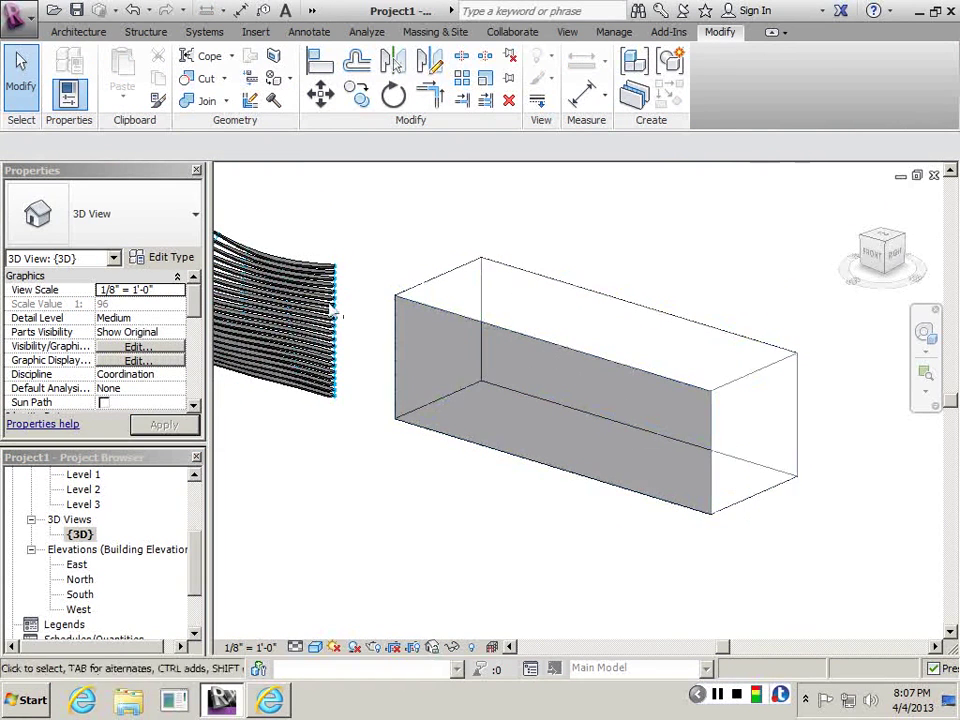
pyautogui.scroll(2, 564, 357)
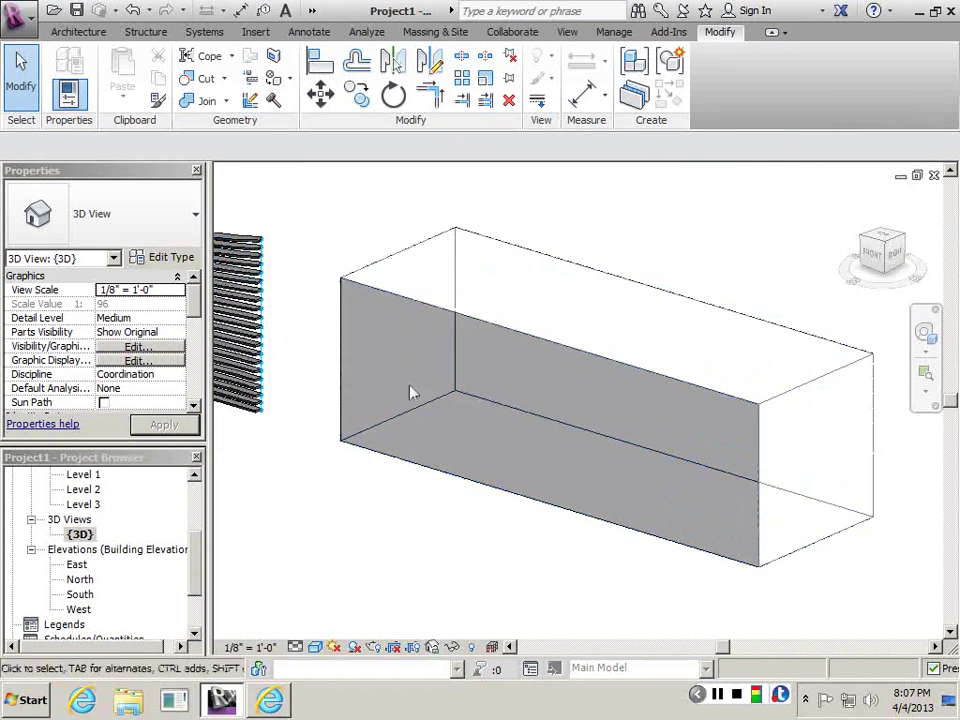
pyautogui.keyDown('shift'); pyautogui.moveTo(410, 392); pyautogui.dragTo(484, 302, button='middle'); pyautogui.keyUp('shift')
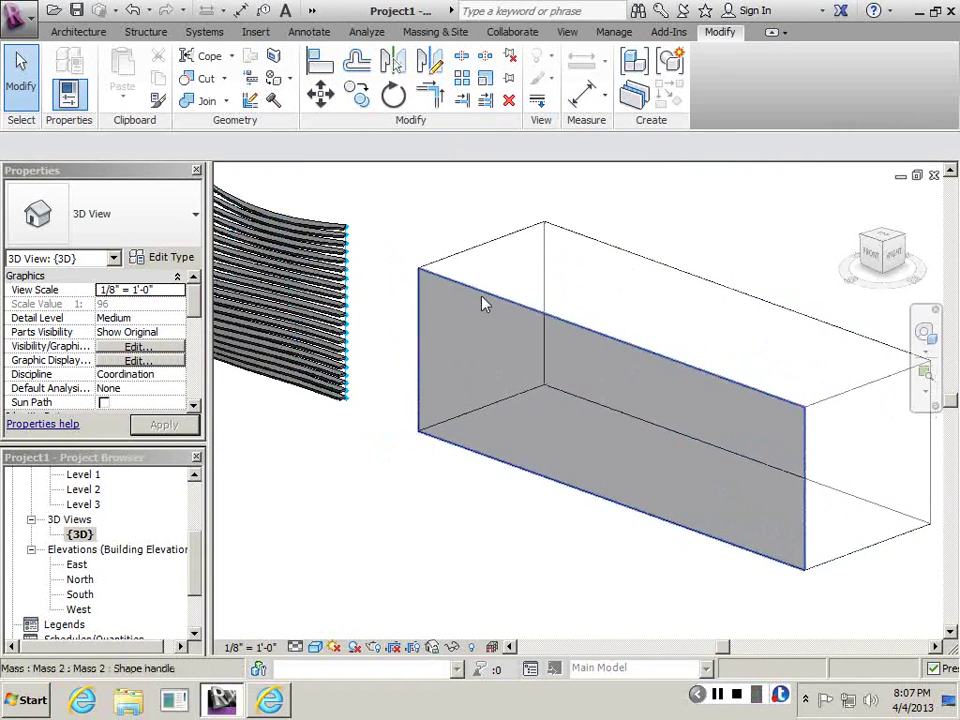
pyautogui.click(482, 303)
pyautogui.keyDown('shift'); pyautogui.moveTo(414, 414); pyautogui.dragTo(540, 380, button='middle'); pyautogui.keyUp('shift')
pyautogui.click(373, 516)
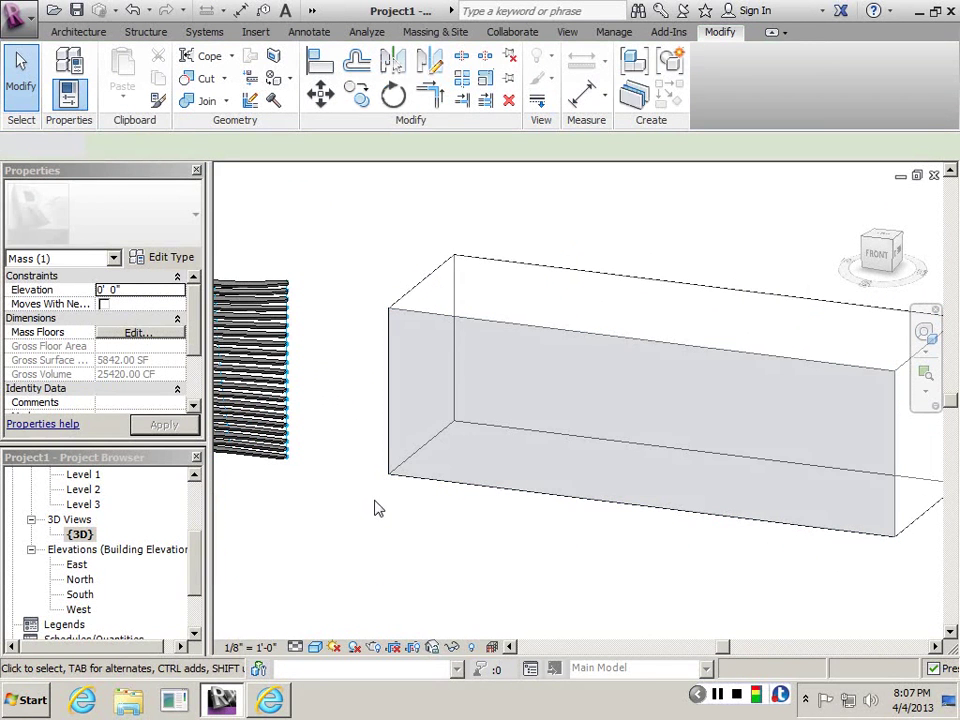
# Step: Edit the box mass in place and divide its long front face into a UV grid
pyautogui.click(476, 306)
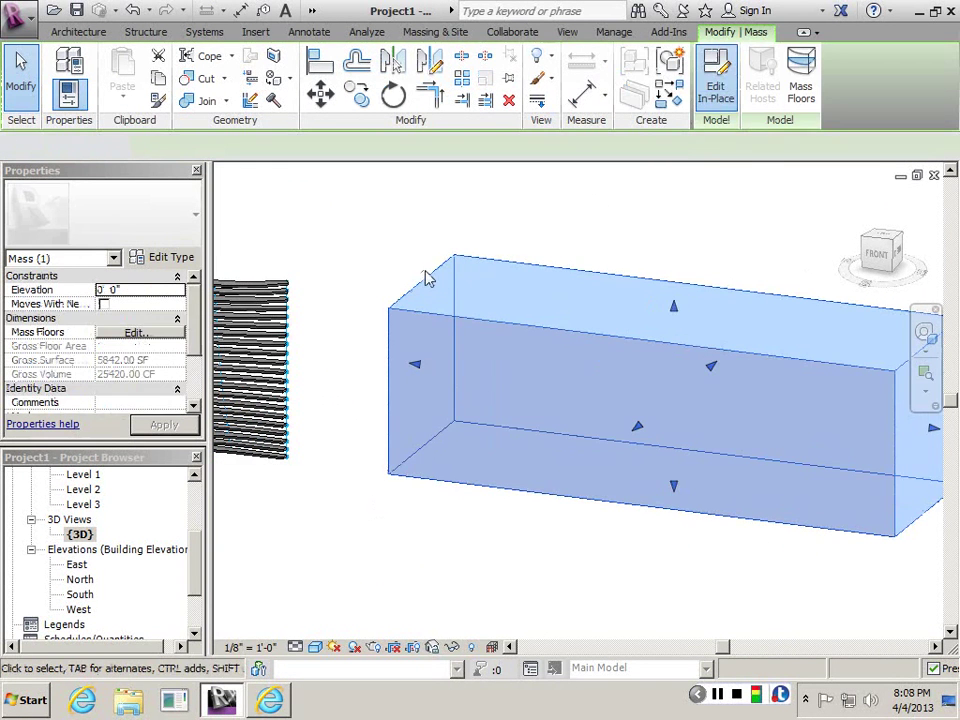
pyautogui.doubleClick(418, 326)
pyautogui.click(418, 326)
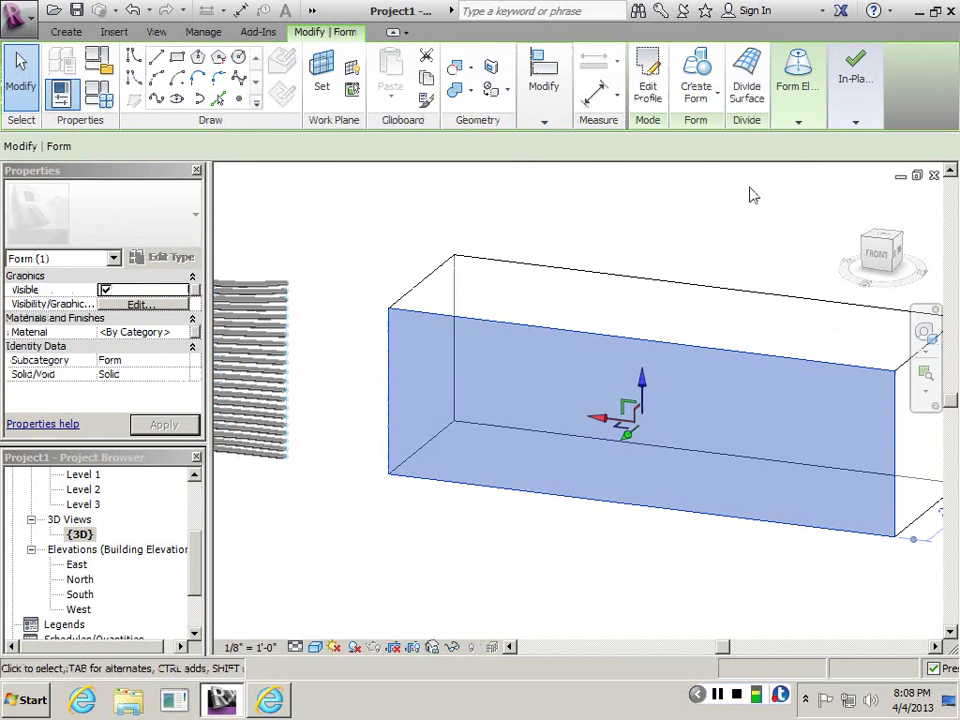
pyautogui.click(746, 86)
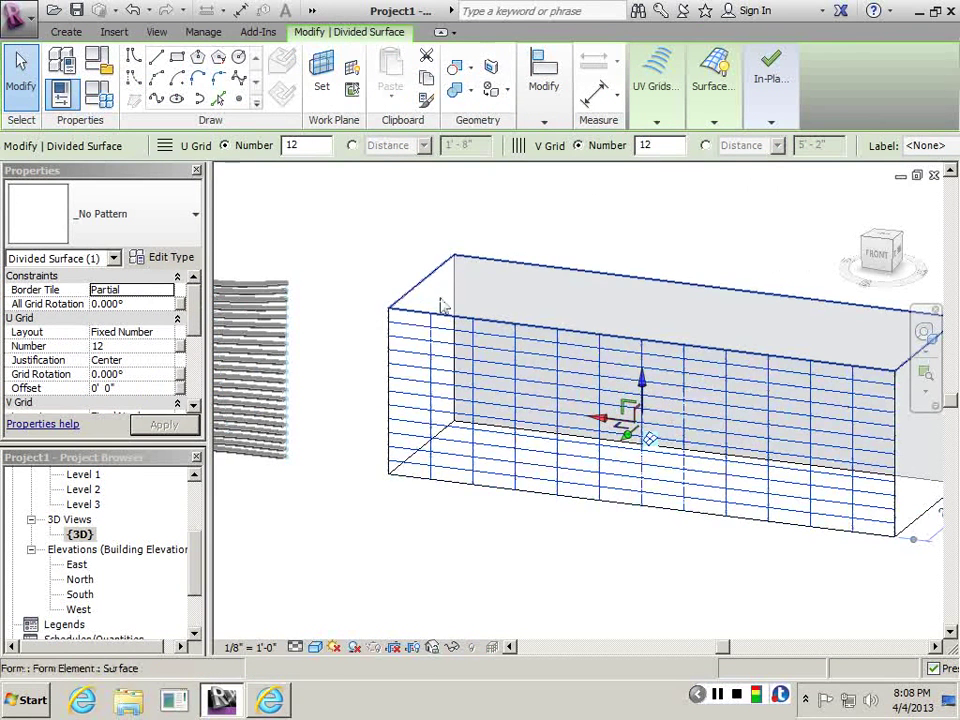
pyautogui.keyDown('shift'); pyautogui.moveTo(544, 371); pyautogui.dragTo(493, 350, button='middle'); pyautogui.keyUp('shift')
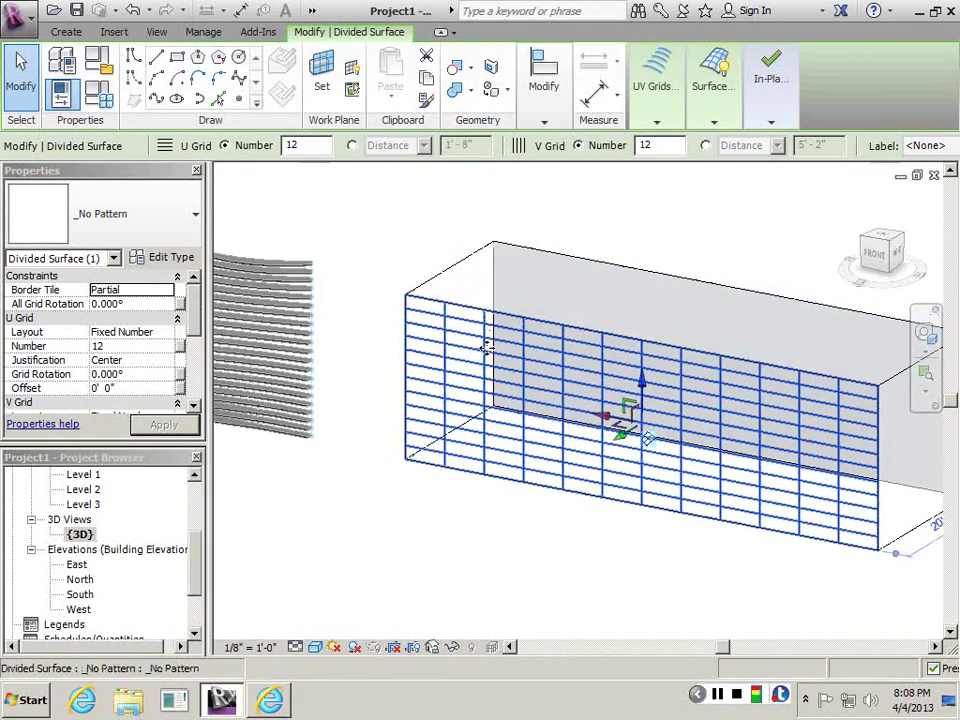
# Step: Set the divided surface's V grid number to 18, then increase it to 20
pyautogui.doubleClick(648, 145)
pyautogui.write('18')
pyautogui.press('Return')
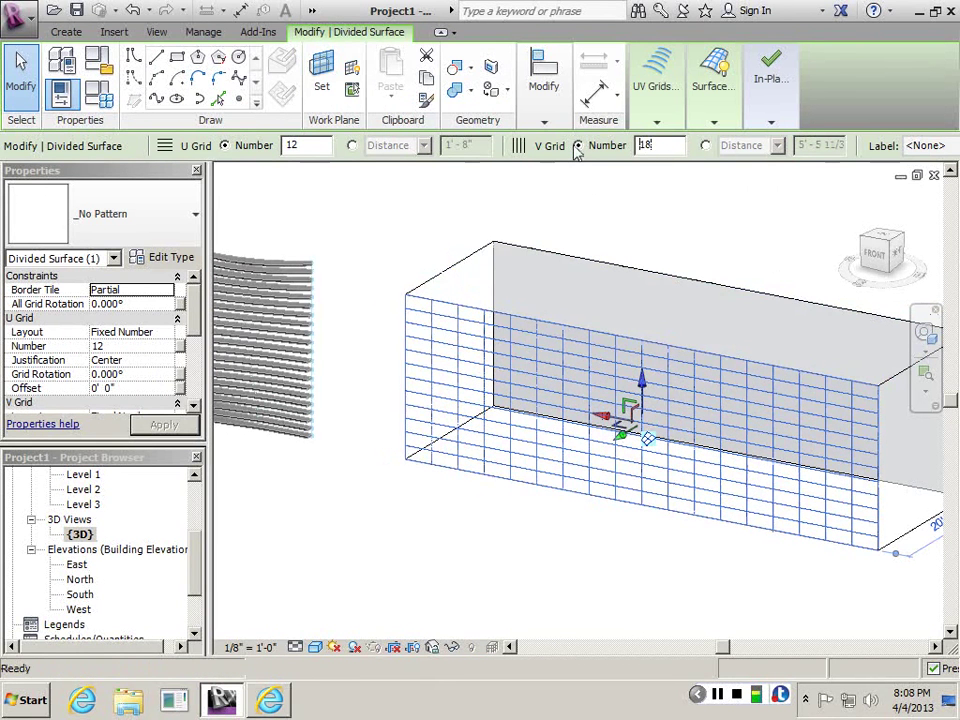
pyautogui.write('20')
pyautogui.press('Return')
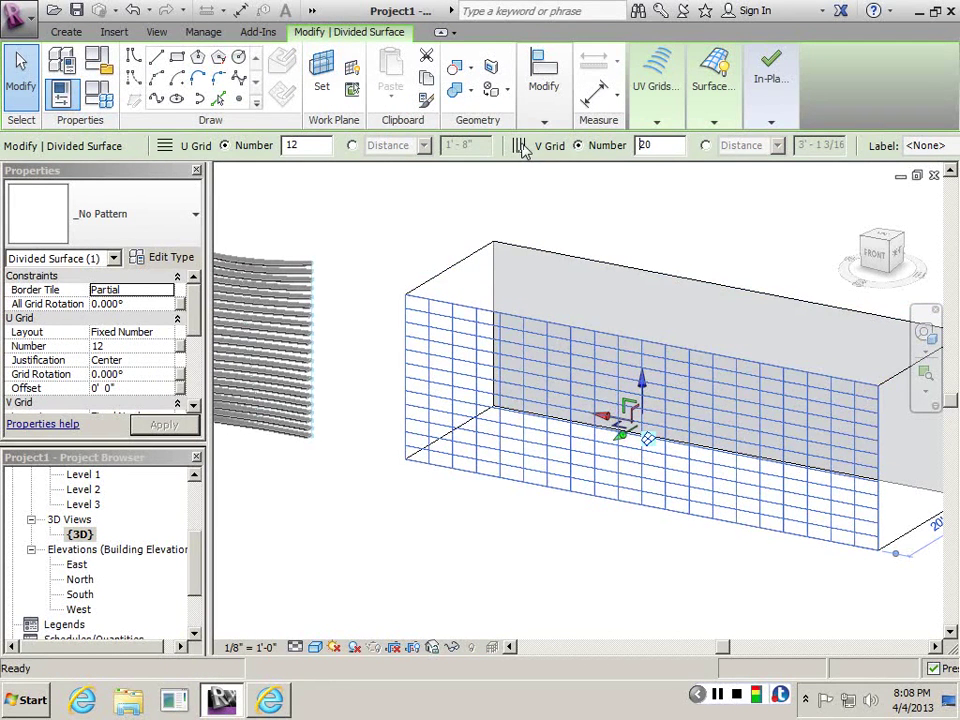
pyautogui.keyDown('shift'); pyautogui.moveTo(522, 150); pyautogui.dragTo(553, 257, button='middle'); pyautogui.keyUp('shift')
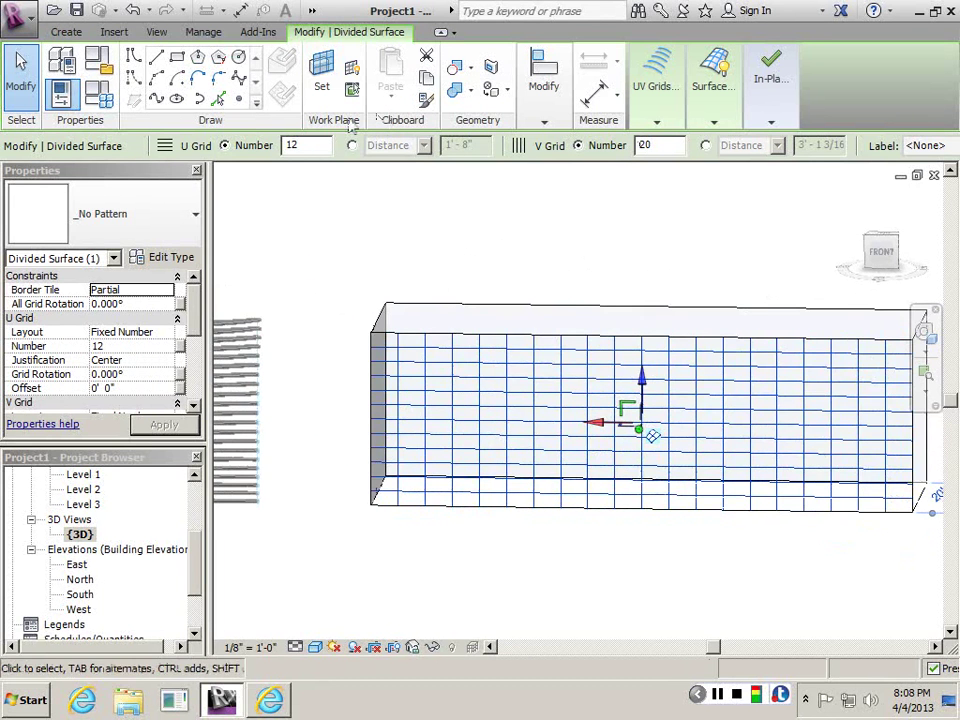
# Step: Set the divided surface's U grid number to 10
pyautogui.doubleClick(289, 145)
pyautogui.press('BackSpace')
pyautogui.write('10')
pyautogui.press('Return')
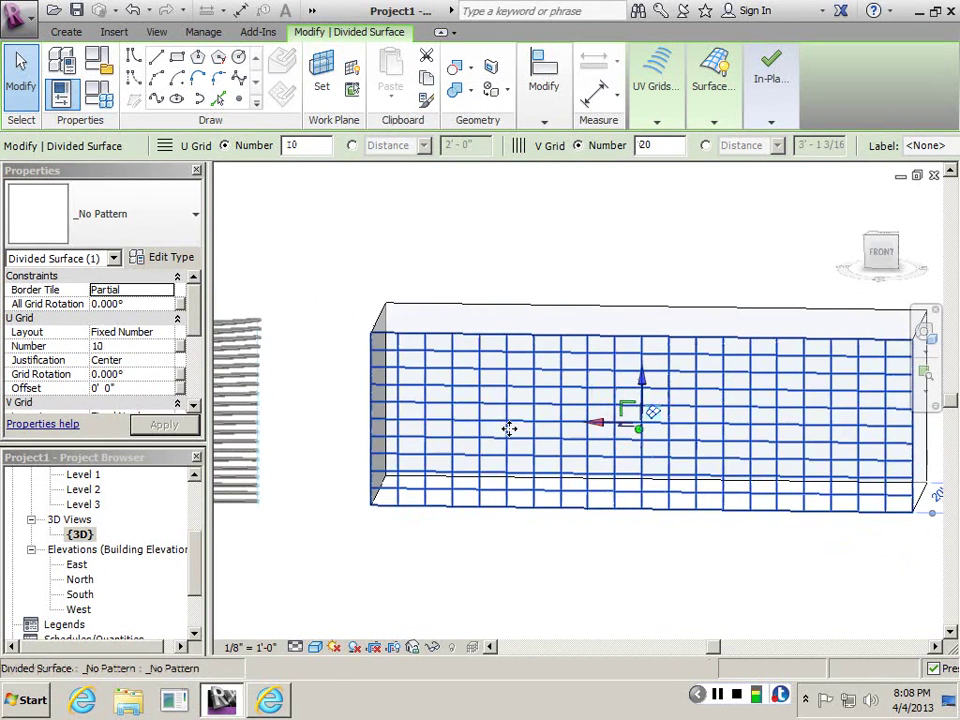
# Step: Turn on Nodes in the divided surface's Surface Representation settings and finish the in-place mass
pyautogui.keyDown('shift'); pyautogui.moveTo(509, 428); pyautogui.dragTo(426, 251, button='middle'); pyautogui.keyUp('shift')
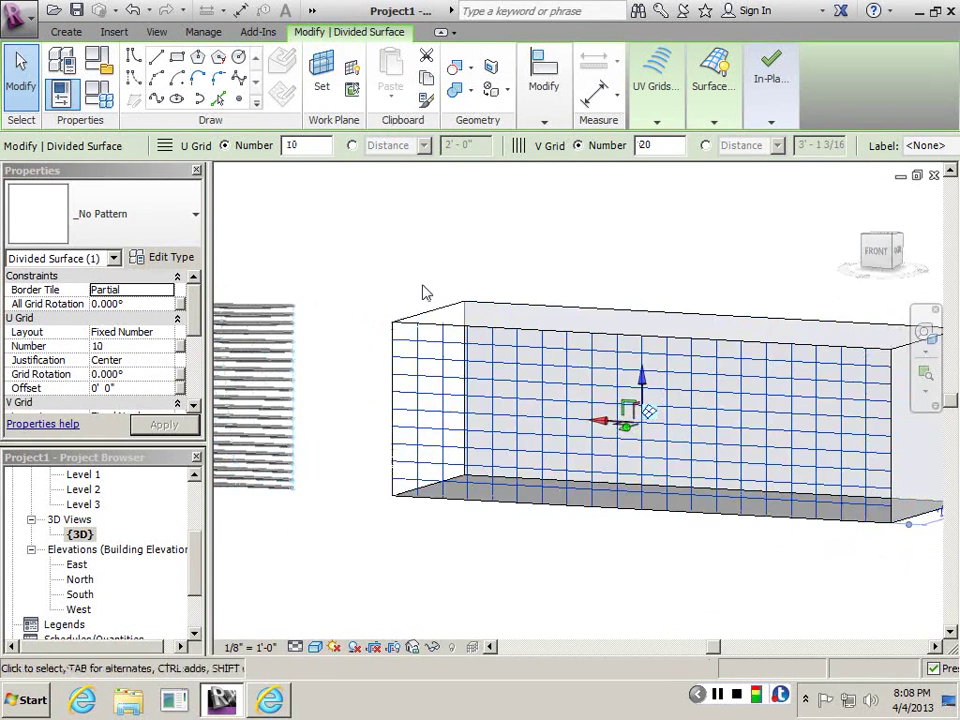
pyautogui.scroll(2, 424, 292)
pyautogui.keyDown('shift'); pyautogui.moveTo(498, 339); pyautogui.dragTo(507, 311, button='middle'); pyautogui.keyUp('shift')
pyautogui.scroll(-2, 507, 311)
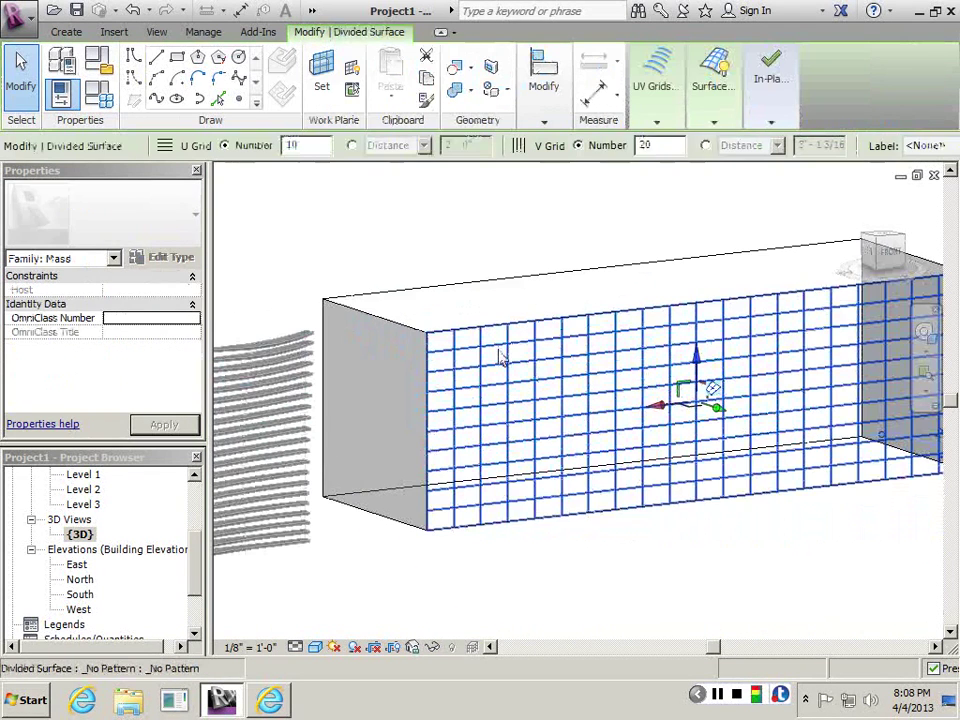
pyautogui.click(716, 120)
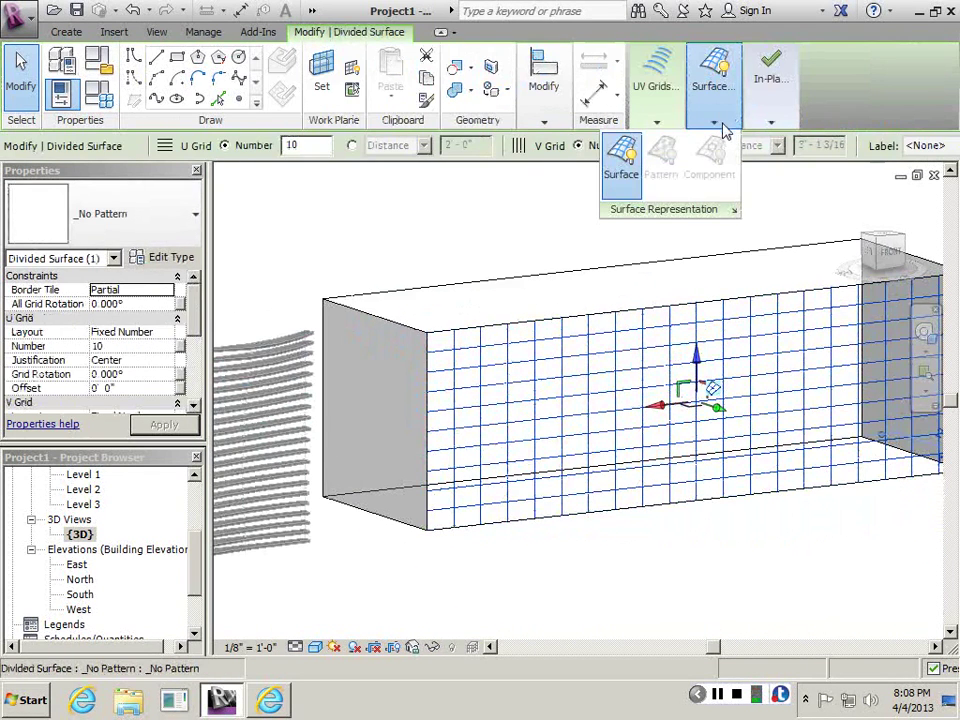
pyautogui.click(735, 211)
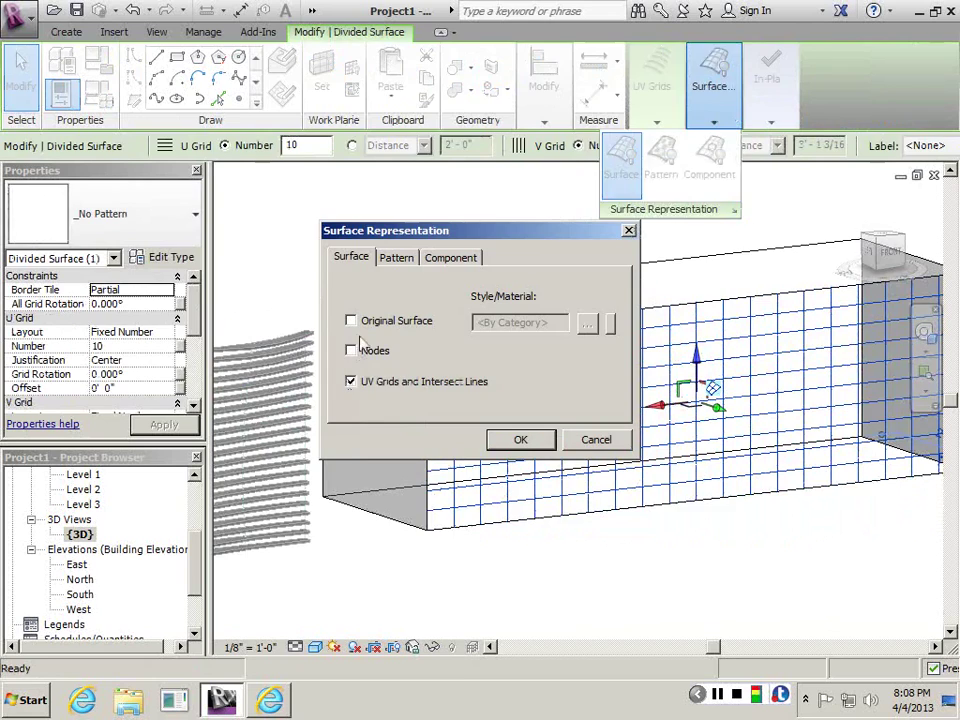
pyautogui.click(351, 350)
pyautogui.click(520, 439)
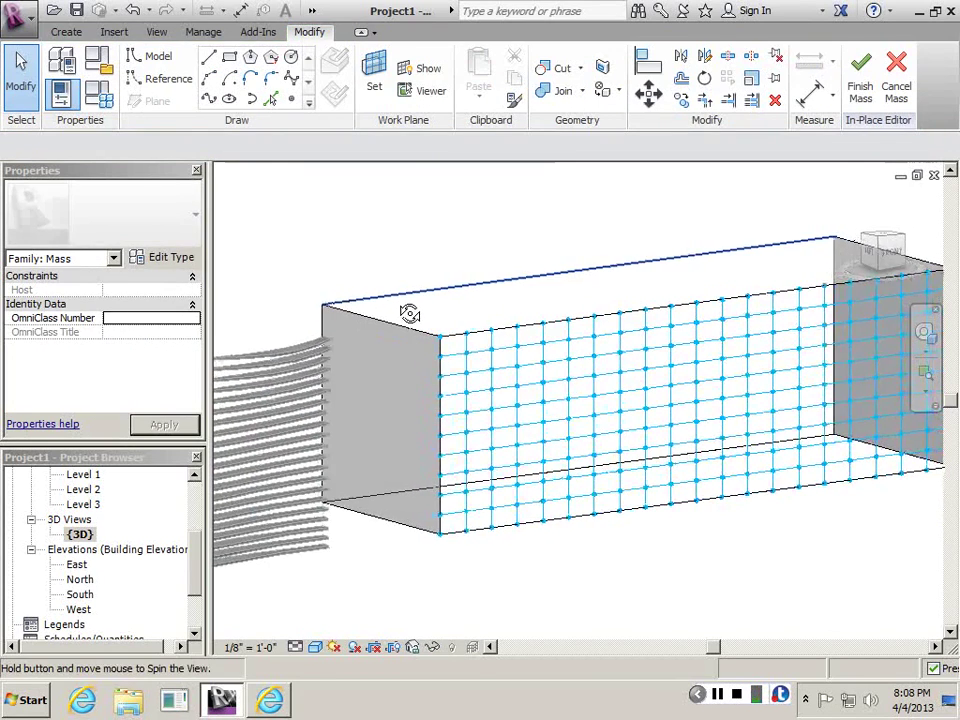
pyautogui.keyDown('shift'); pyautogui.moveTo(410, 314); pyautogui.dragTo(414, 318, button='middle'); pyautogui.keyUp('shift')
pyautogui.scroll(2, 414, 318)
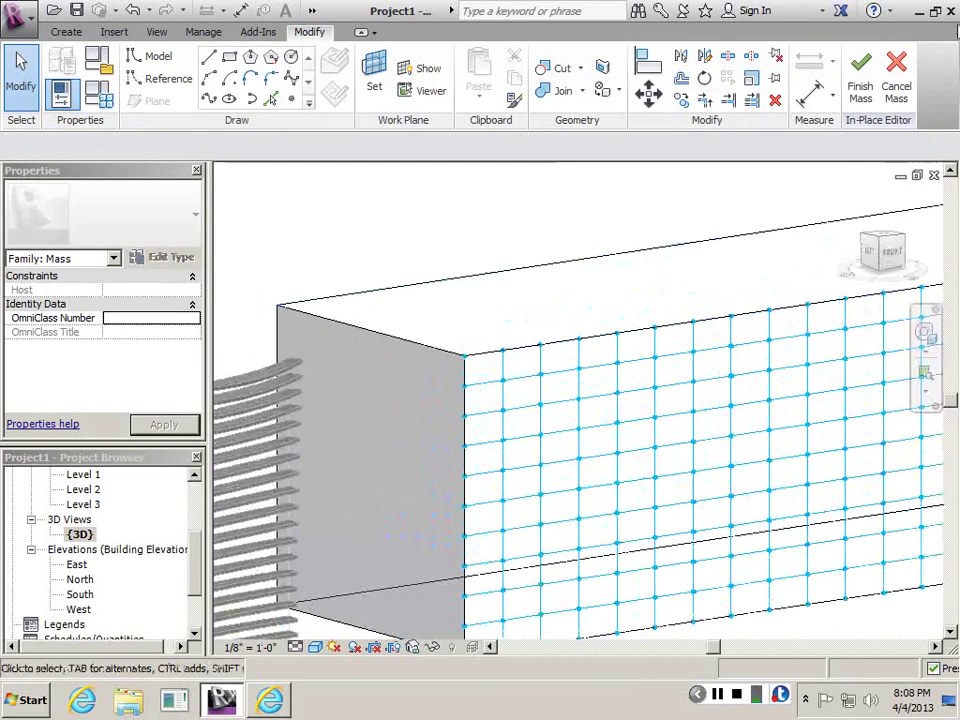
pyautogui.click(862, 78)
# Step: Switch to the tracery_patch family and load it into Project1 only
pyautogui.scroll(-2, 531, 268)
pyautogui.moveTo(560, 268); pyautogui.dragTo(480, 270, button='middle')
pyautogui.hotkey('ctrl', 'Tab')
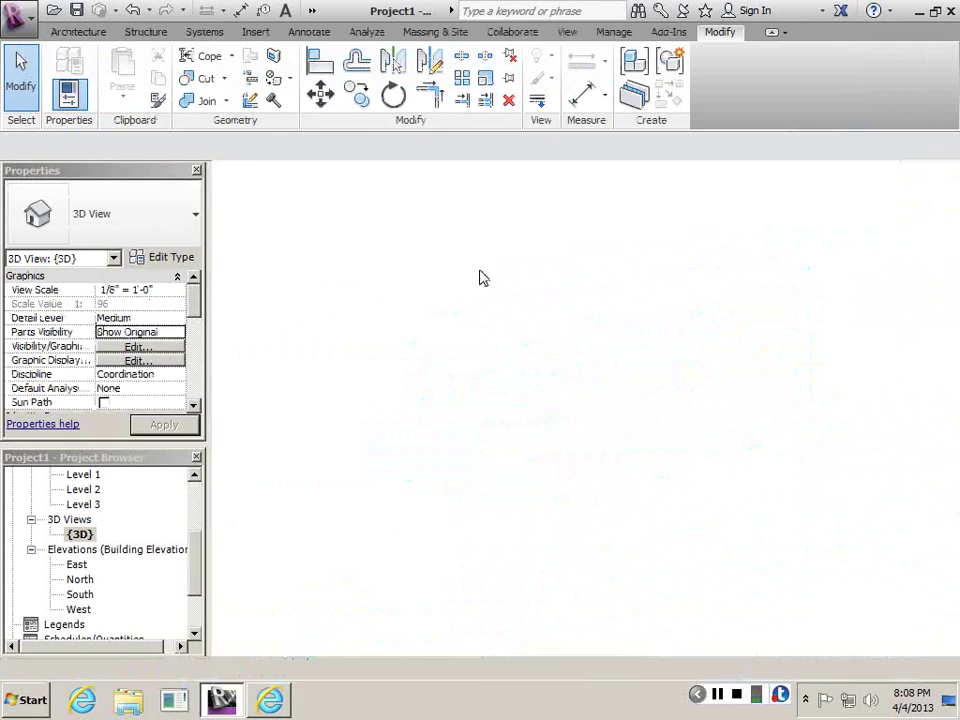
pyautogui.hotkey('ctrl', 'Tab')
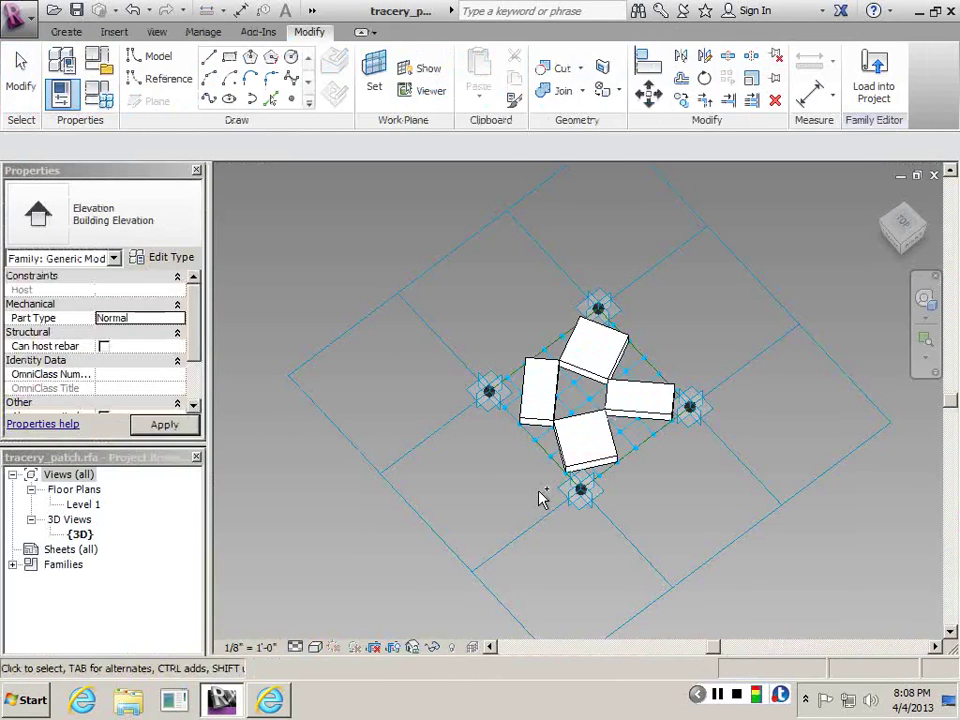
pyautogui.moveTo(638, 379); pyautogui.dragTo(510, 388, button='middle')
pyautogui.press('l')
pyautogui.press('p')
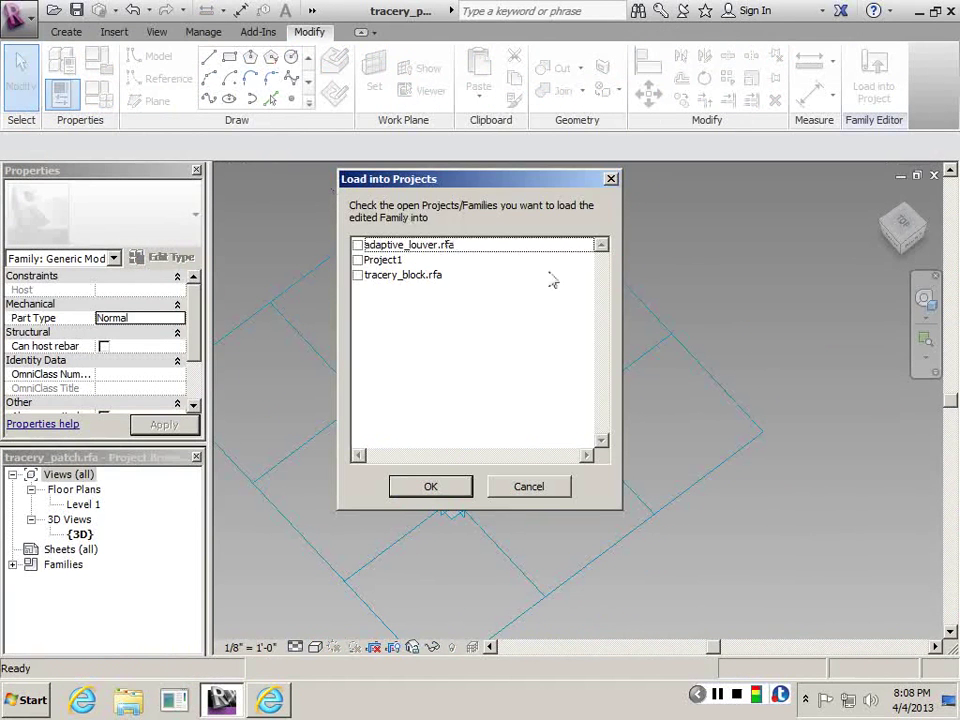
pyautogui.click(358, 260)
pyautogui.click(430, 486)
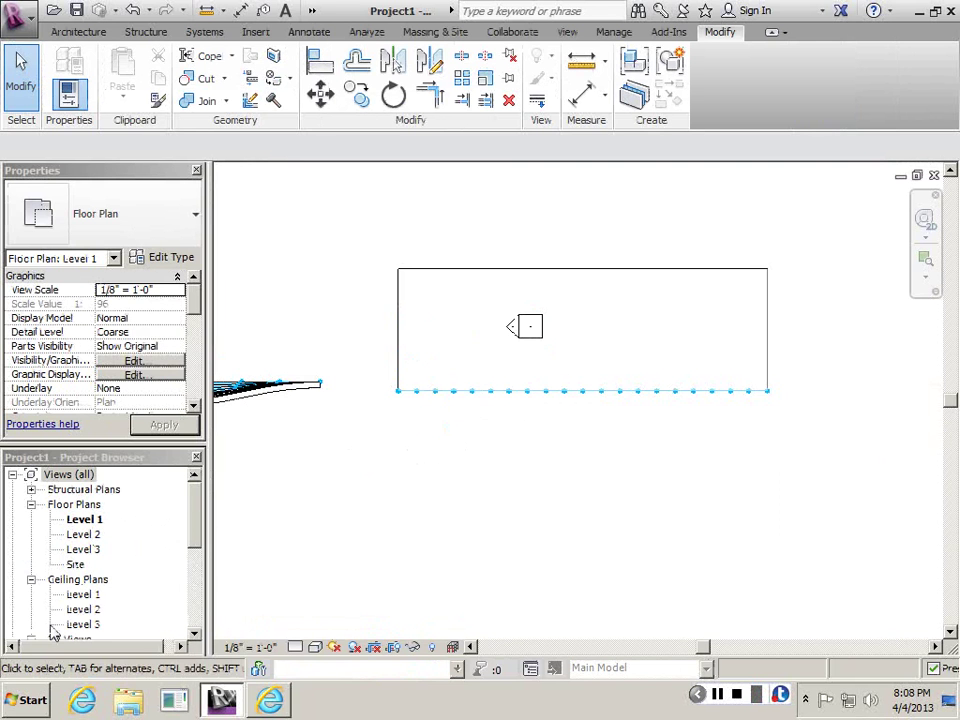
# Step: Return to Project1's {3D} view, edit the box mass in place and select its divided front surface
pyautogui.scroll(-1, 55, 620)
pyautogui.doubleClick(80, 609)
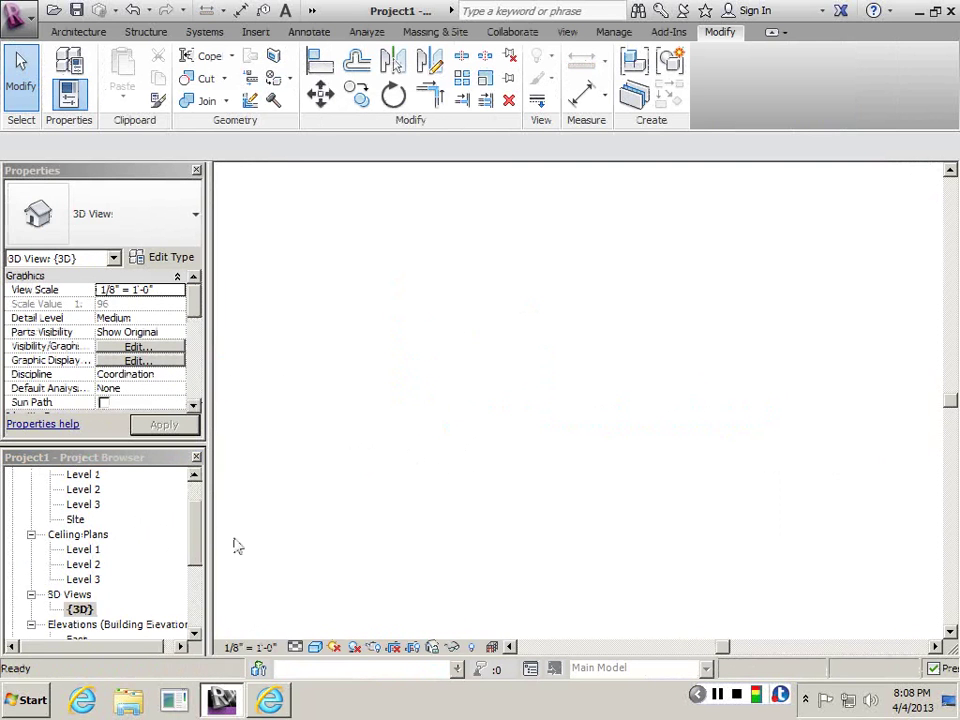
pyautogui.click(458, 337)
pyautogui.scroll(2, 458, 337)
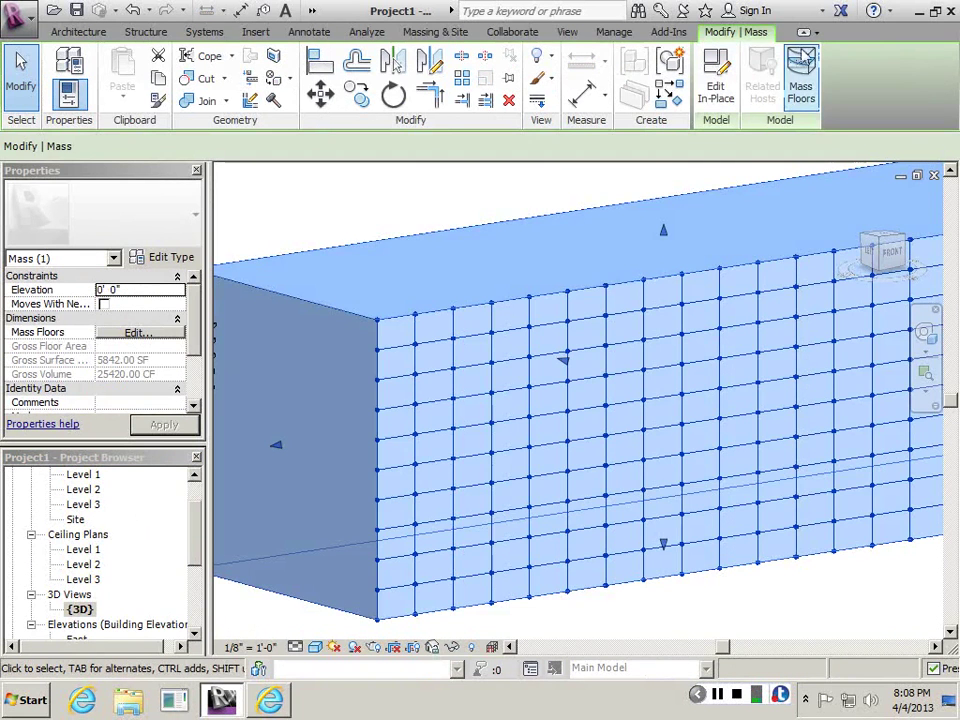
pyautogui.click(716, 85)
pyautogui.click(418, 360)
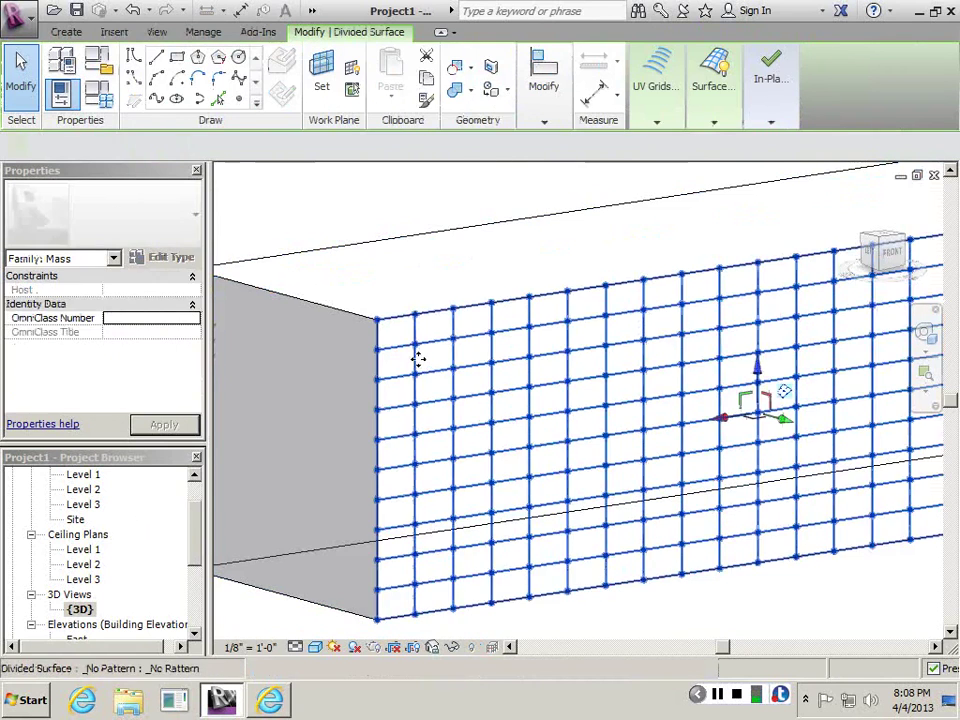
# Step: Place a tracery_patch component on the four nodes of the divided front surface's upper corner cell
pyautogui.moveTo(418, 360); pyautogui.dragTo(465, 358, button='middle')
pyautogui.scroll(2, 400, 343)
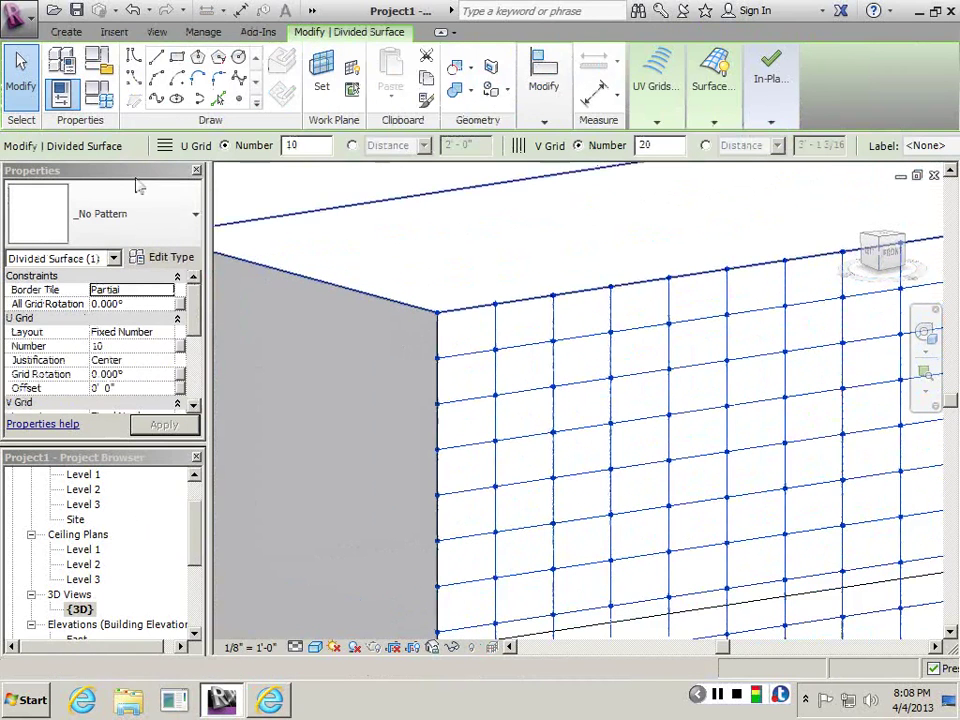
pyautogui.click(67, 33)
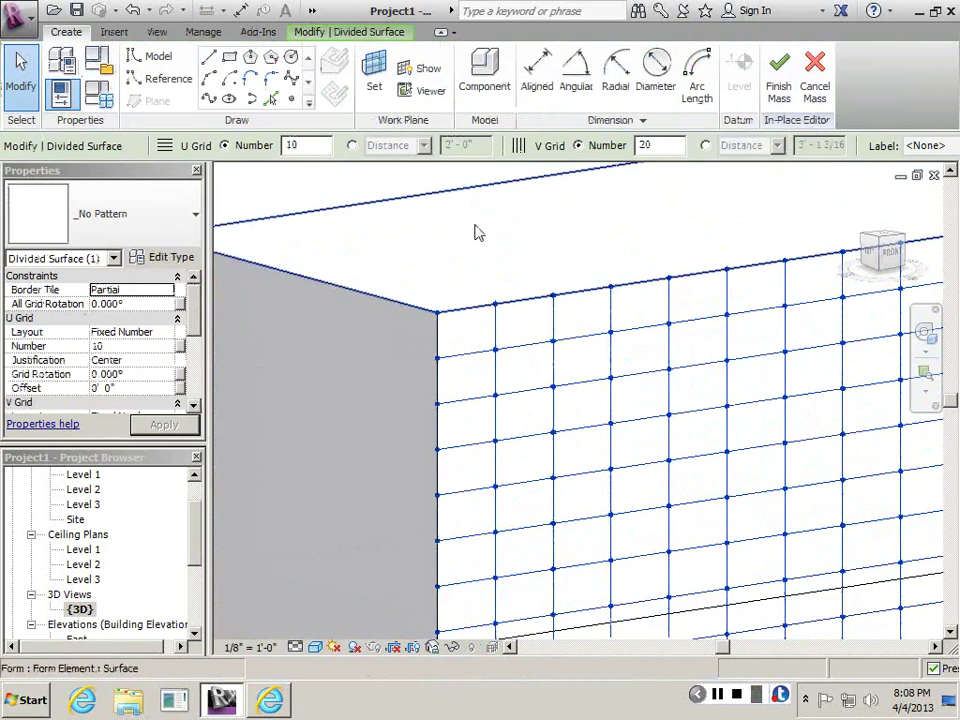
pyautogui.press('c')
pyautogui.press('m')
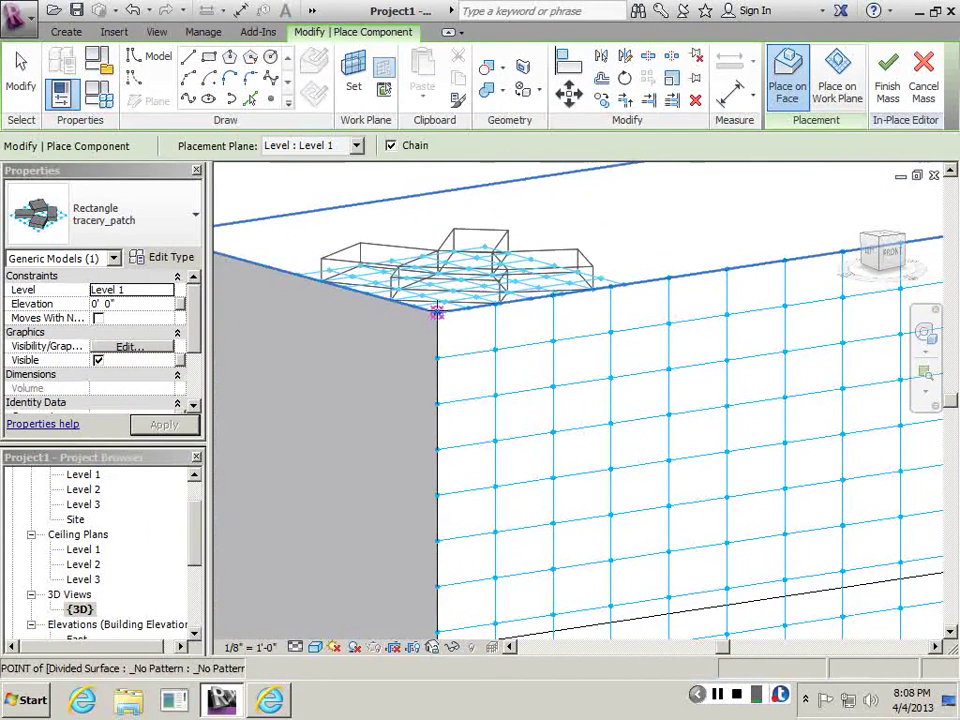
pyautogui.scroll(2, 472, 305)
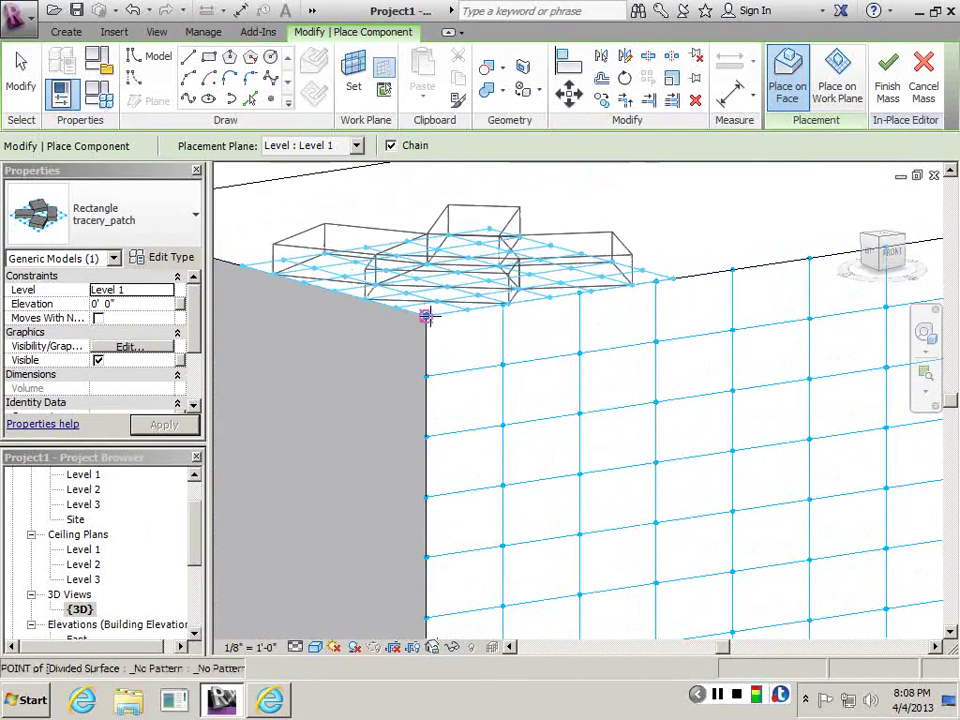
pyautogui.click(426, 375)
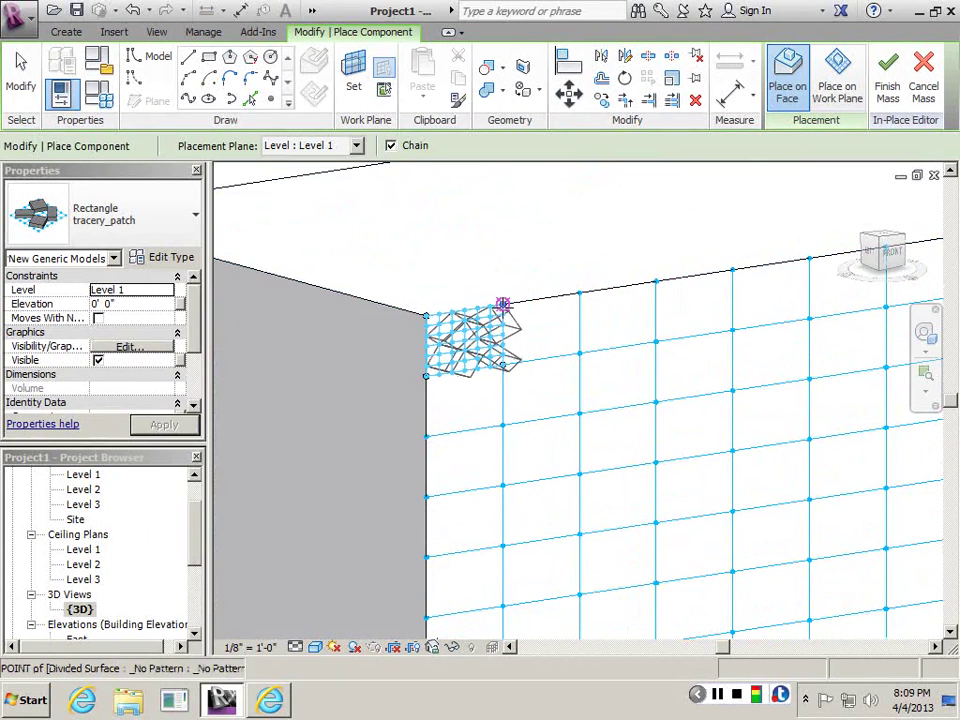
pyautogui.click(503, 303)
pyautogui.press('Escape')
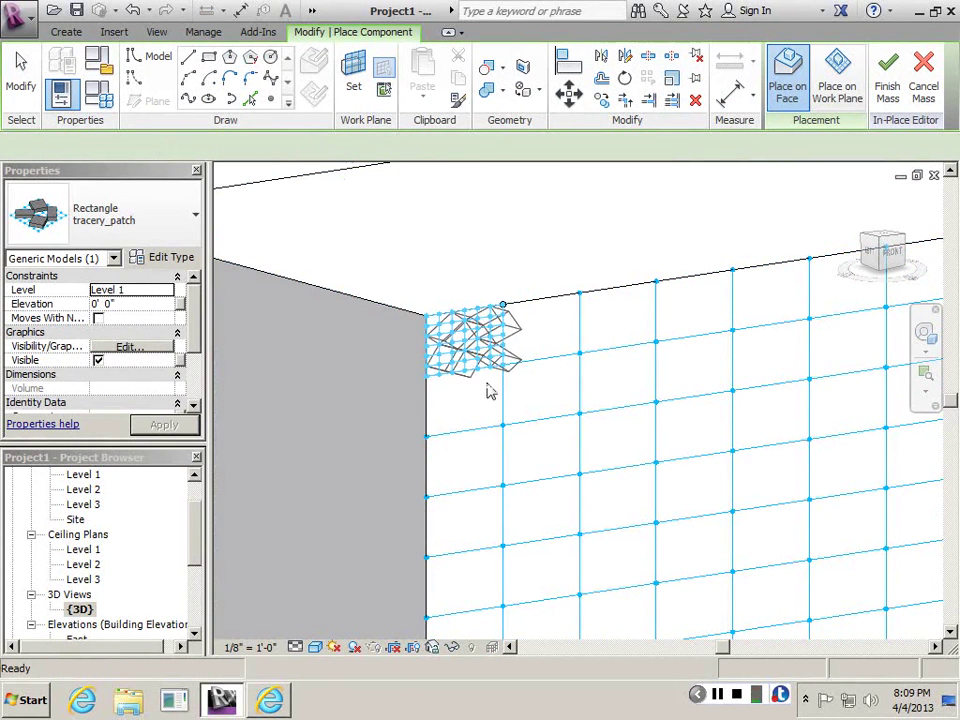
pyautogui.scroll(2, 495, 336)
pyautogui.press('Escape')
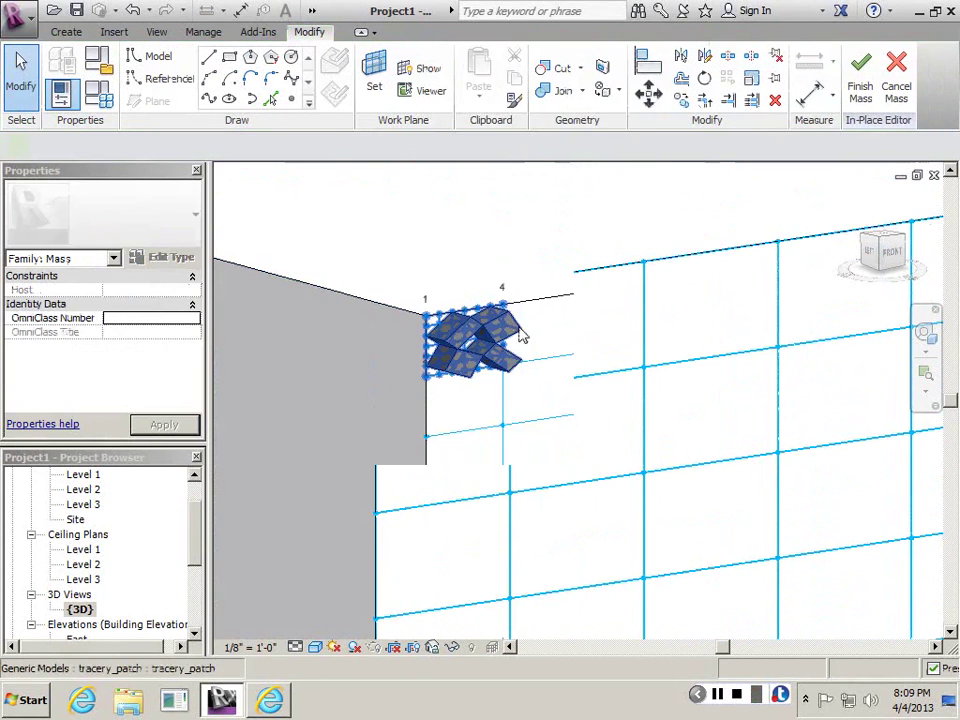
# Step: Repeat the placed tracery_patch across every cell of the divided front surface
pyautogui.scroll(-3, 522, 338)
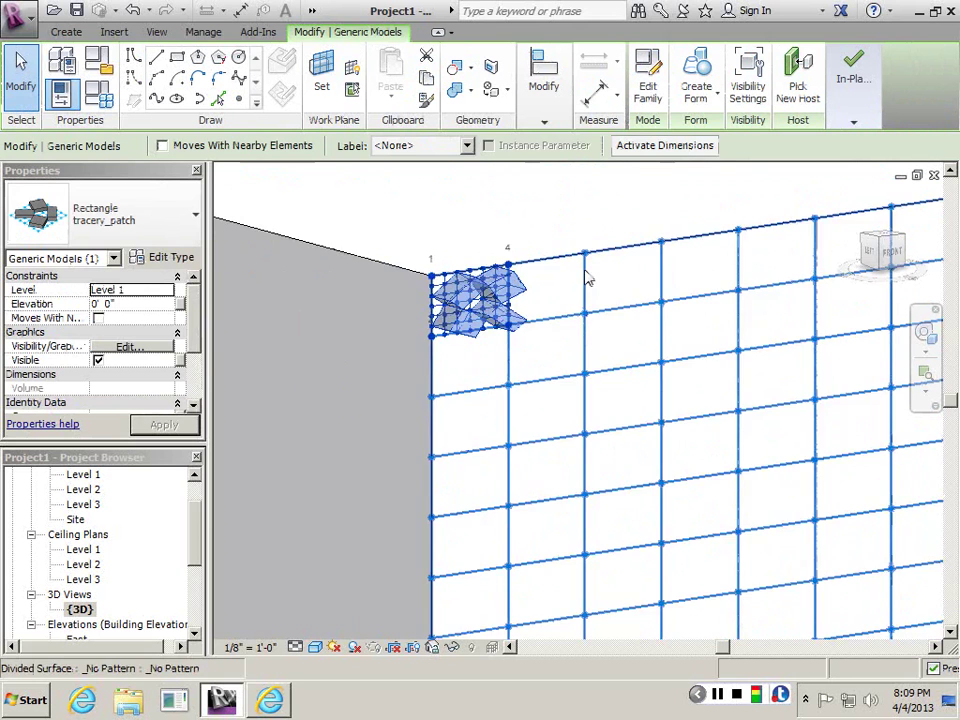
pyautogui.scroll(3, 589, 279)
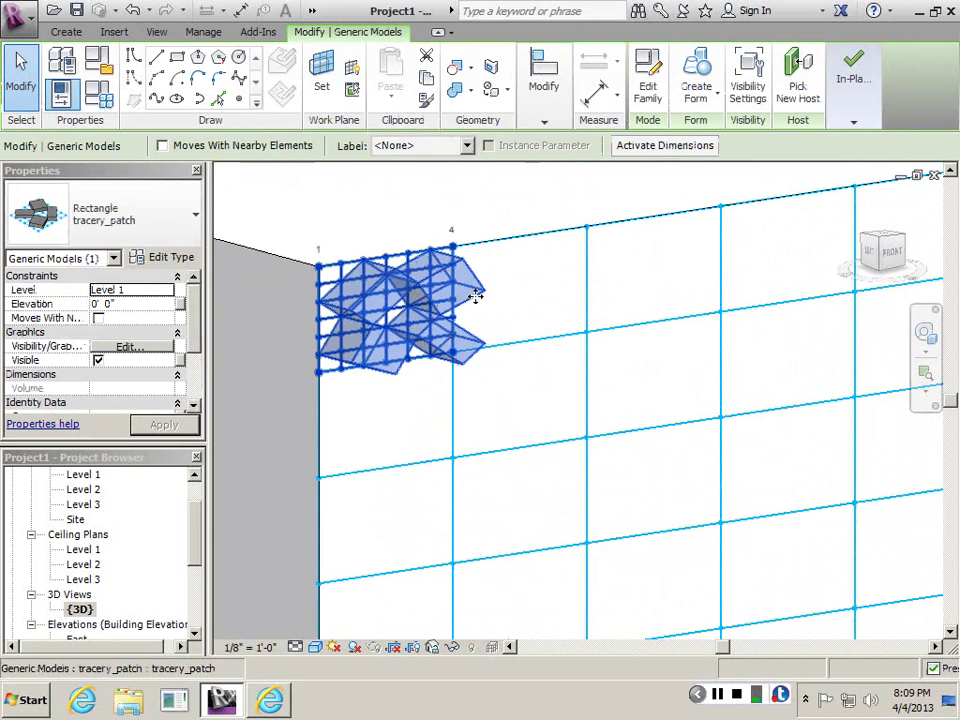
pyautogui.click(475, 296)
pyautogui.click(544, 92)
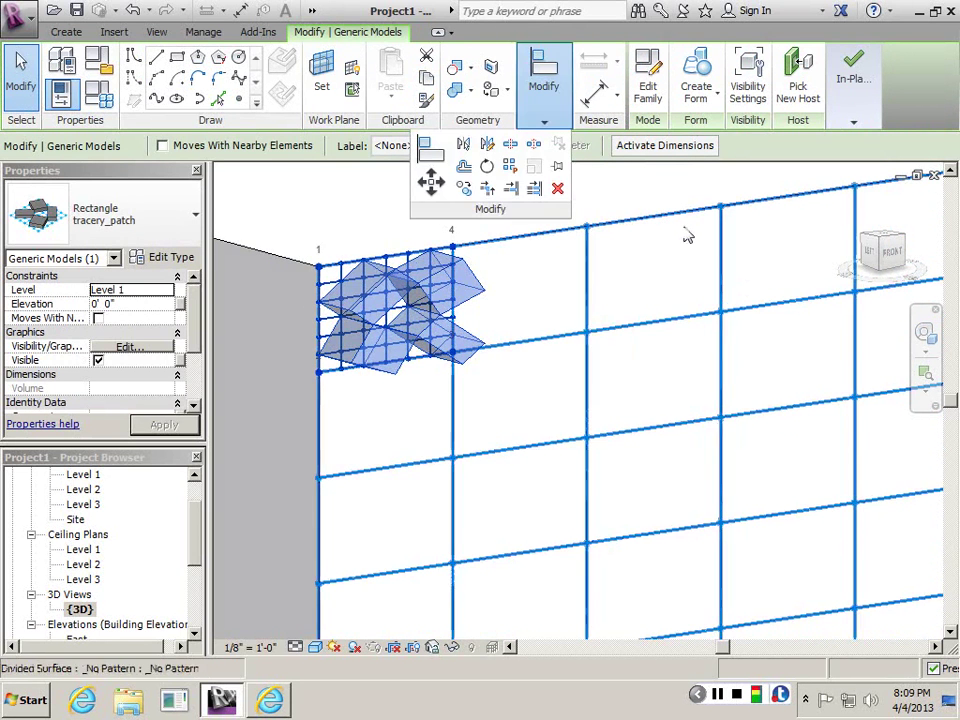
pyautogui.click(546, 122)
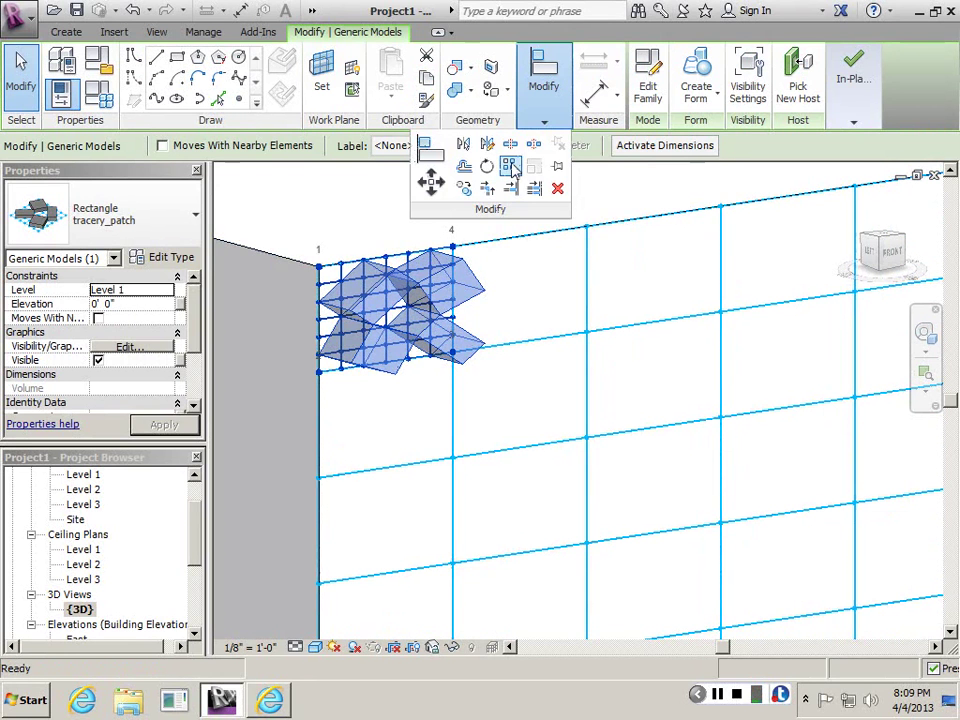
pyautogui.click(510, 166)
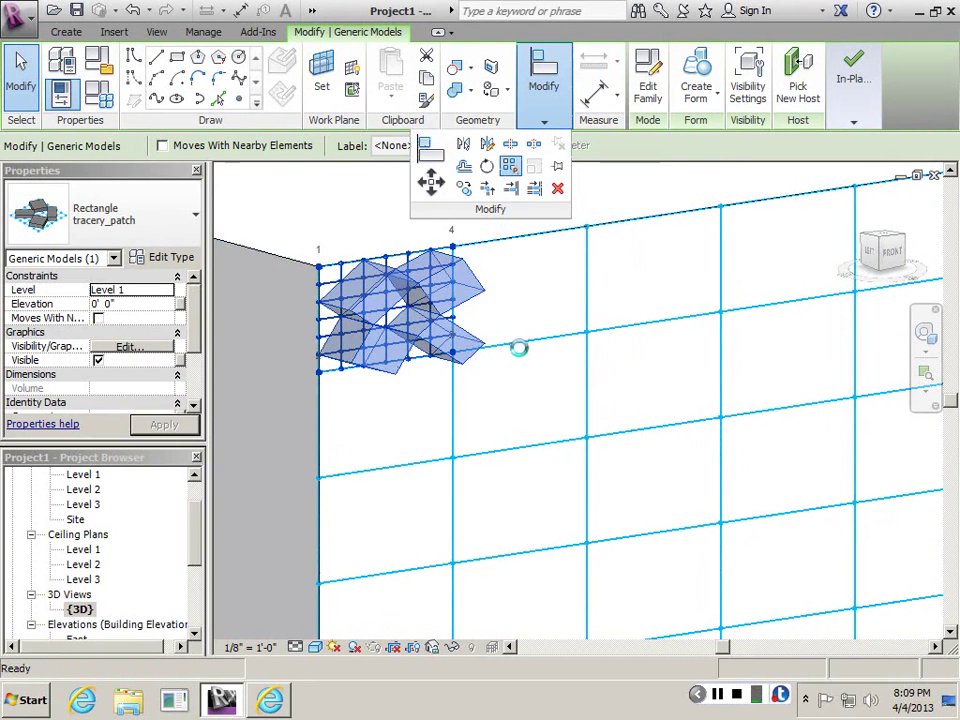
pyautogui.click(518, 347)
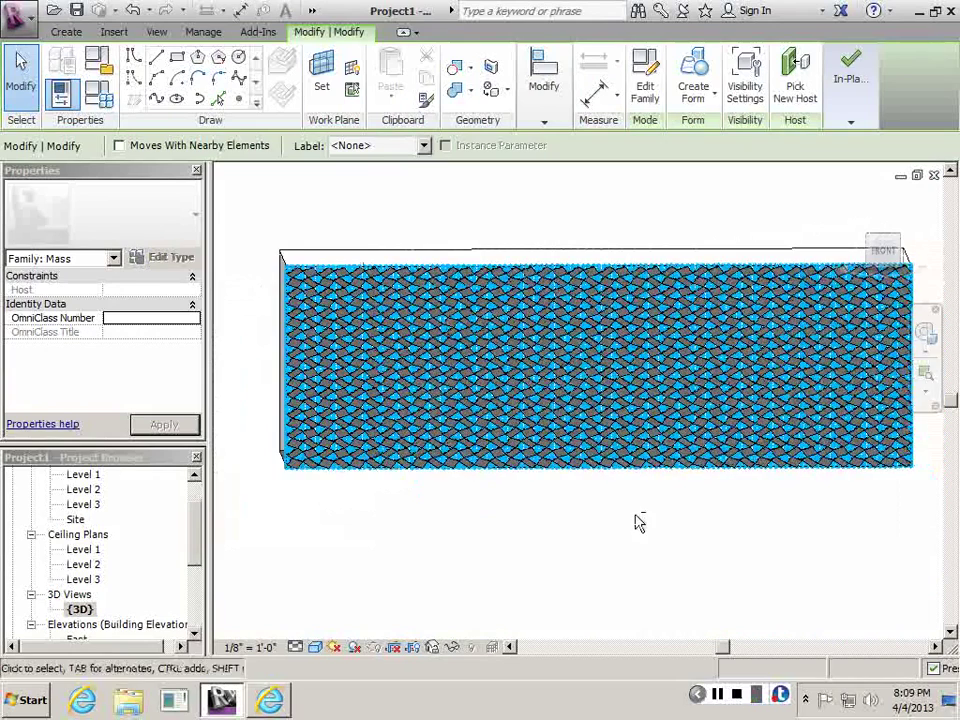
# Step: Select the nested tracery_block in the corner patch and set its type height to 0' 6"
pyautogui.keyDown('shift'); pyautogui.moveTo(640, 522); pyautogui.dragTo(650, 440, button='middle'); pyautogui.keyUp('shift')
pyautogui.scroll(2, 587, 208)
pyautogui.moveTo(541, 453); pyautogui.dragTo(432, 258, button='middle')
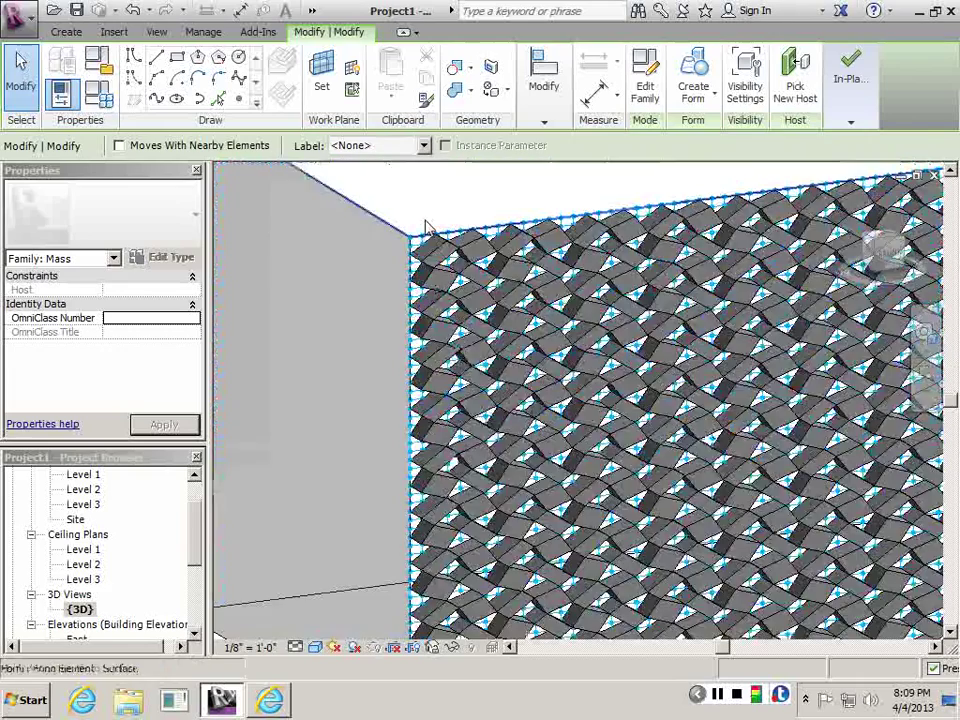
pyautogui.press('Tab')
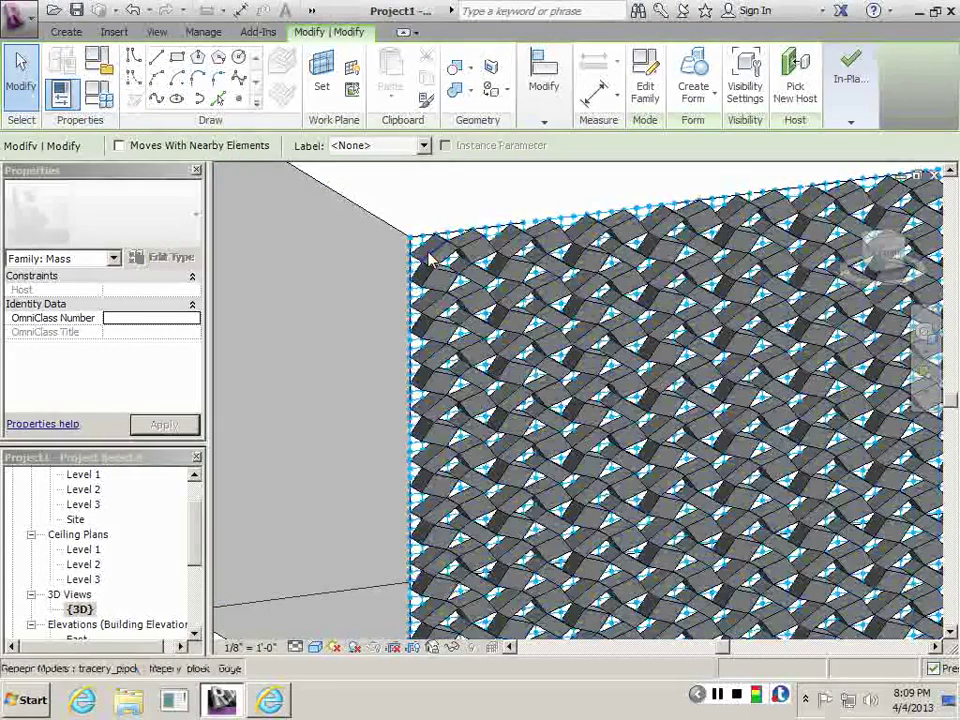
pyautogui.click(430, 260)
pyautogui.click(473, 280)
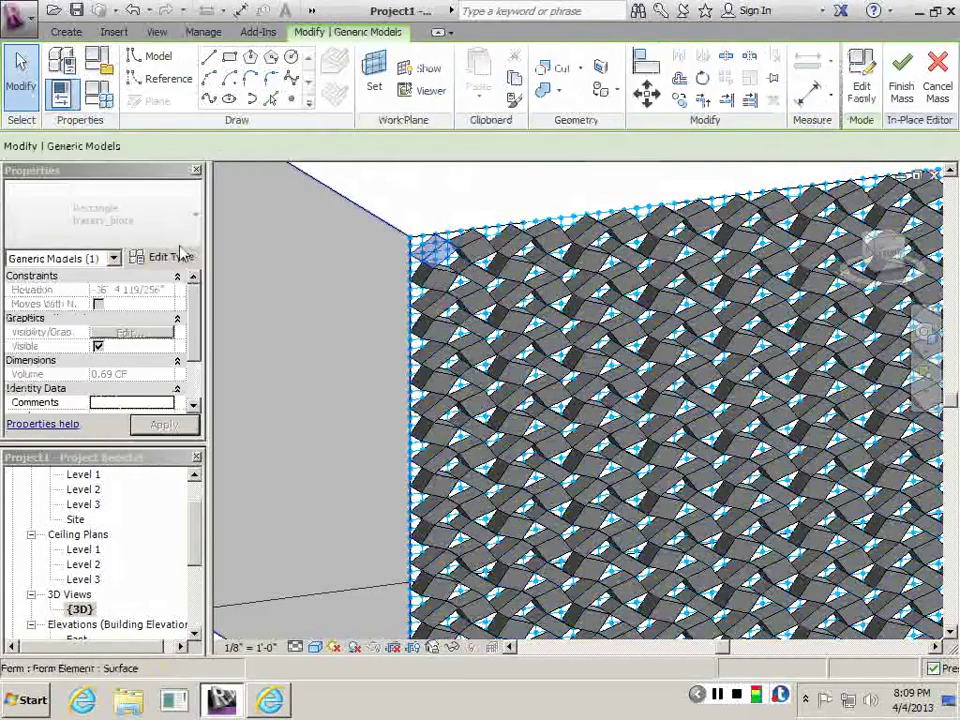
pyautogui.click(160, 257)
pyautogui.click(393, 245)
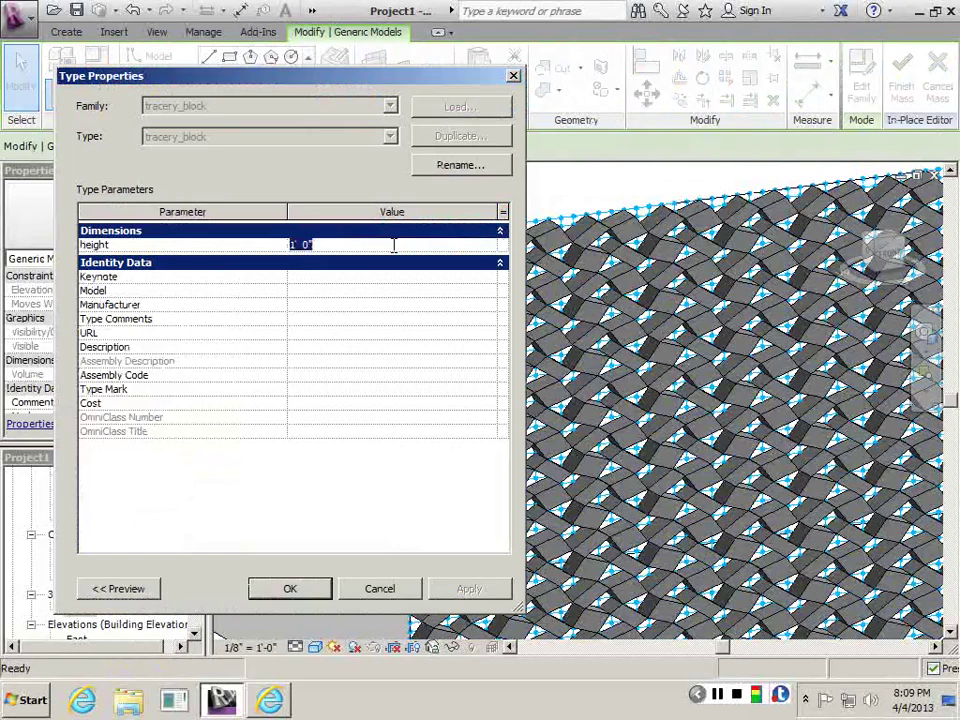
pyautogui.write("0'6")
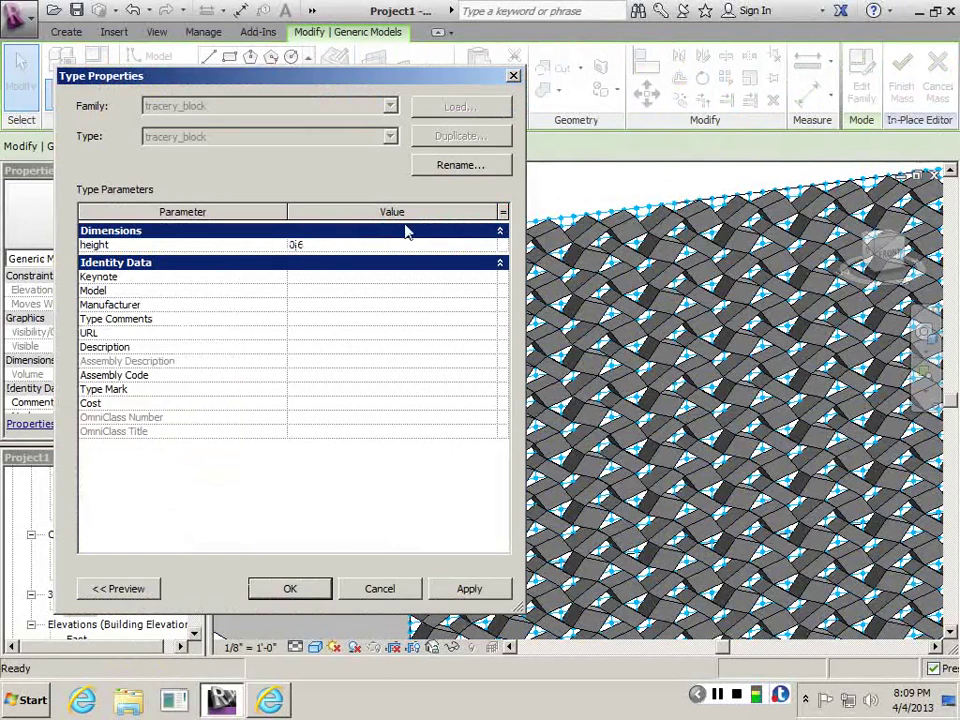
pyautogui.click(434, 590)
pyautogui.click(431, 591)
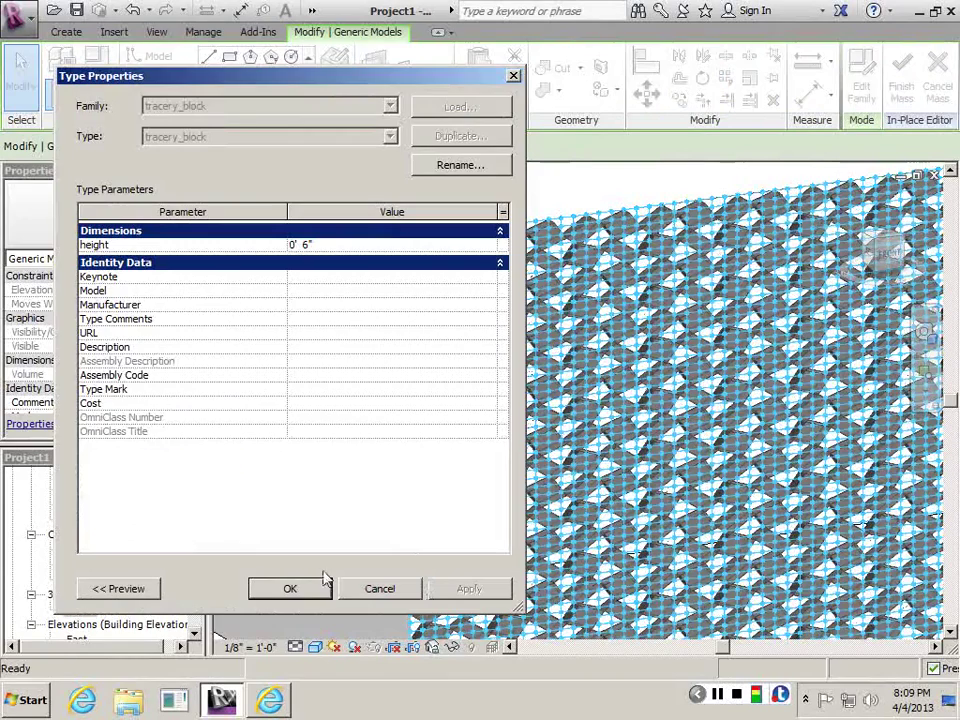
pyautogui.click(289, 589)
# Step: Clear the selection and finish the in-place mass
pyautogui.scroll(-3, 540, 249)
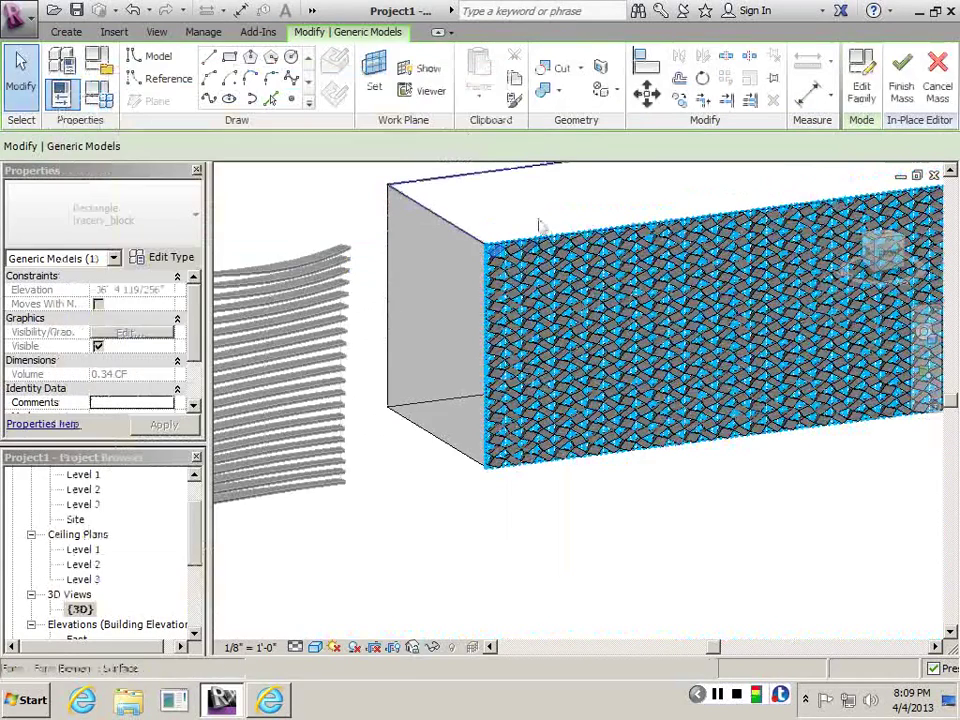
pyautogui.click(605, 512)
pyautogui.moveTo(635, 443); pyautogui.dragTo(467, 469, button='middle')
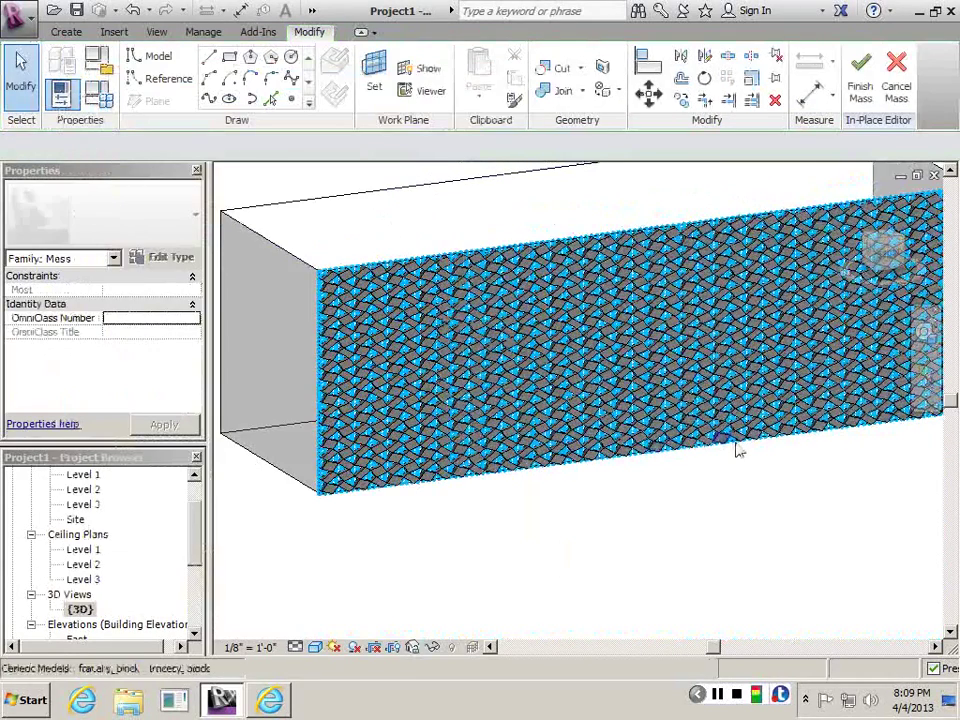
pyautogui.keyDown('shift'); pyautogui.moveTo(736, 451); pyautogui.dragTo(617, 418, button='middle'); pyautogui.keyUp('shift')
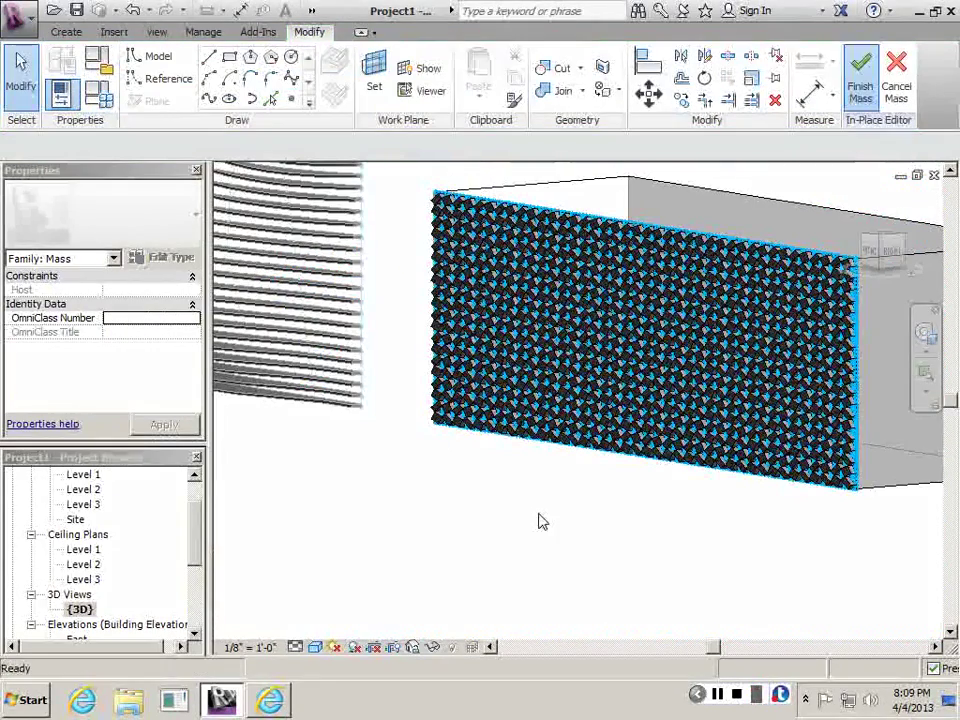